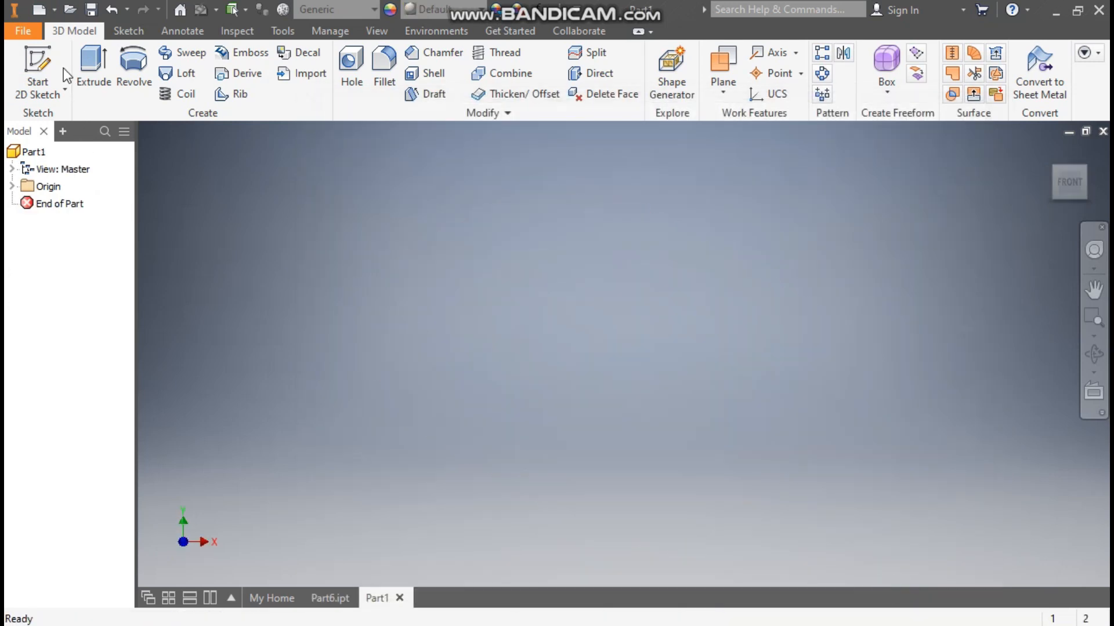
Step: Start a 2D sketch on the horizontal XZ origin plane
{"action": "left_click", "coordinate": [47, 57]}
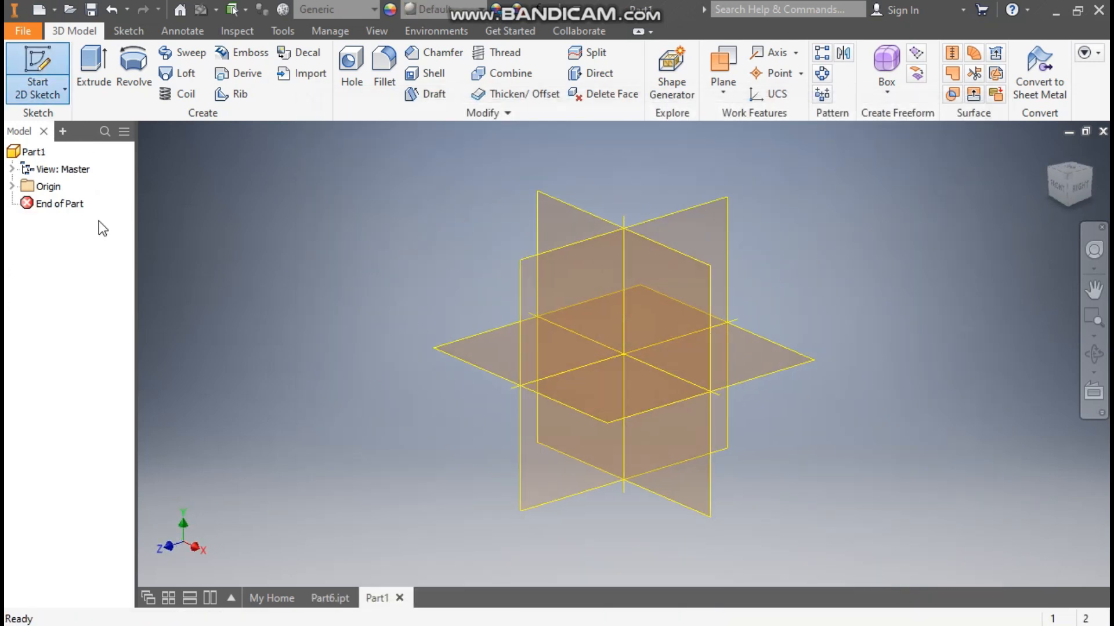
{"action": "left_click", "coordinate": [473, 344]}
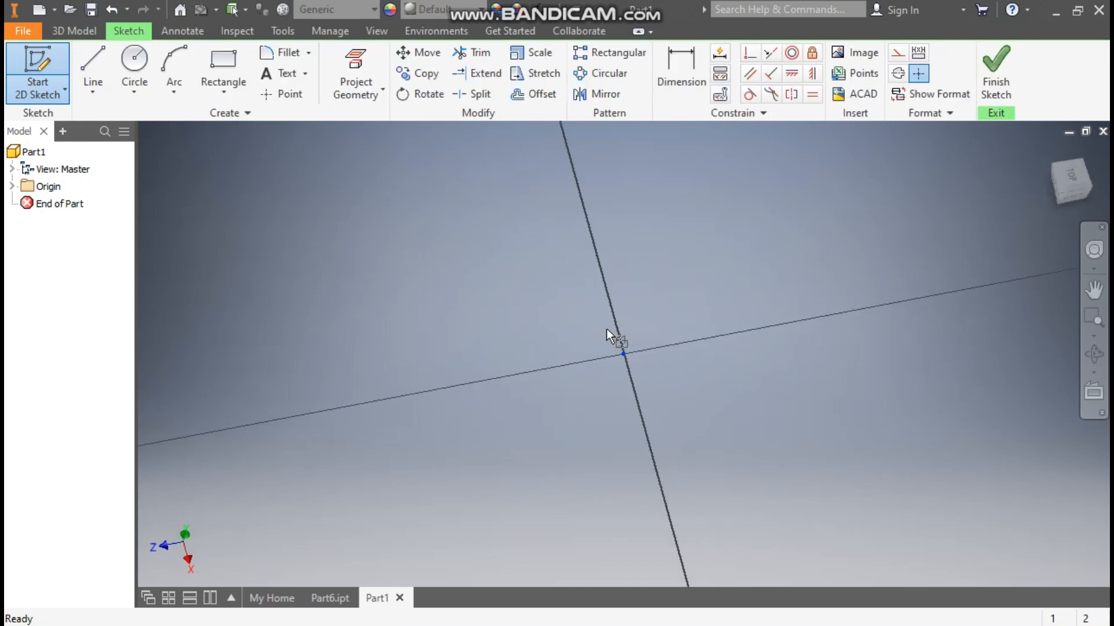
{"action": "left_click", "coordinate": [1086, 148]}
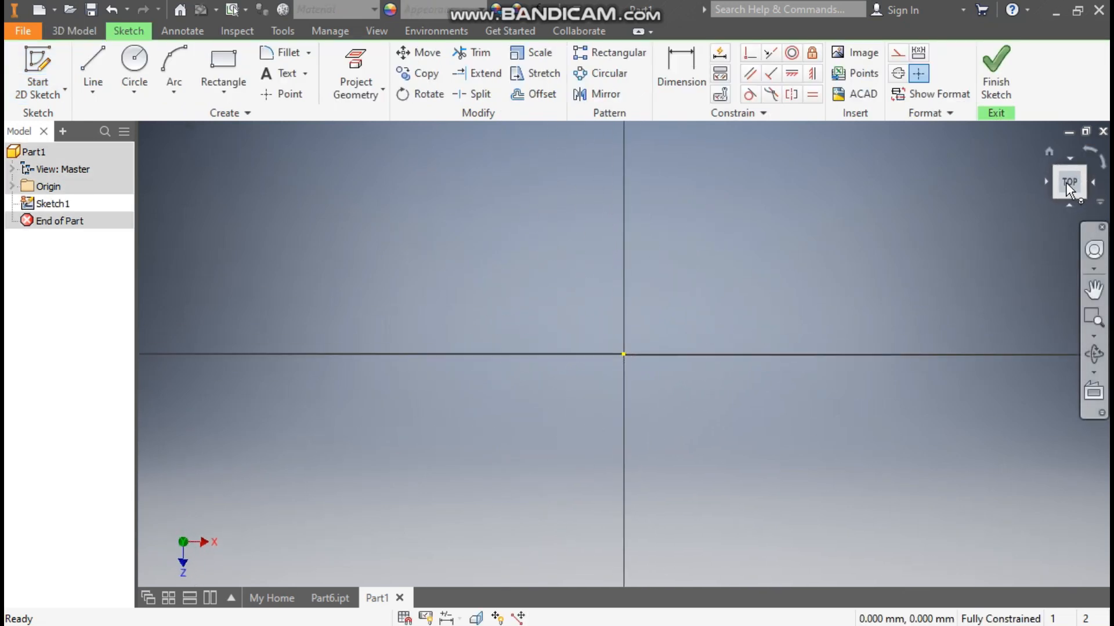
Step: Sketch an open line chain above the origin: horizontal about 93 mm from the vertical axis, sloped upward, horizontal about 255 mm, and a short vertical drop
{"action": "left_click", "coordinate": [94, 68]}
{"action": "middle_click_drag", "start_coordinate": [748, 274], "coordinate": [587, 317]}
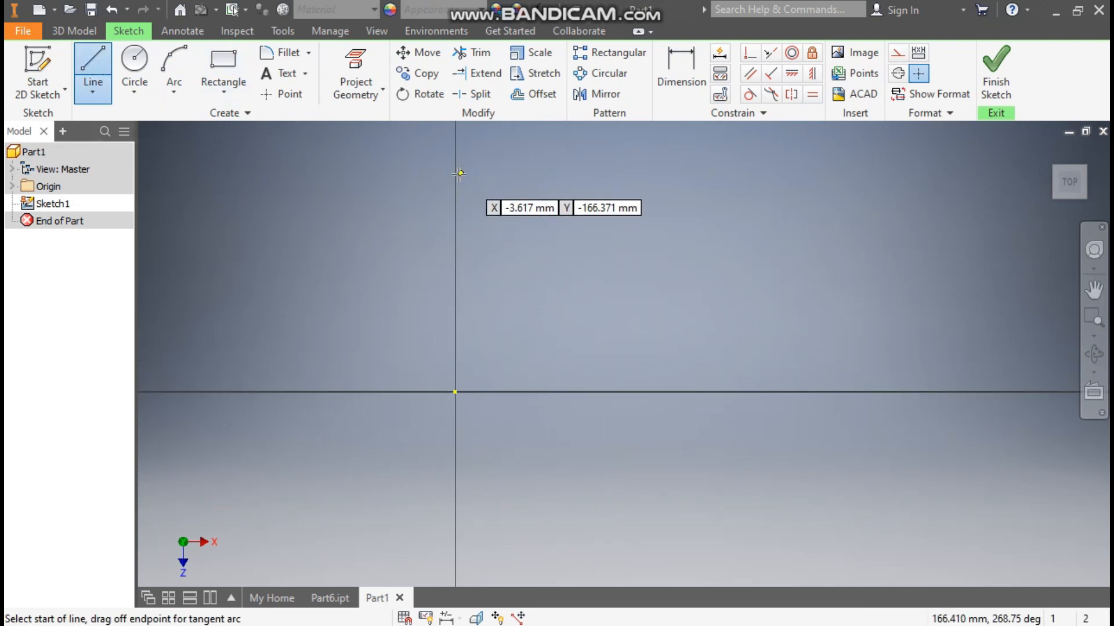
{"action": "left_click", "coordinate": [456, 175]}
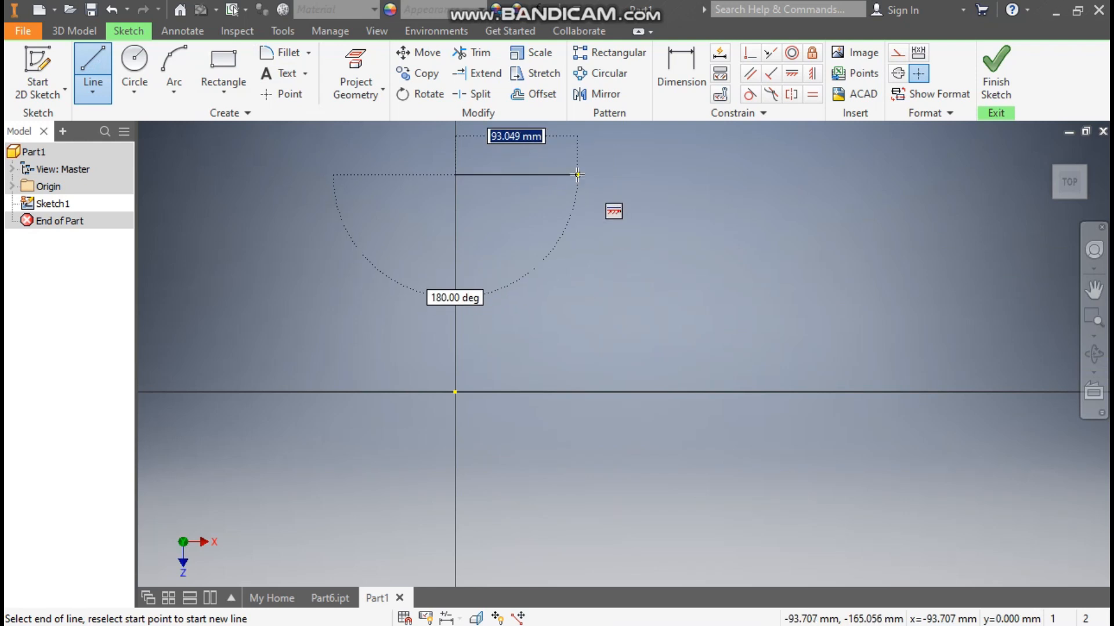
{"action": "left_click", "coordinate": [577, 174]}
{"action": "middle_click_drag", "start_coordinate": [574, 284], "coordinate": [531, 341]}
{"action": "left_click", "coordinate": [585, 181]}
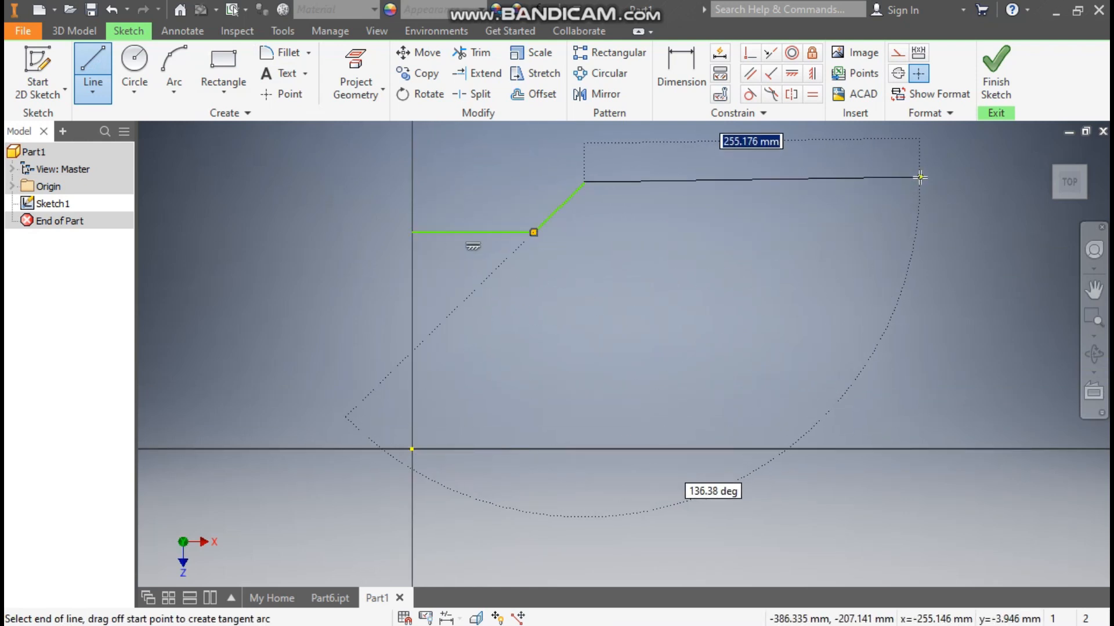
{"action": "left_click", "coordinate": [920, 182]}
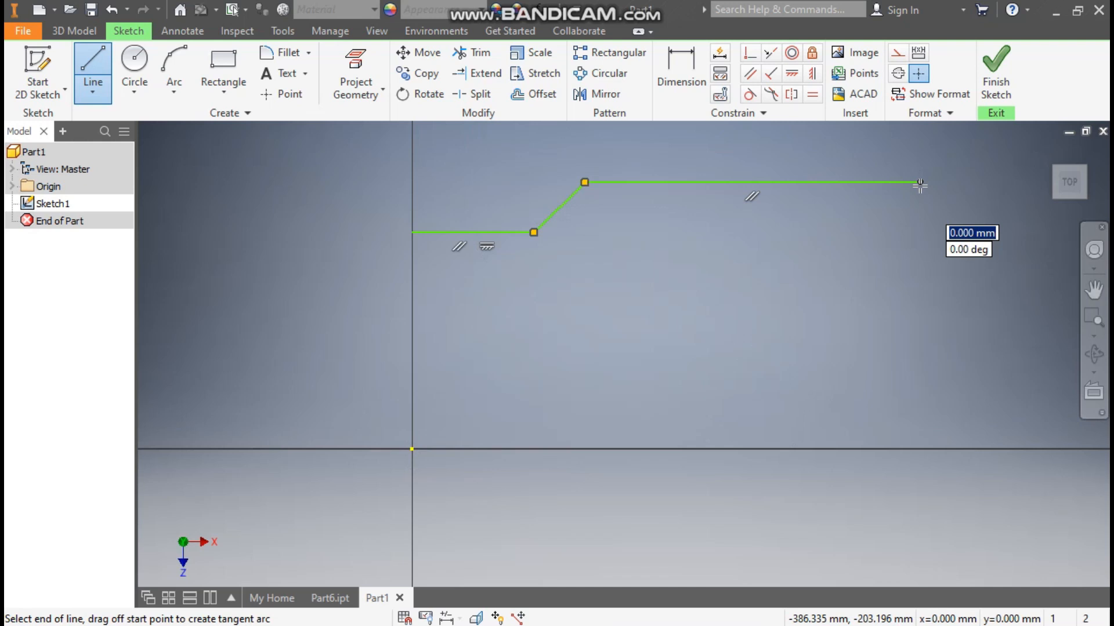
{"action": "left_click", "coordinate": [920, 224]}
{"action": "key", "text": "Escape"}
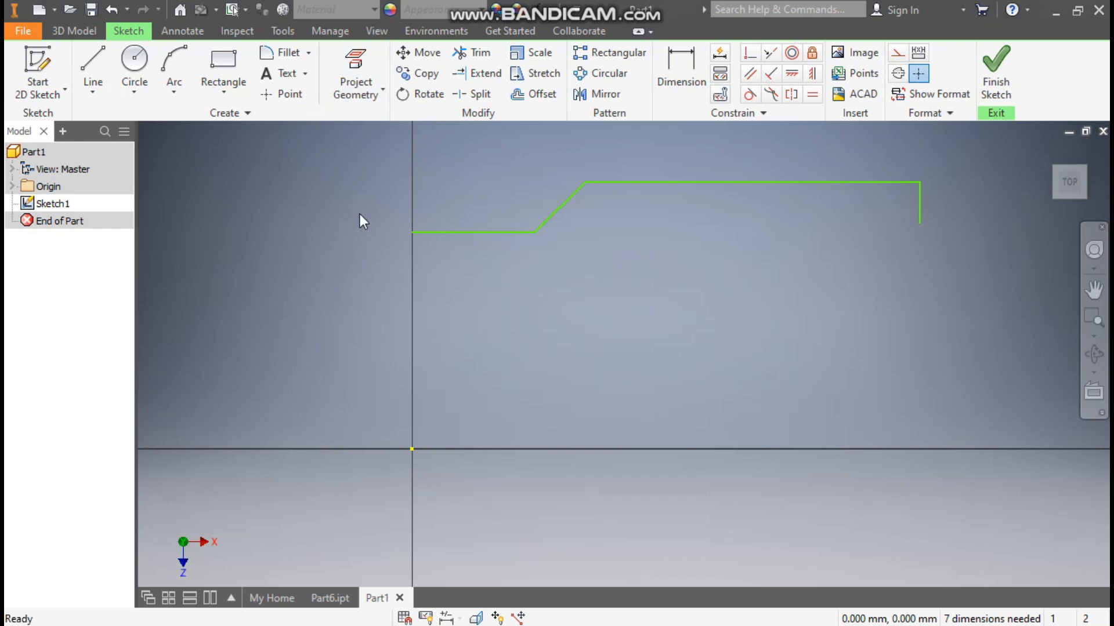
Step: Dimension the lower horizontal line 60 mm above the origin
{"action": "left_click", "coordinate": [699, 68]}
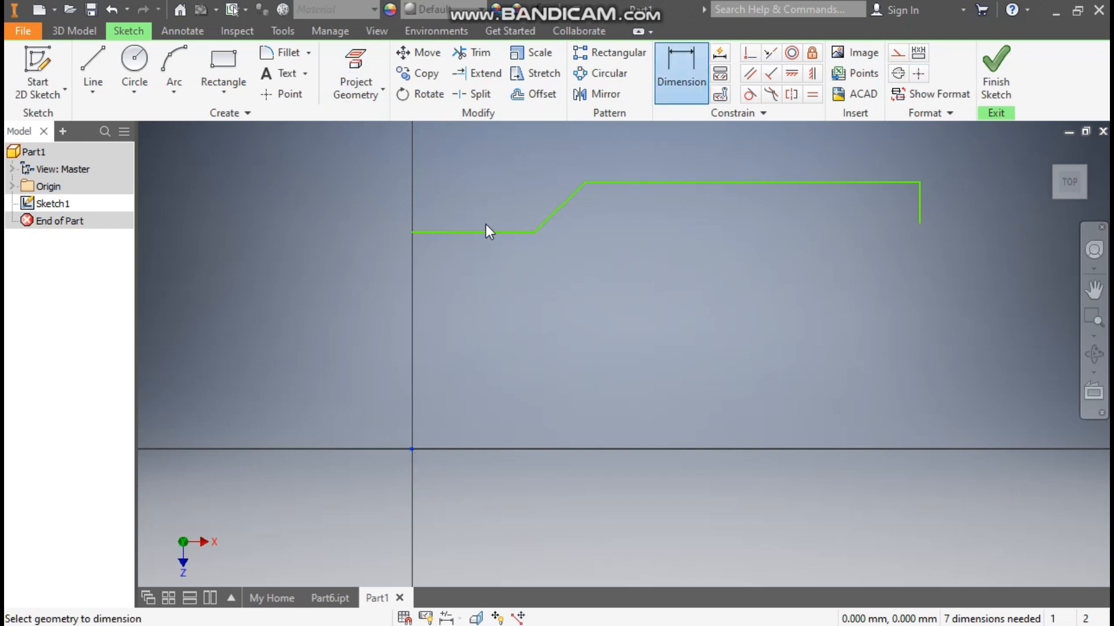
{"action": "left_click", "coordinate": [423, 232]}
{"action": "left_click", "coordinate": [412, 449]}
{"action": "left_click", "coordinate": [315, 315]}
{"action": "type", "text": "60"}
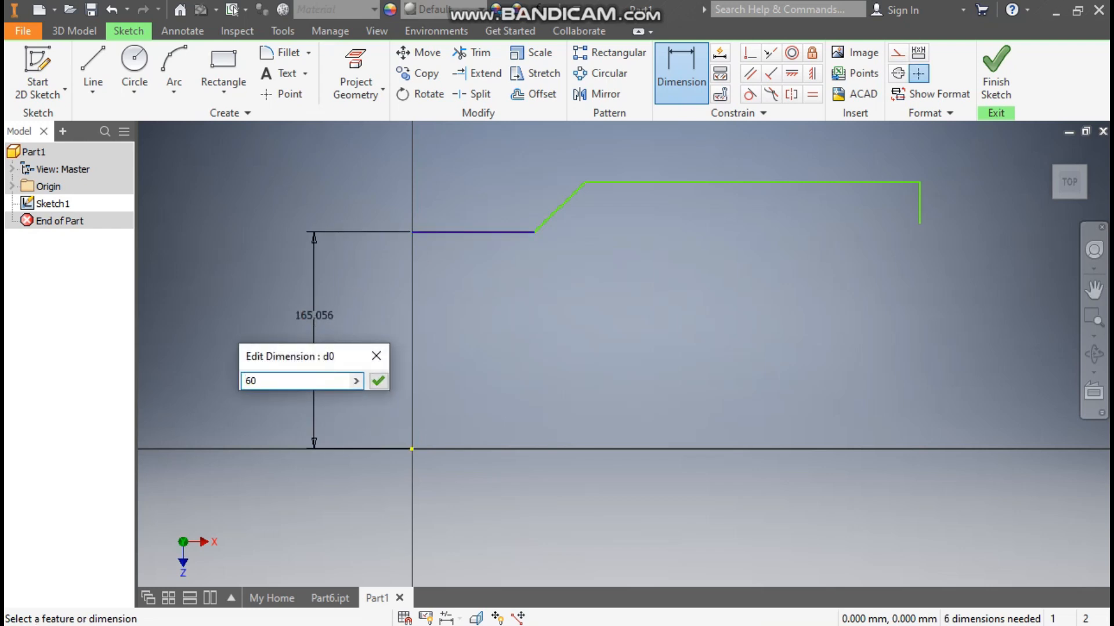
{"action": "key", "text": "Return"}
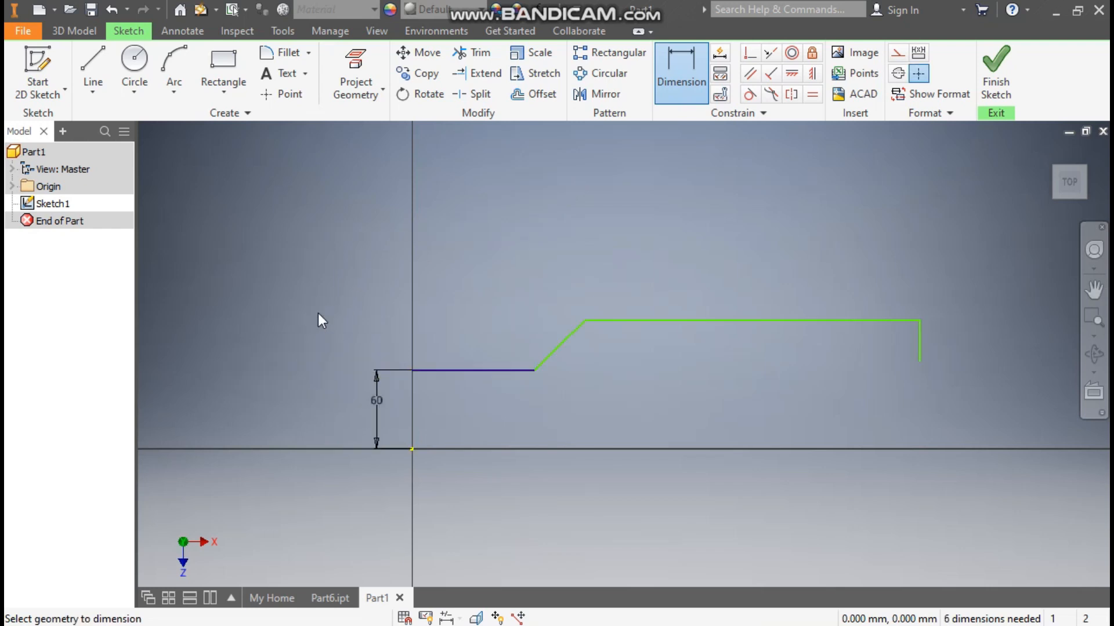
Step: Dimension the lower horizontal line's length as 30 mm and the sloped line's horizontal width as 15 mm
{"action": "left_click", "coordinate": [508, 371]}
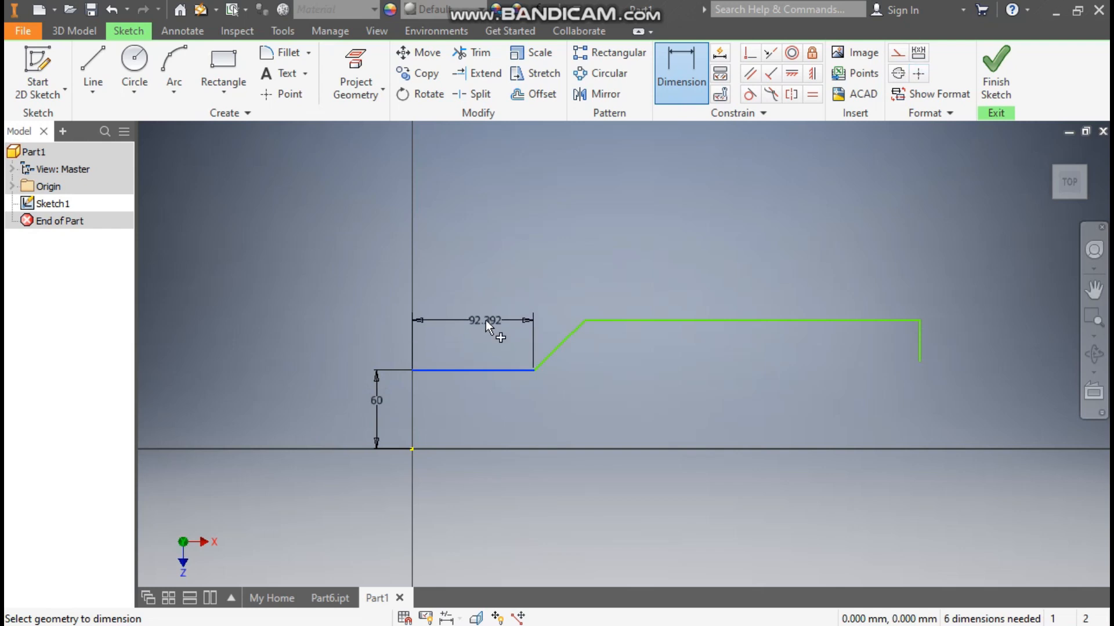
{"action": "left_click", "coordinate": [486, 320]}
{"action": "type", "text": "30"}
{"action": "key", "text": "Return"}
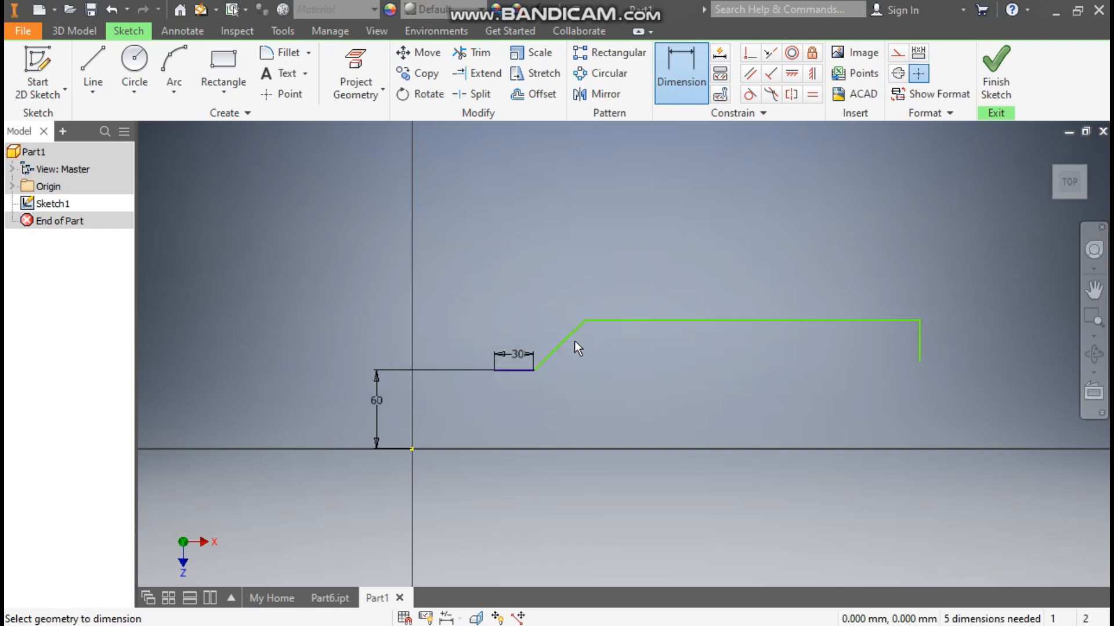
{"action": "left_click", "coordinate": [560, 287]}
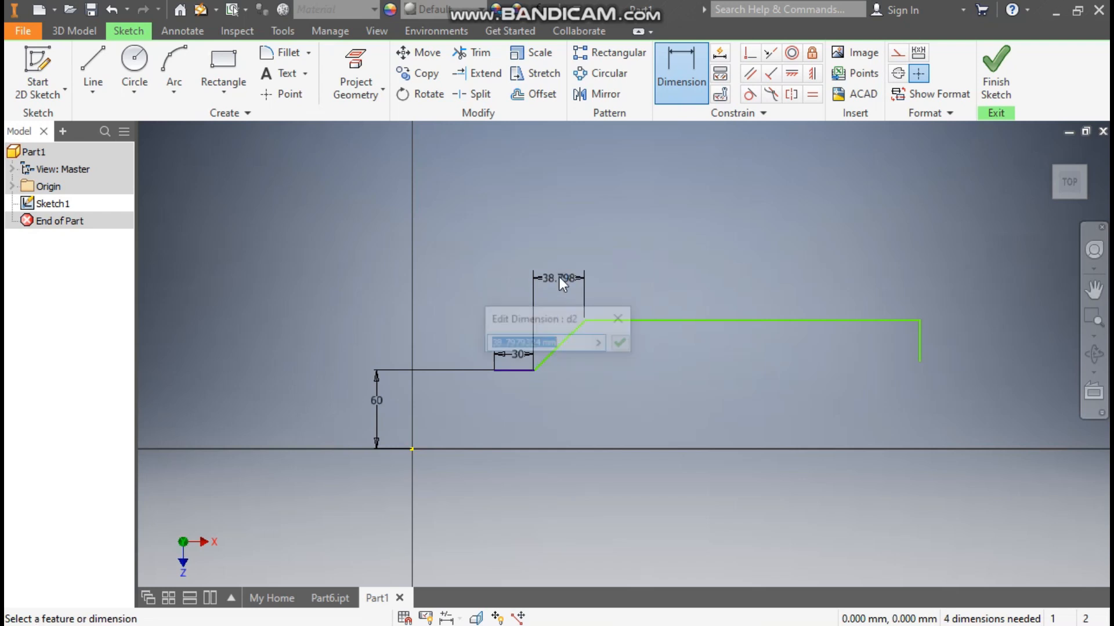
{"action": "type", "text": "15"}
{"action": "key", "text": "Return"}
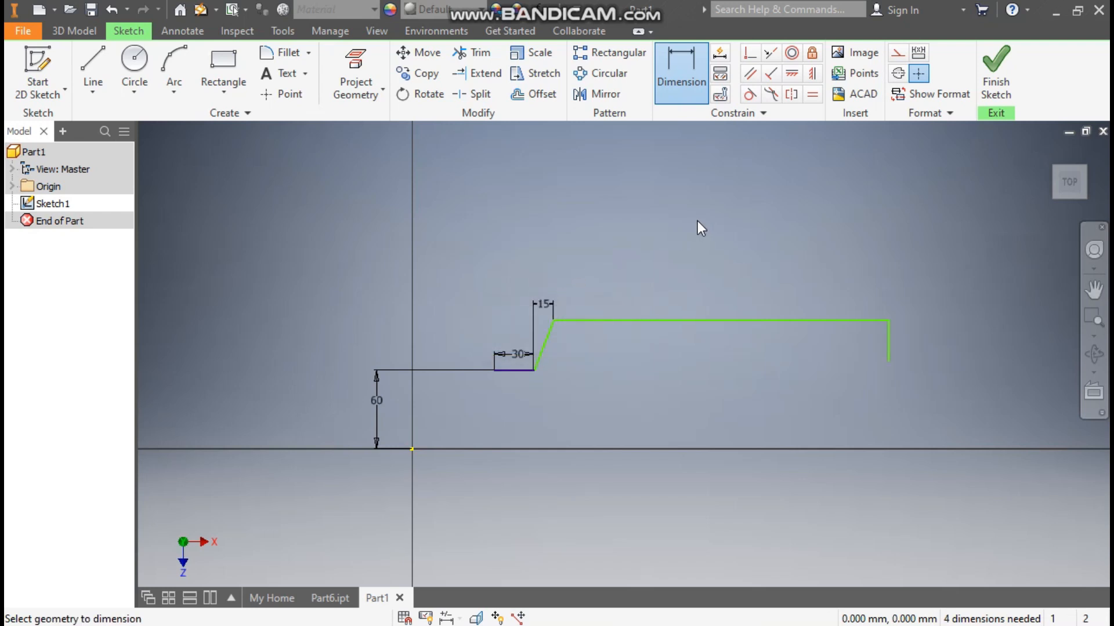
Step: Dimension the long upper horizontal line 75 mm above the origin
{"action": "left_click", "coordinate": [604, 319]}
{"action": "left_click", "coordinate": [410, 448]}
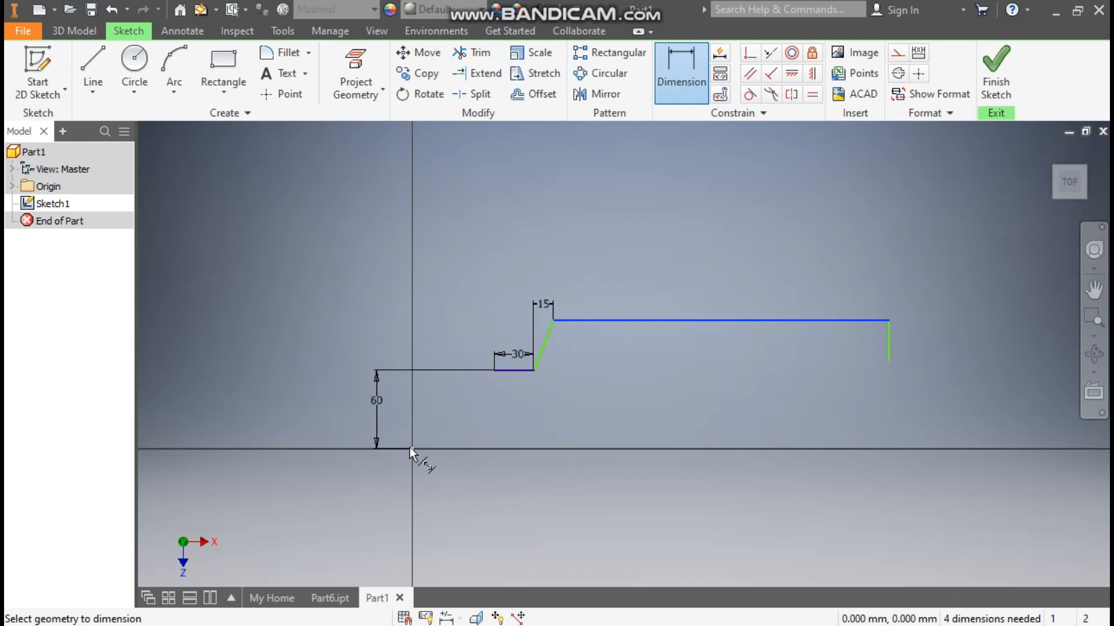
{"action": "left_click", "coordinate": [298, 404]}
{"action": "type", "text": "75"}
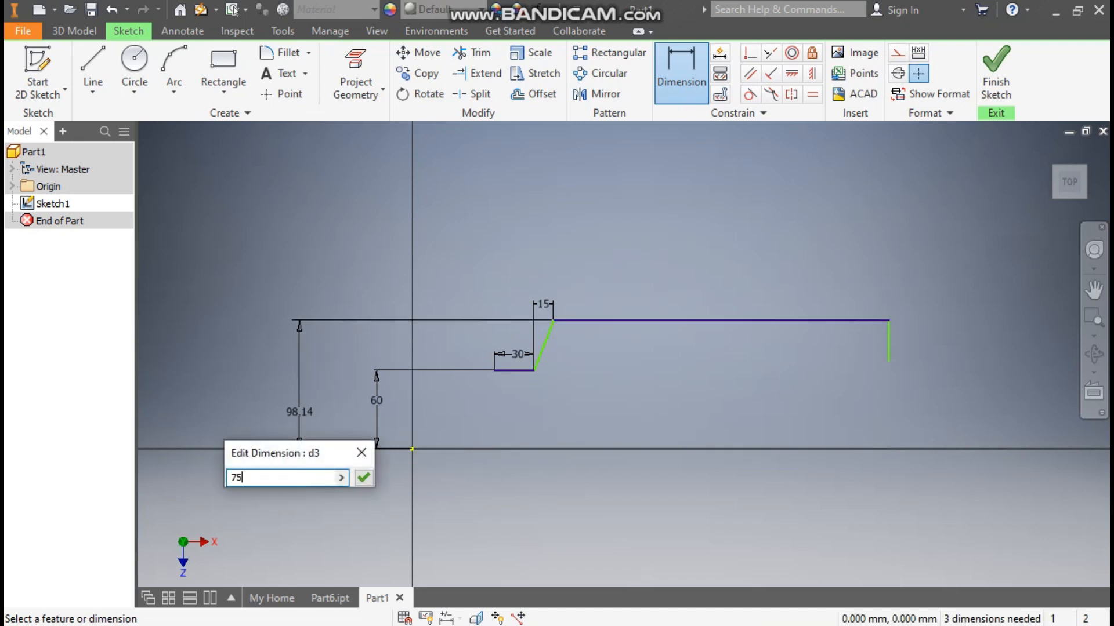
{"action": "key", "text": "Return"}
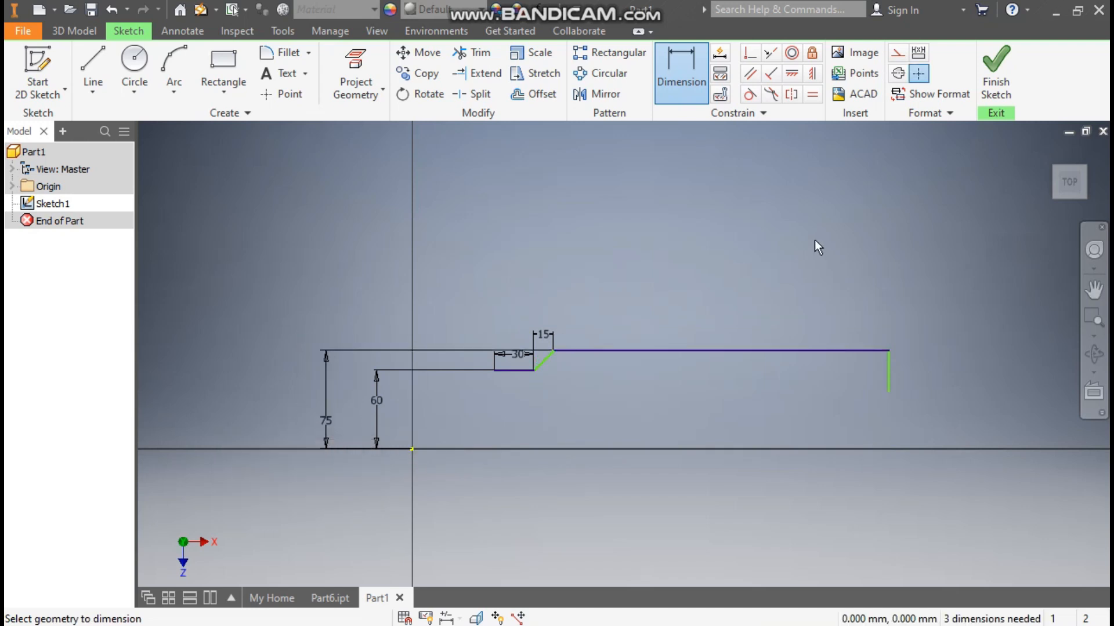
Step: Align the start point of the 30 mm line with the origin using a vertical constraint
{"action": "left_click", "coordinate": [812, 74]}
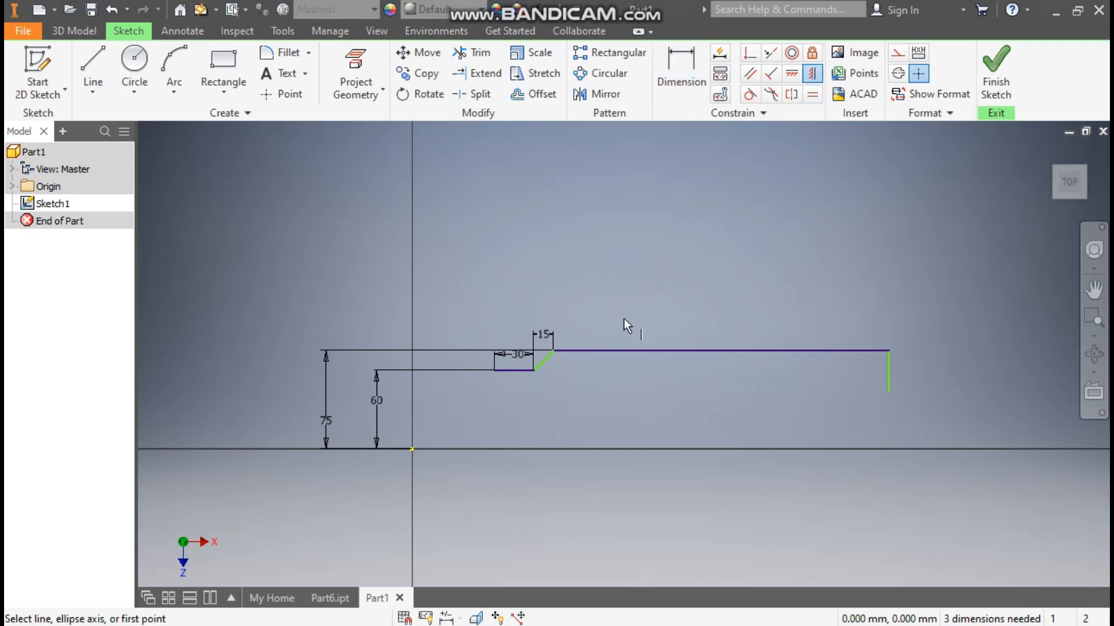
{"action": "left_click", "coordinate": [494, 370]}
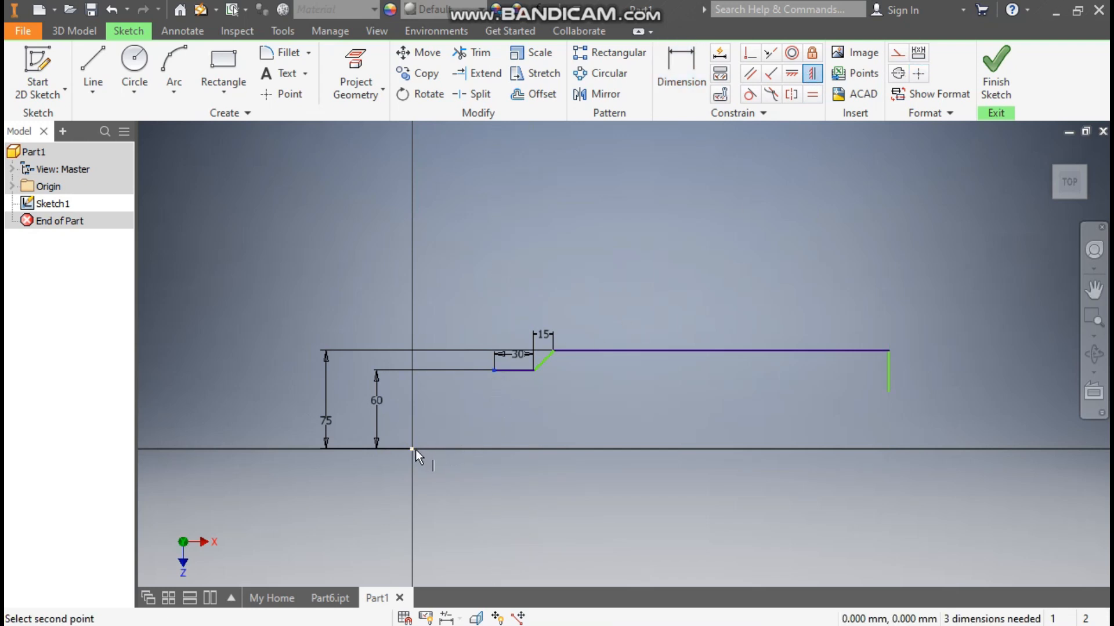
{"action": "left_click", "coordinate": [413, 449]}
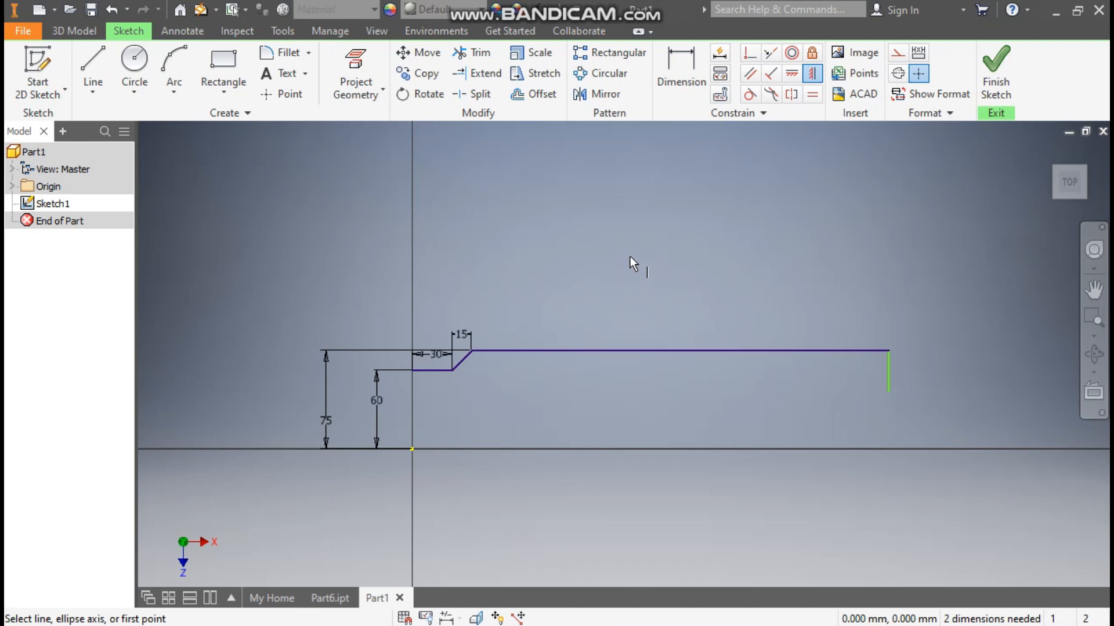
Step: Dimension the overall horizontal distance from the profile's start to the vertical end line as 200 mm
{"action": "left_click", "coordinate": [688, 68]}
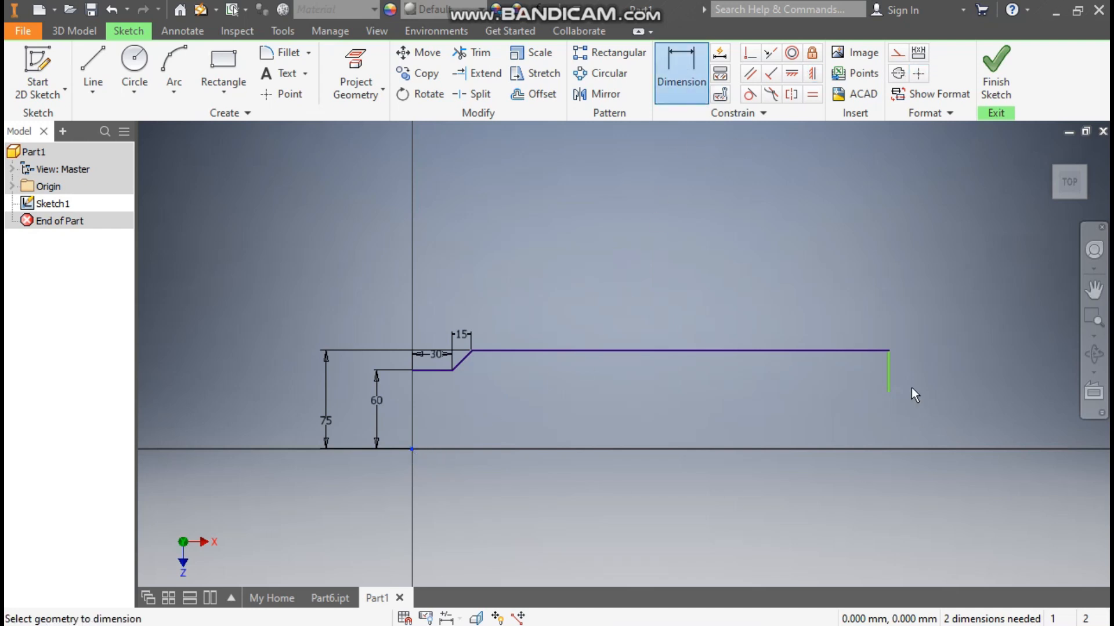
{"action": "left_click", "coordinate": [891, 381]}
{"action": "left_click", "coordinate": [660, 252]}
{"action": "type", "text": "200"}
{"action": "key", "text": "Return"}
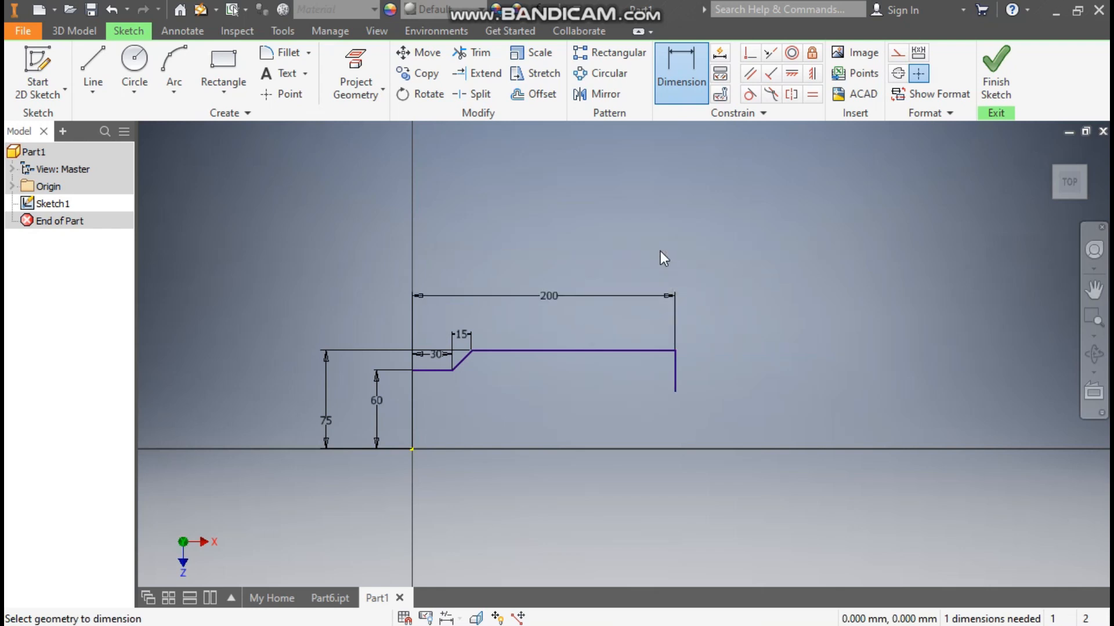
Step: Sketch a three-point arc from the vertical line's lower end, curving down and back beneath the long horizontal line
{"action": "scroll", "coordinate": [461, 414], "scroll_direction": "down", "scroll_amount": 7}
{"action": "scroll", "coordinate": [462, 414], "scroll_direction": "up", "scroll_amount": 3}
{"action": "mouse_move", "coordinate": [461, 414]}
{"action": "middle_mouse_down"}
{"action": "mouse_move", "coordinate": [510, 435]}
{"action": "mouse_move", "coordinate": [483, 426]}
{"action": "middle_mouse_up"}
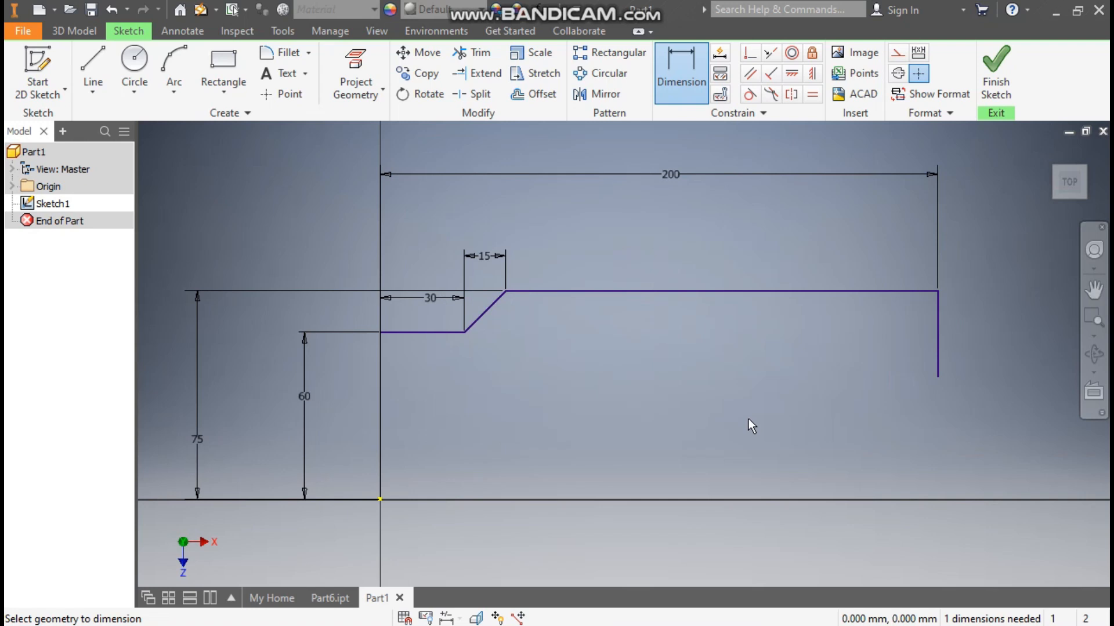
{"action": "left_click", "coordinate": [173, 92]}
{"action": "left_click", "coordinate": [210, 124]}
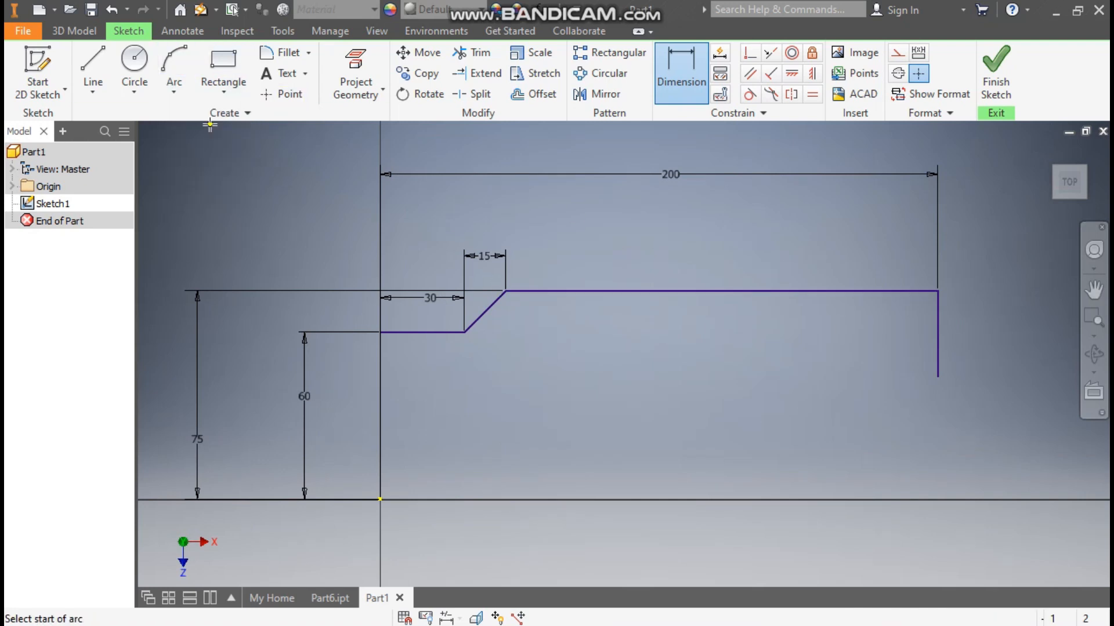
{"action": "left_click", "coordinate": [937, 377]}
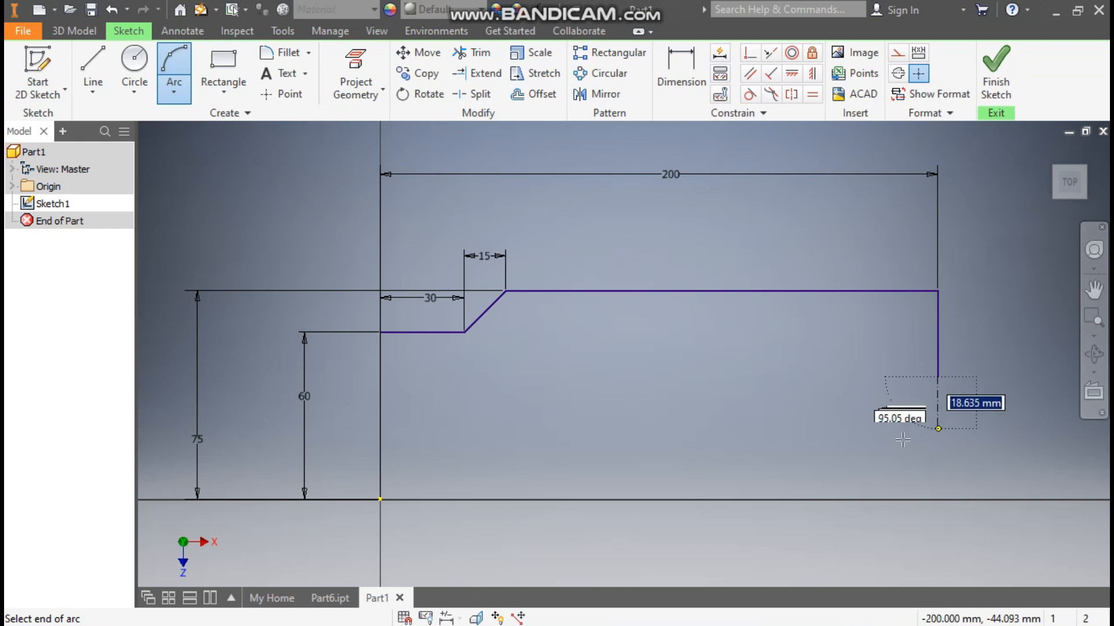
{"action": "left_click", "coordinate": [766, 427]}
{"action": "left_click", "coordinate": [901, 425]}
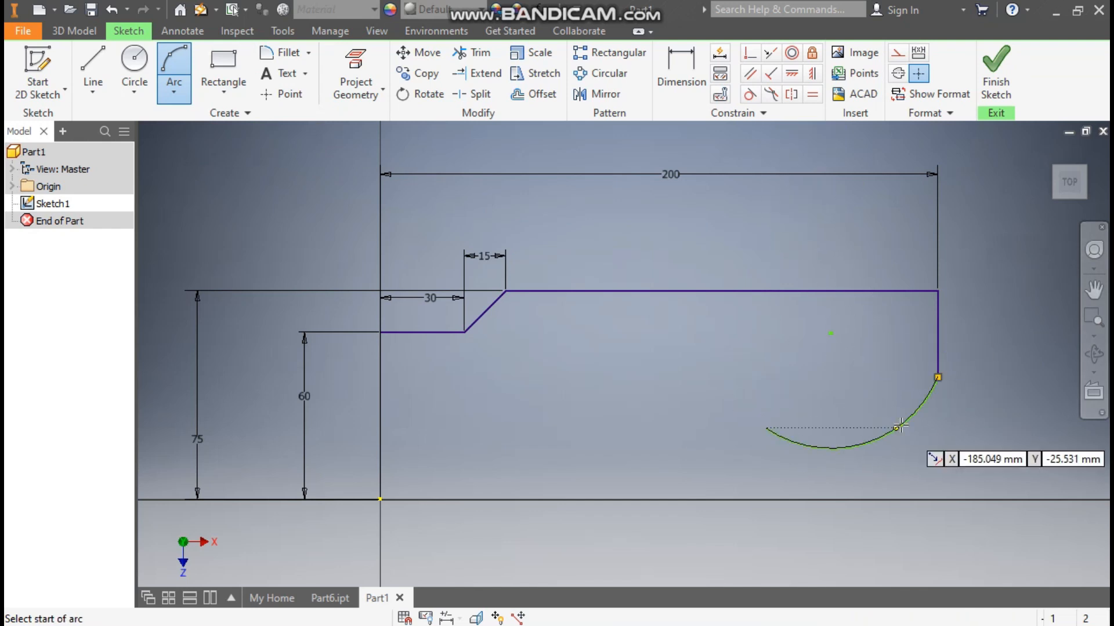
{"action": "key", "text": "Escape"}
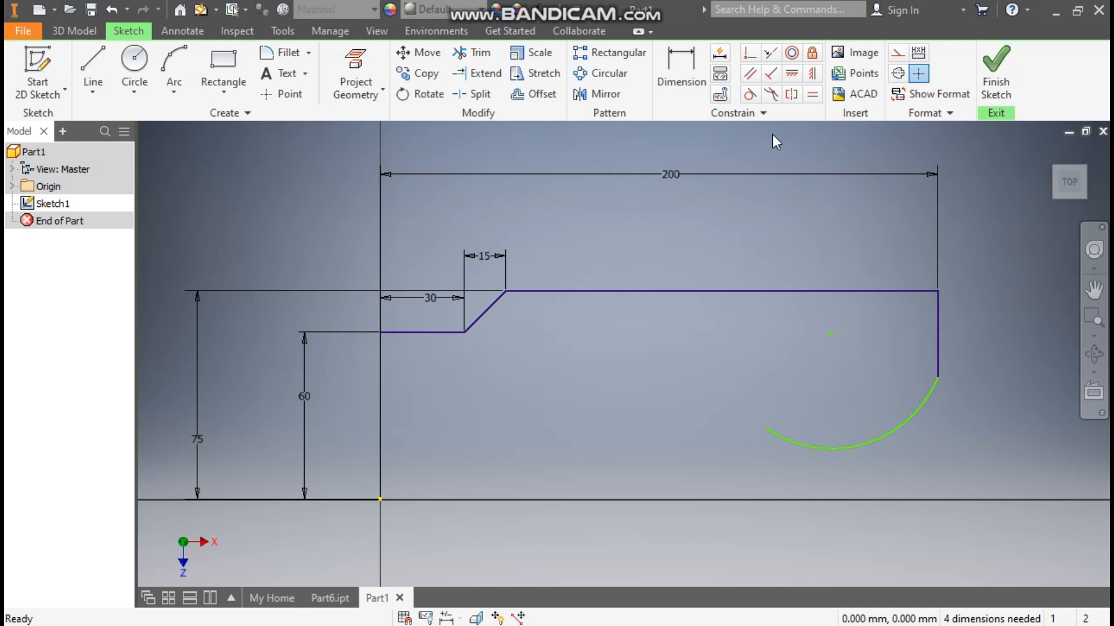
Step: Make the arc tangent to the vertical end line and dimension that line's length as 15 mm
{"action": "left_click", "coordinate": [749, 94]}
{"action": "left_click", "coordinate": [938, 319]}
{"action": "left_click", "coordinate": [925, 407]}
{"action": "left_click", "coordinate": [681, 72]}
{"action": "left_click", "coordinate": [938, 309]}
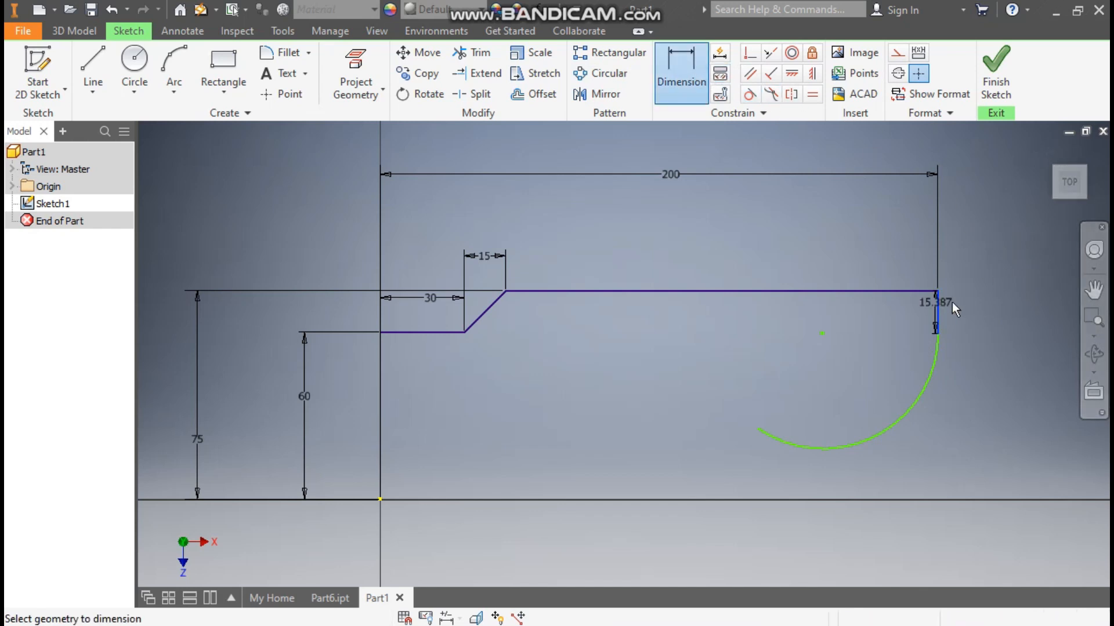
{"action": "left_click", "coordinate": [970, 308]}
{"action": "type", "text": "15"}
{"action": "key", "text": "Return"}
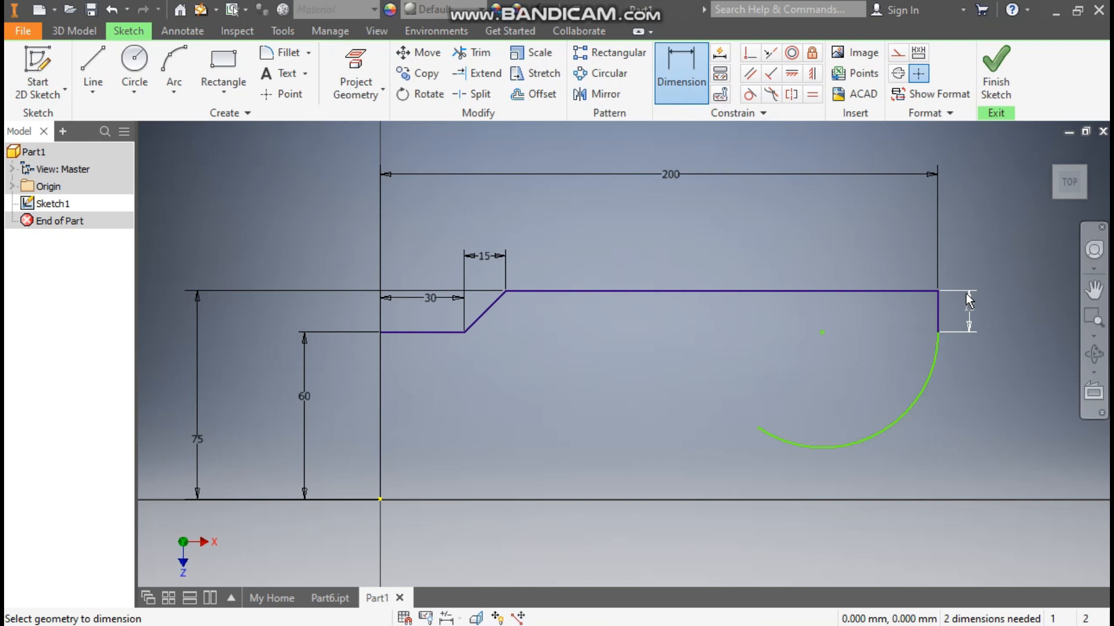
Step: Try to apply a horizontal constraint between the arc's centre and the vertical line's lower endpoint
{"action": "left_click", "coordinate": [793, 74]}
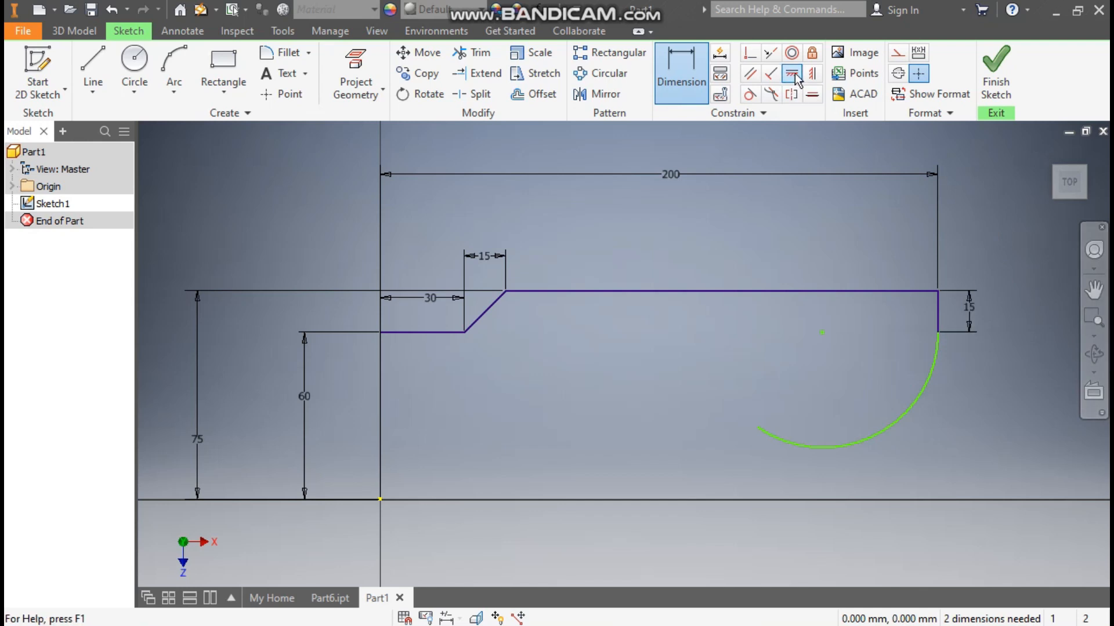
{"action": "left_click", "coordinate": [822, 333]}
{"action": "left_click", "coordinate": [938, 332]}
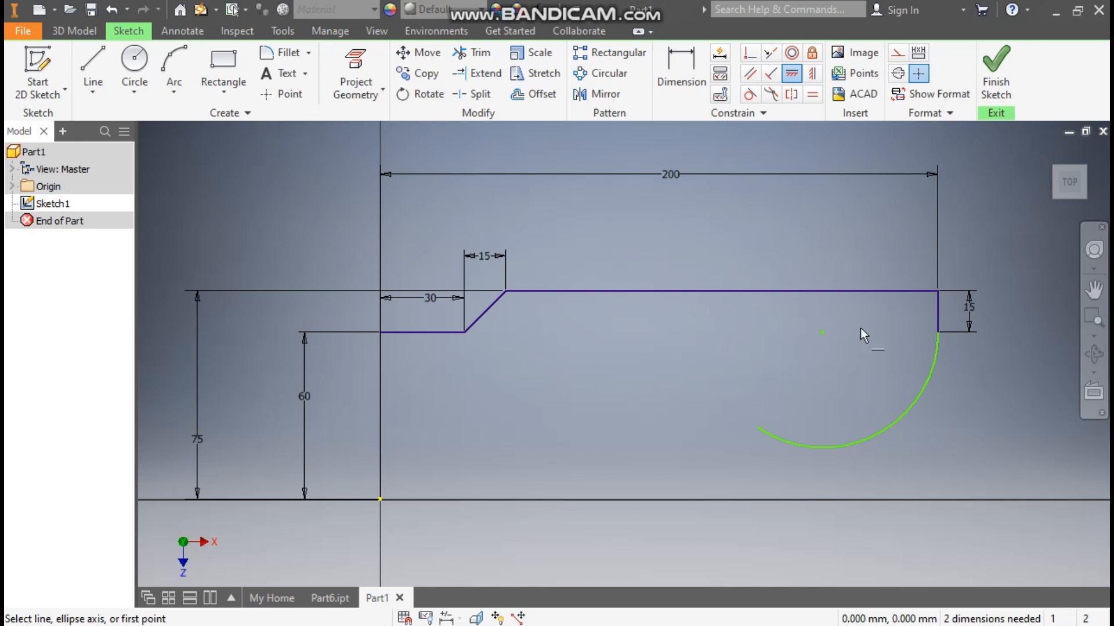
Step: Set the arc's radius to 20 mm and end dimensioning
{"action": "left_click", "coordinate": [680, 72]}
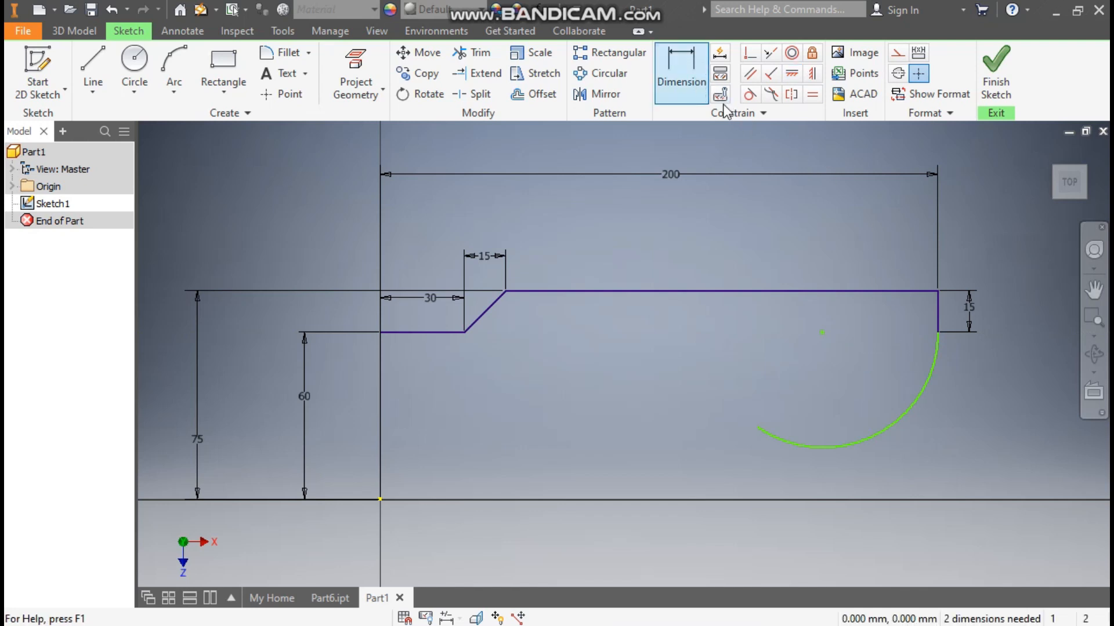
{"action": "left_click", "coordinate": [928, 414]}
{"action": "left_click", "coordinate": [943, 423]}
{"action": "type", "text": "20"}
{"action": "key", "text": "Return"}
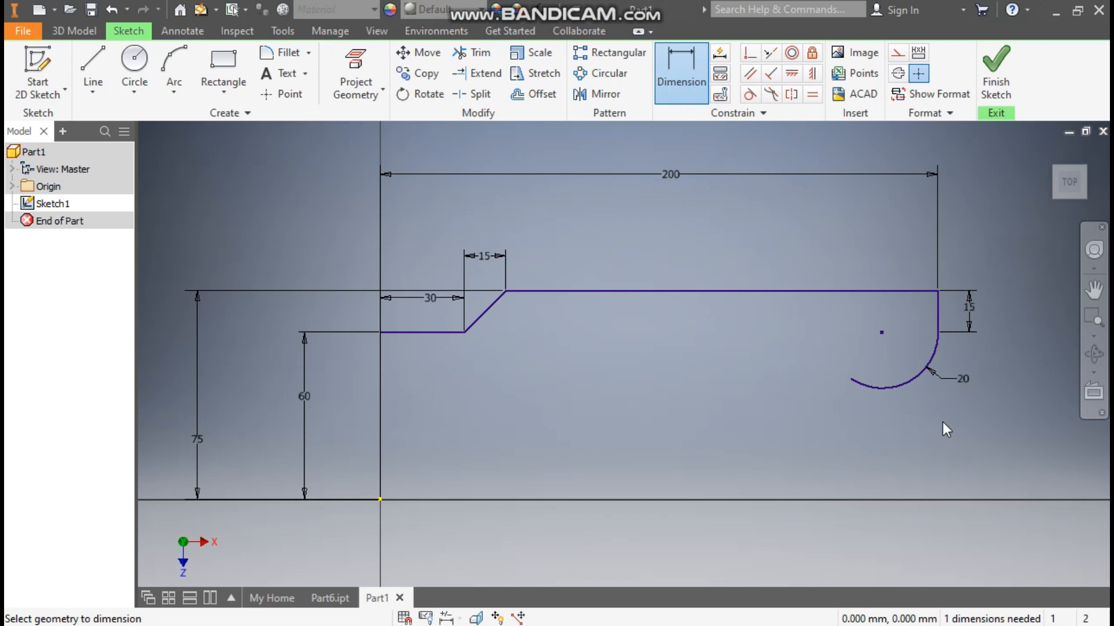
{"action": "key", "text": "Escape"}
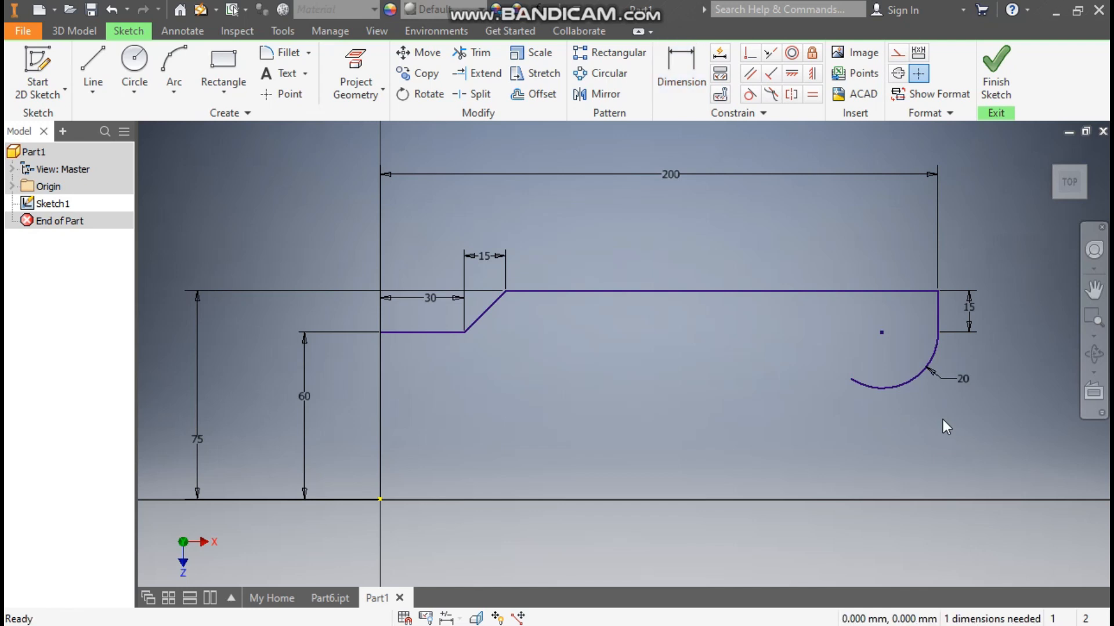
Step: Shorten the 20 mm arc by its free end and sketch a horizontal line about 132 mm long from there back towards the vertical axis
{"action": "left_click_drag", "start_coordinate": [851, 380], "coordinate": [925, 425]}
{"action": "middle_click_drag", "start_coordinate": [787, 433], "coordinate": [793, 369]}
{"action": "left_click", "coordinate": [92, 65]}
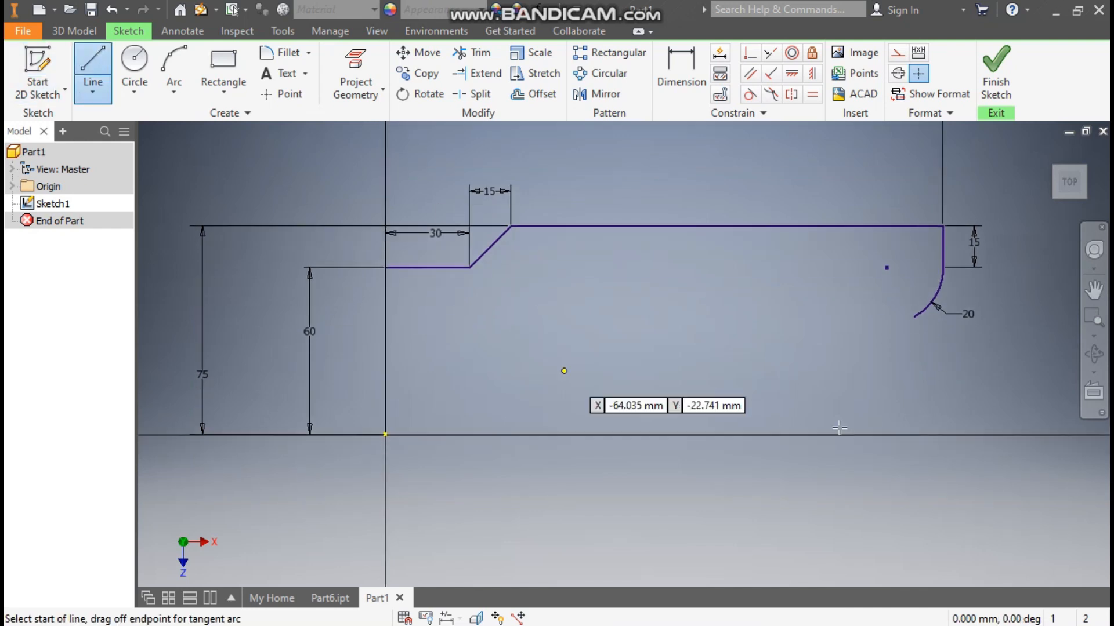
{"action": "left_click", "coordinate": [913, 317]}
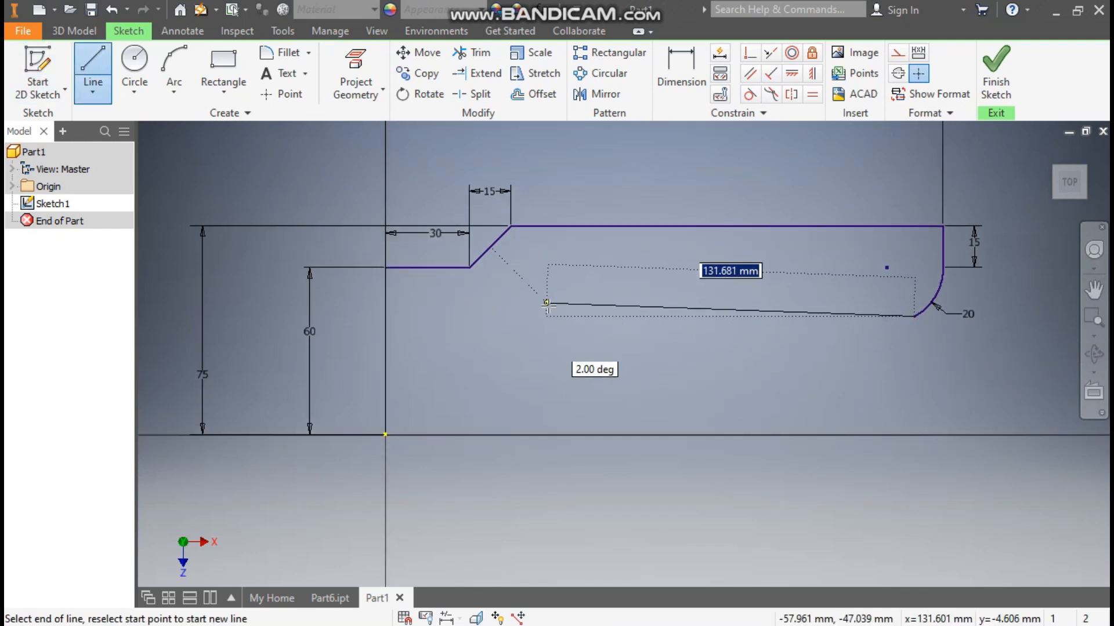
{"action": "left_click", "coordinate": [547, 317]}
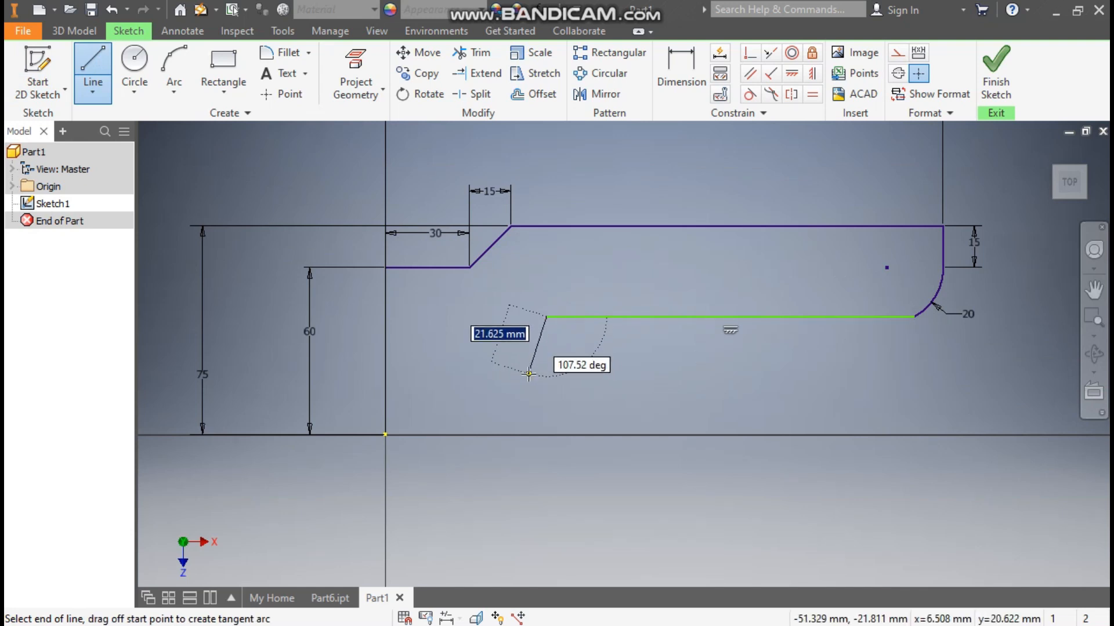
{"action": "key", "text": "Escape"}
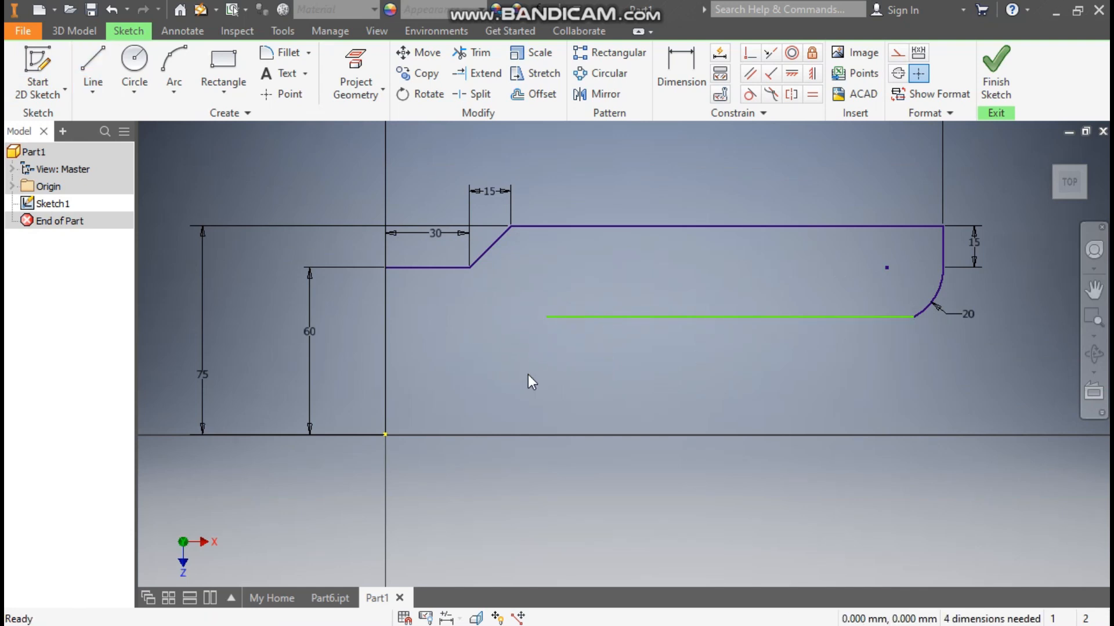
Step: Sketch a three-point arc of about 36 mm radius from the new line's free end, tangent to it and bulging towards the vertical axis
{"action": "left_click", "coordinate": [176, 95]}
{"action": "left_click", "coordinate": [186, 121]}
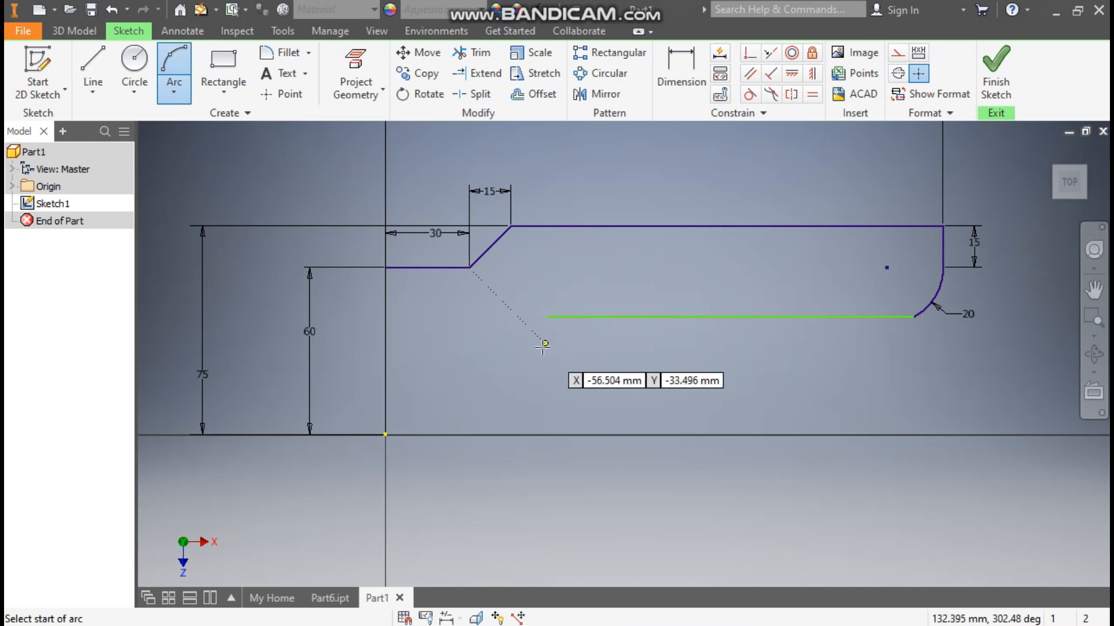
{"action": "left_click", "coordinate": [547, 317]}
{"action": "left_click", "coordinate": [545, 515]}
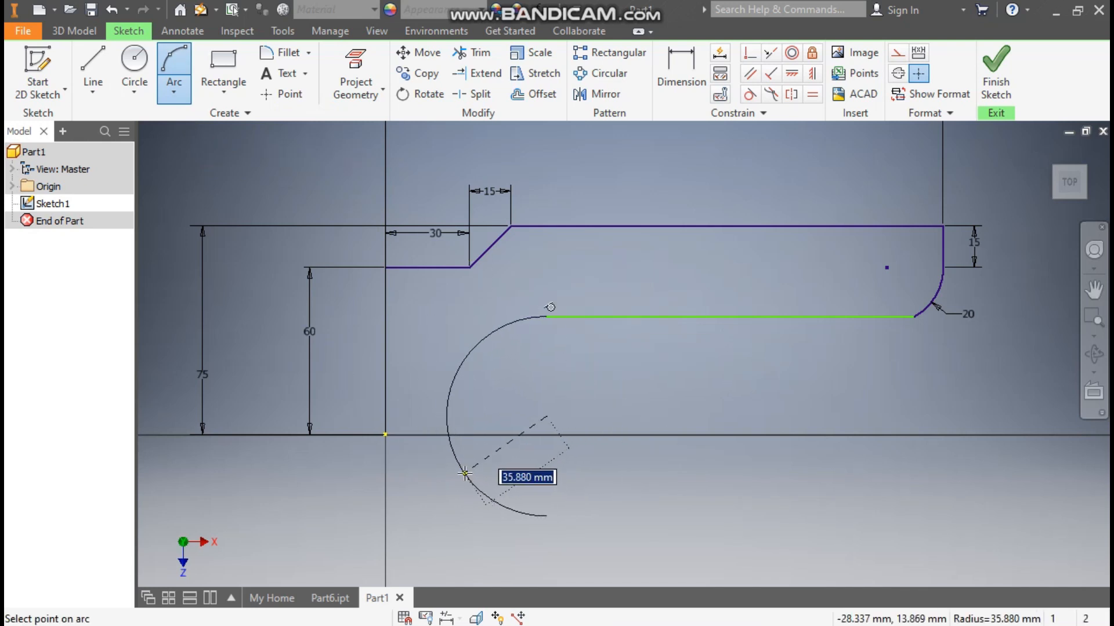
{"action": "left_click", "coordinate": [465, 473]}
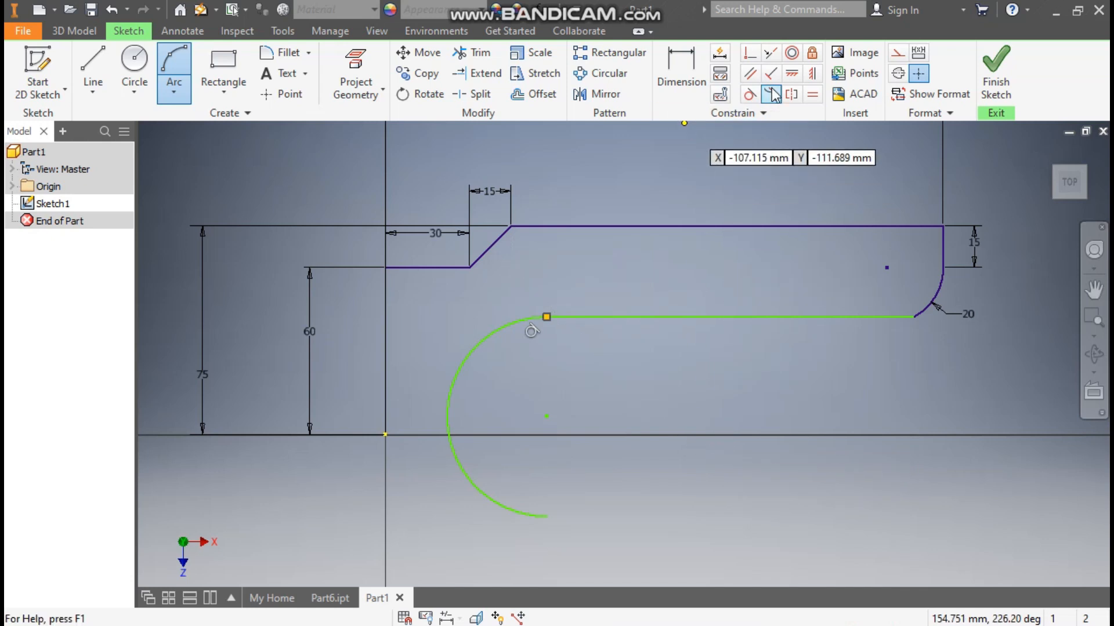
Step: Apply a horizontal constraint between the large arc's centre and the sketch origin
{"action": "left_click", "coordinate": [791, 72]}
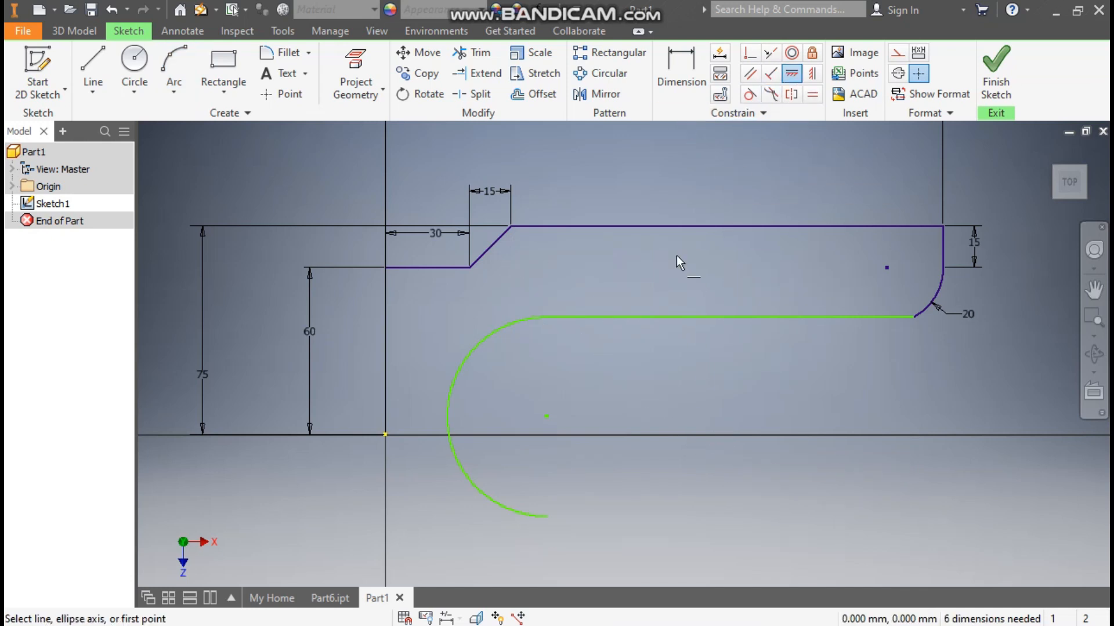
{"action": "left_click", "coordinate": [549, 416]}
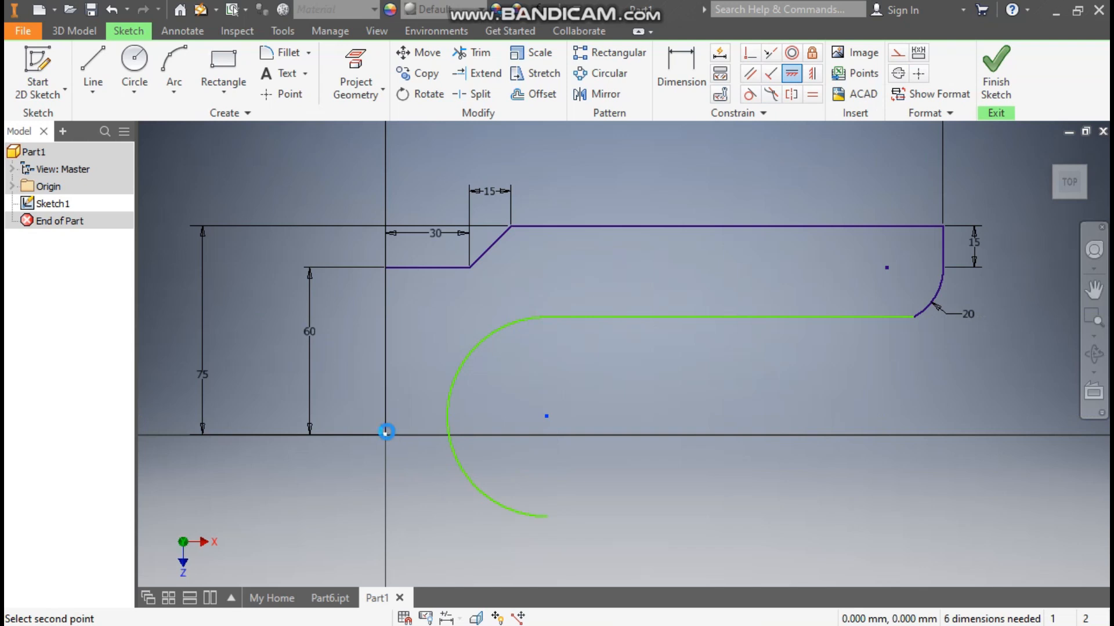
{"action": "left_click", "coordinate": [386, 433]}
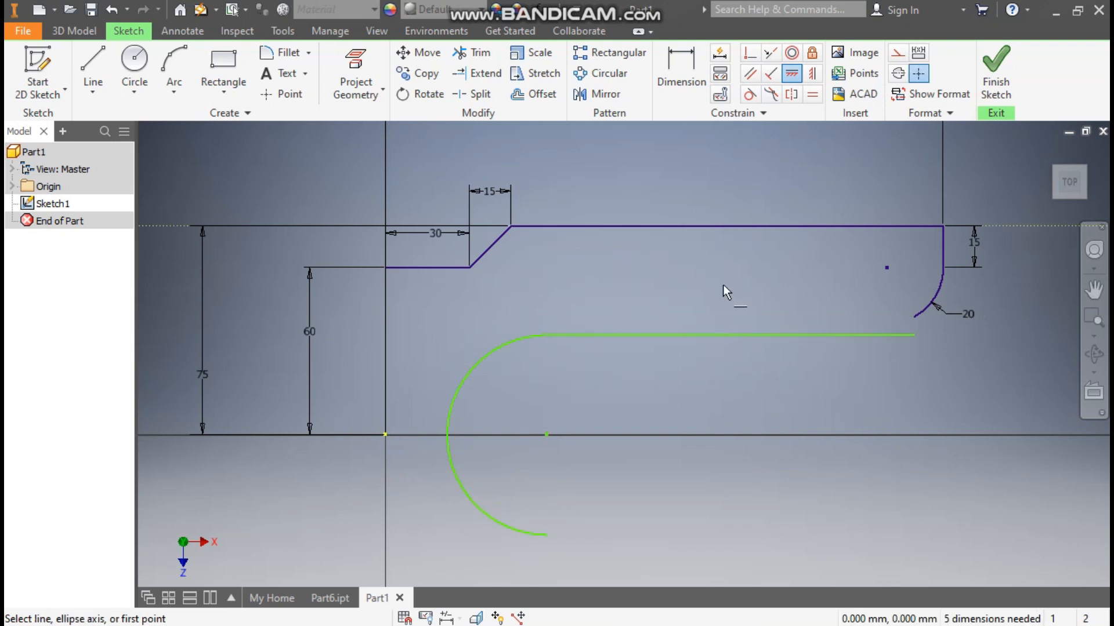
Step: Dimension the large arc's radius as 40 mm
{"action": "left_click", "coordinate": [671, 64]}
{"action": "left_click", "coordinate": [470, 376]}
{"action": "left_click", "coordinate": [494, 395]}
{"action": "type", "text": "40"}
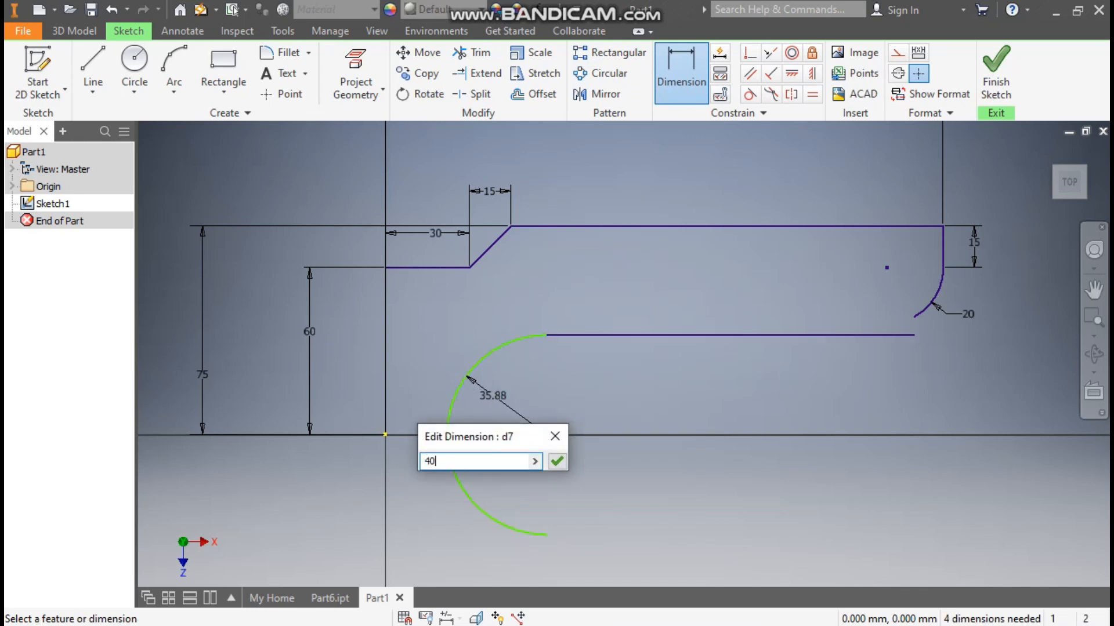
{"action": "key", "text": "Return"}
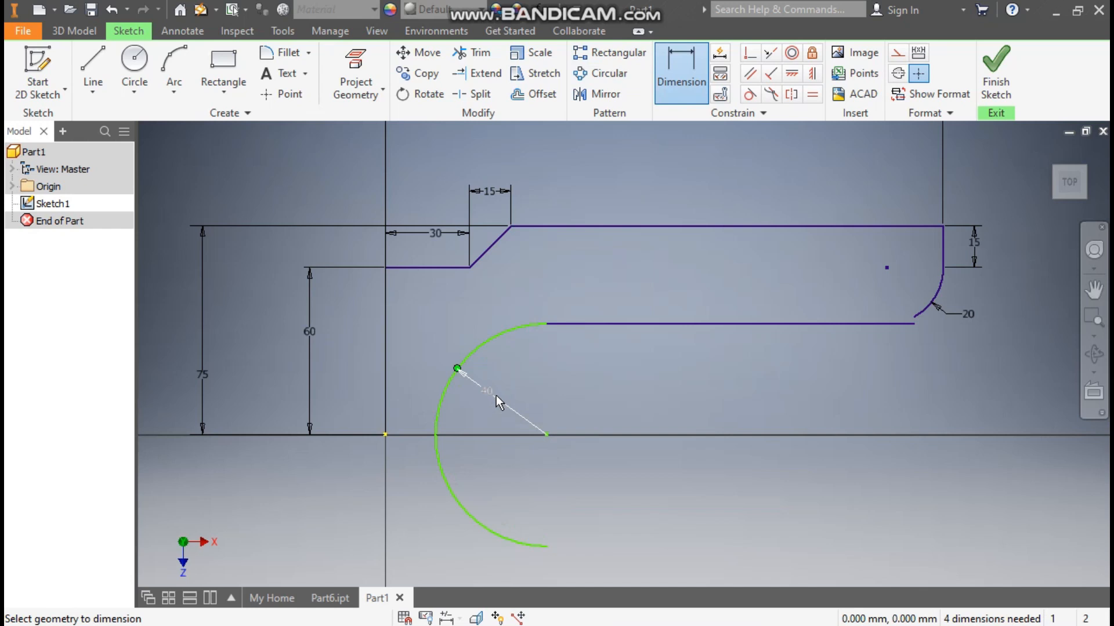
Step: Dimension the horizontal distance from the origin to the large arc's centre as 75 mm
{"action": "left_click", "coordinate": [545, 434]}
{"action": "left_click", "coordinate": [387, 435]}
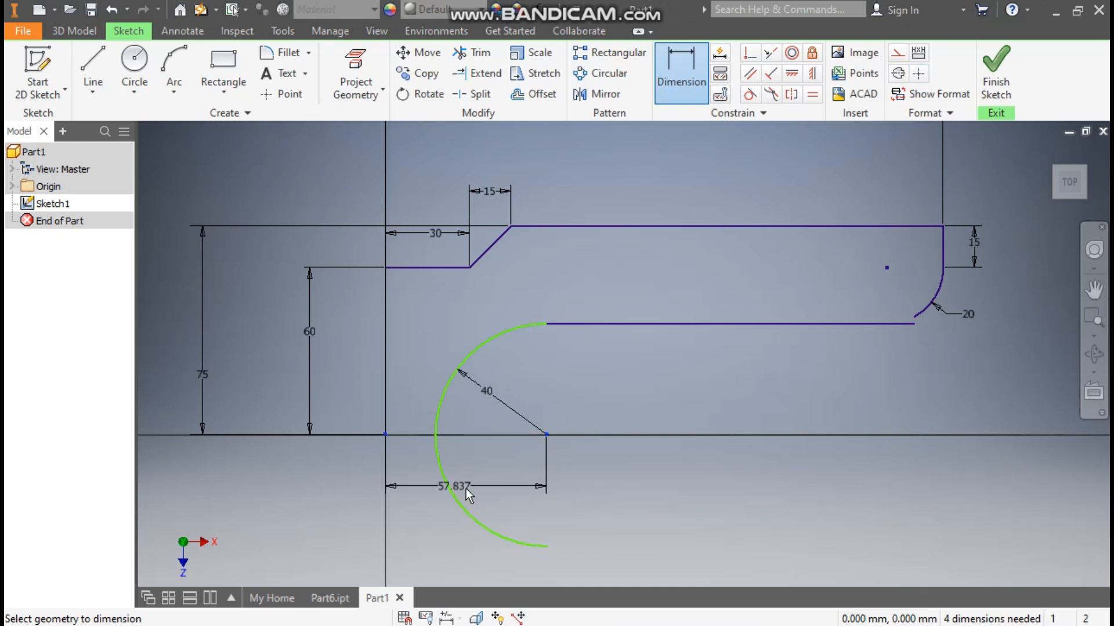
{"action": "left_click", "coordinate": [490, 491]}
{"action": "type", "text": "75"}
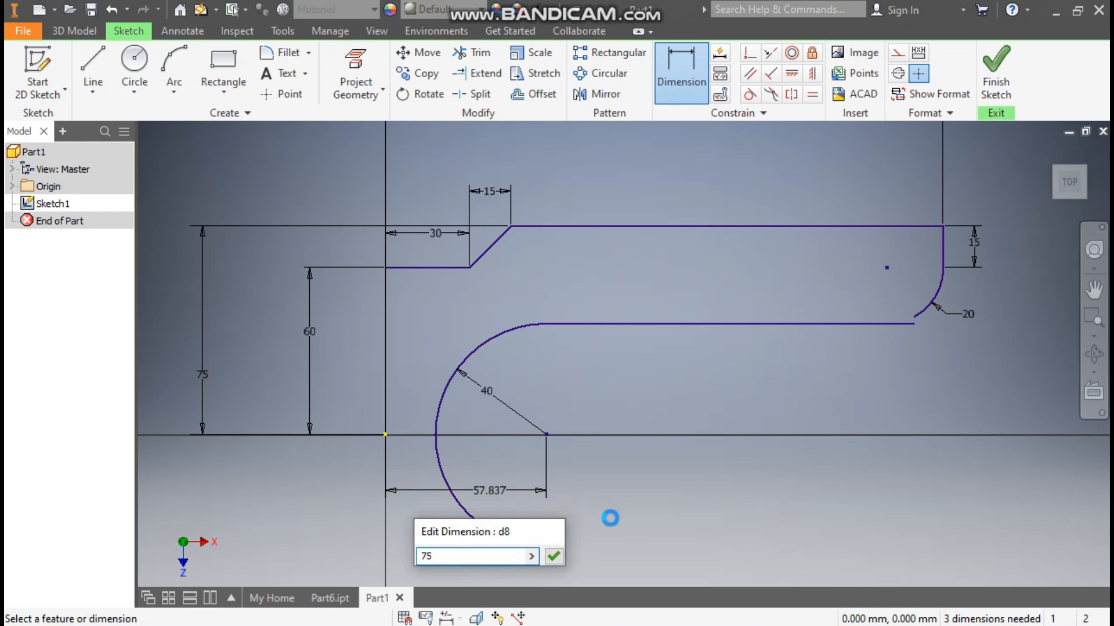
{"action": "key", "text": "Return"}
{"action": "key", "text": "Escape"}
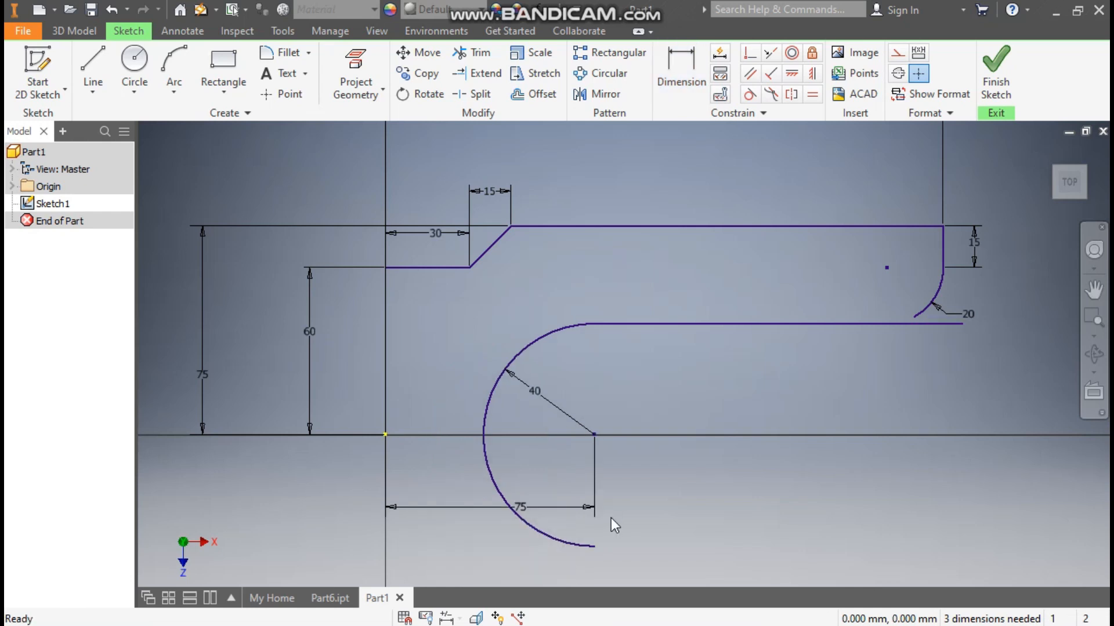
Step: Attach the 20 mm arc's free end to the lower horizontal line and trim the part of the line extending beyond it
{"action": "mouse_move", "coordinate": [917, 316]}
{"action": "left_mouse_down"}
{"action": "mouse_move", "coordinate": [877, 336]}
{"action": "mouse_move", "coordinate": [887, 326]}
{"action": "left_mouse_up"}
{"action": "left_click", "coordinate": [472, 53]}
{"action": "left_click", "coordinate": [934, 324]}
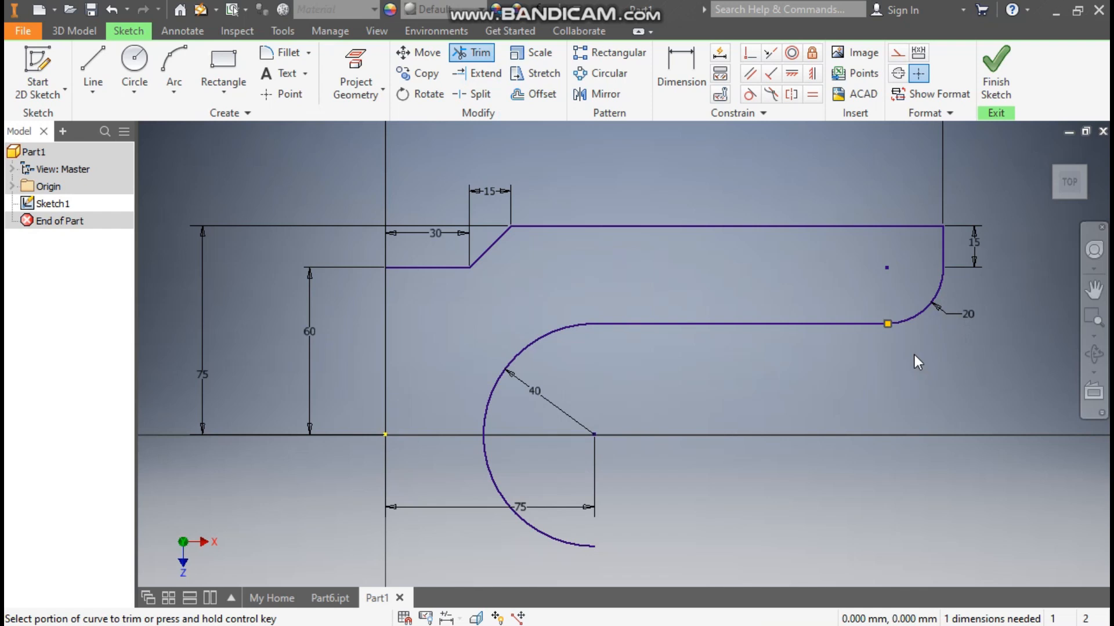
{"action": "key", "text": "Escape"}
{"action": "left_click_drag", "start_coordinate": [890, 325], "coordinate": [869, 340]}
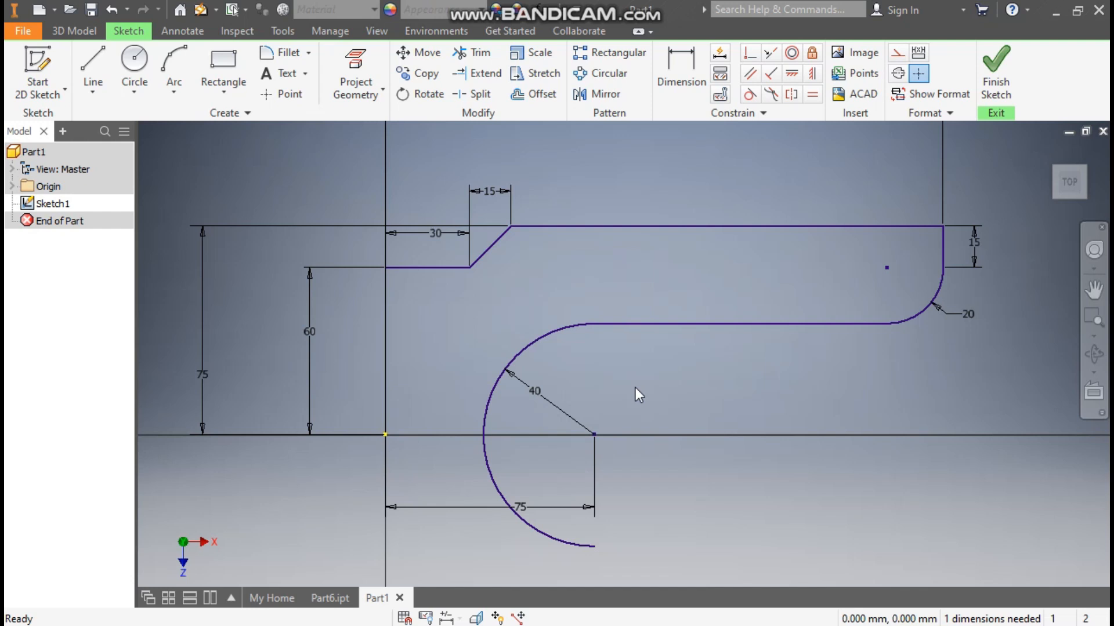
Step: Draw a vertical line joining the profile's open upper end to the origin and a horizontal line about 210 mm long from the origin
{"action": "left_click", "coordinate": [92, 67]}
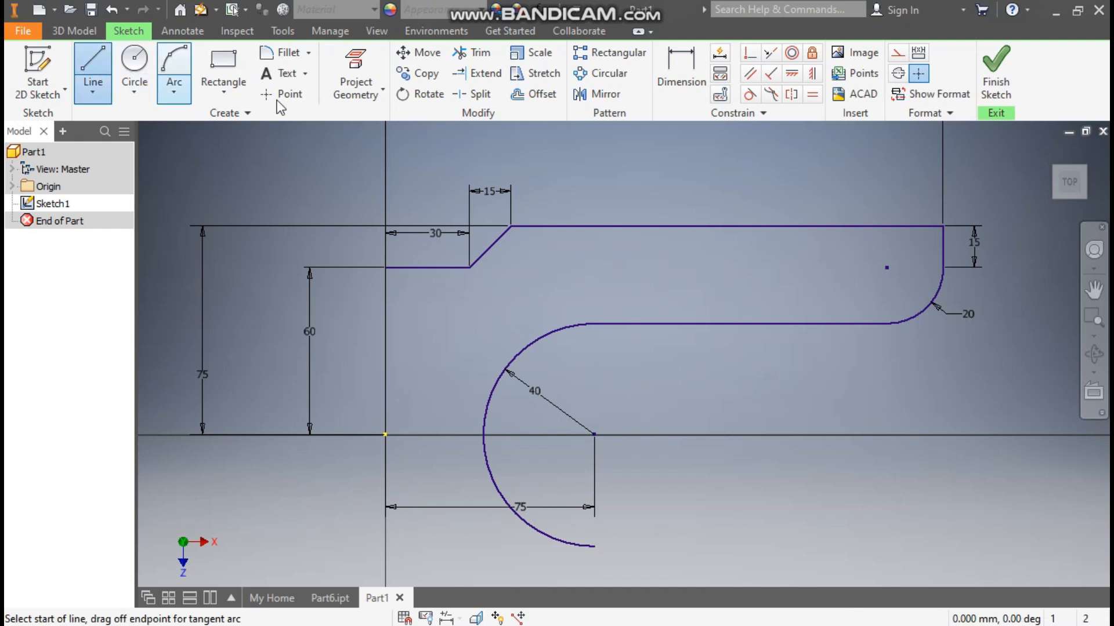
{"action": "left_click", "coordinate": [385, 434]}
{"action": "left_click", "coordinate": [385, 434]}
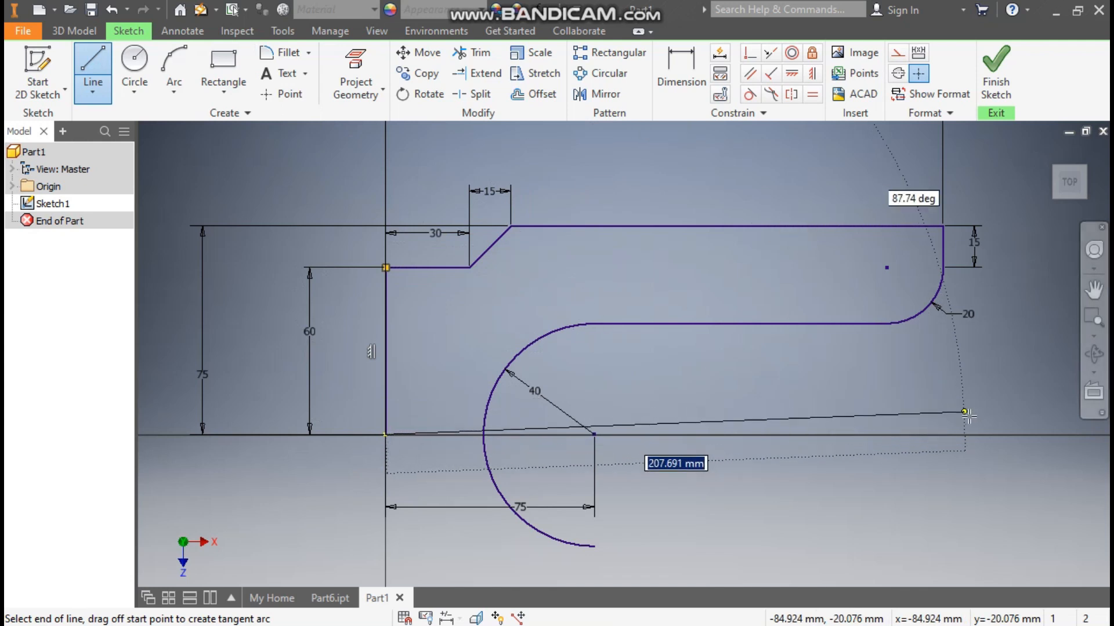
{"action": "left_click", "coordinate": [971, 434]}
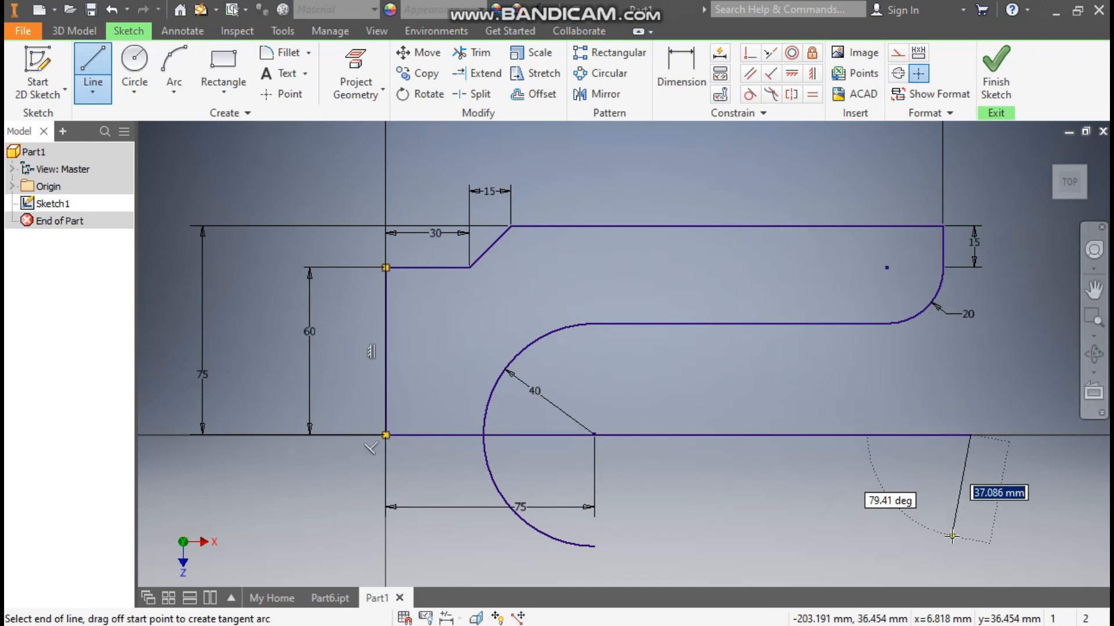
{"action": "key", "text": "Escape"}
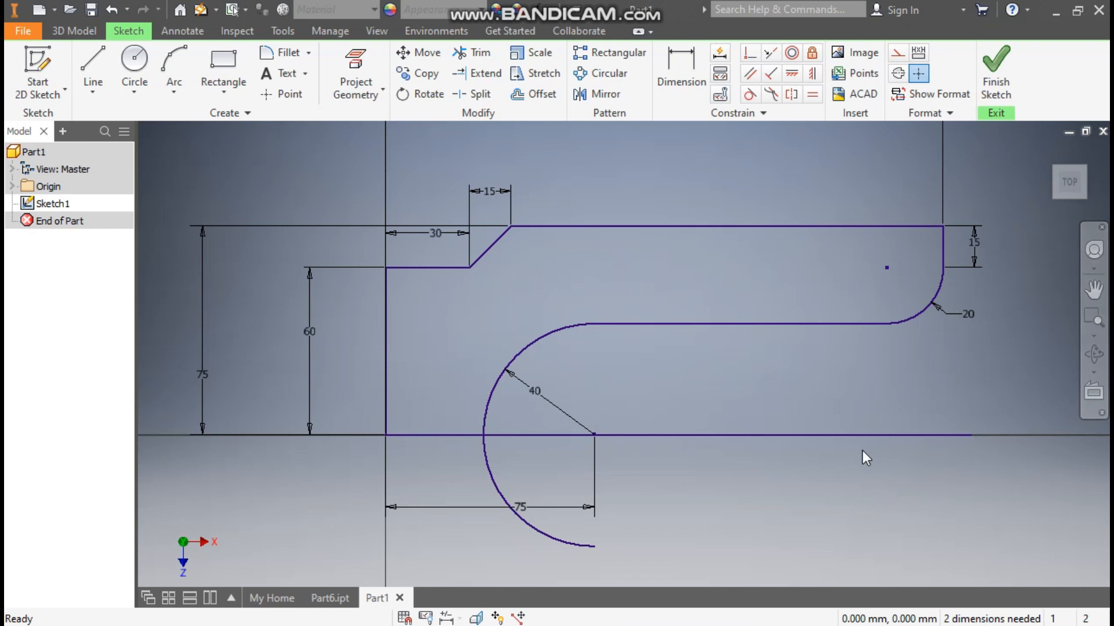
Step: Convert the horizontal line starting at the origin to construction geometry
{"action": "left_click", "coordinate": [853, 436]}
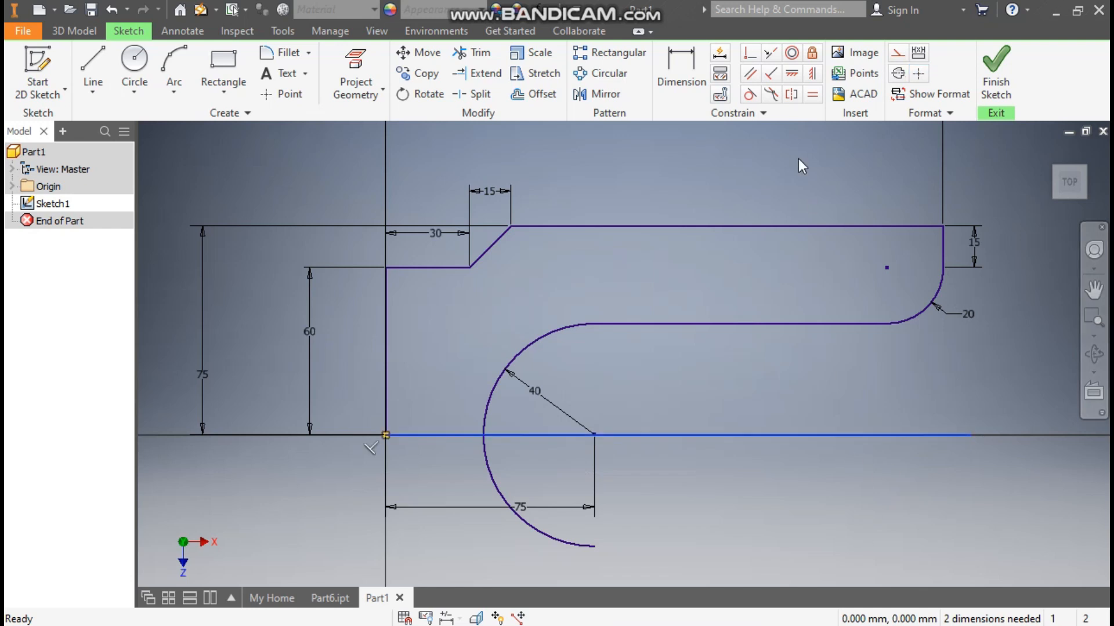
{"action": "left_click", "coordinate": [897, 53]}
{"action": "scroll", "coordinate": [627, 278], "scroll_direction": "up", "scroll_amount": 2}
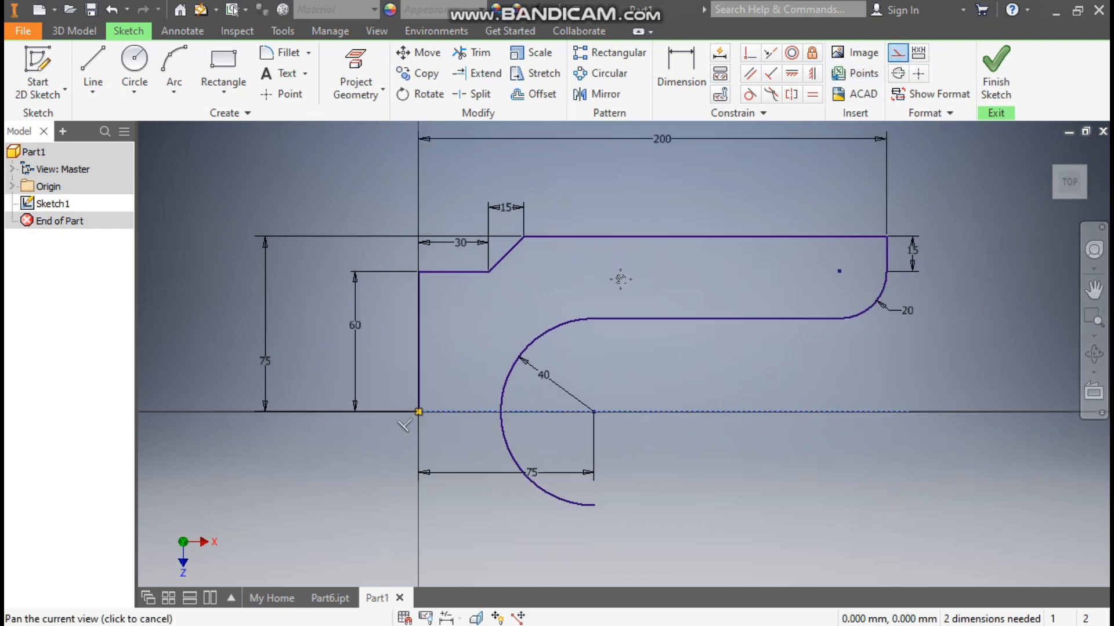
Step: Mirror the upper half of the profile, except the 40 mm arc, about the horizontal construction line
{"action": "left_click", "coordinate": [600, 96]}
{"action": "left_click_drag", "start_coordinate": [853, 218], "coordinate": [403, 301]}
{"action": "left_click", "coordinate": [707, 316]}
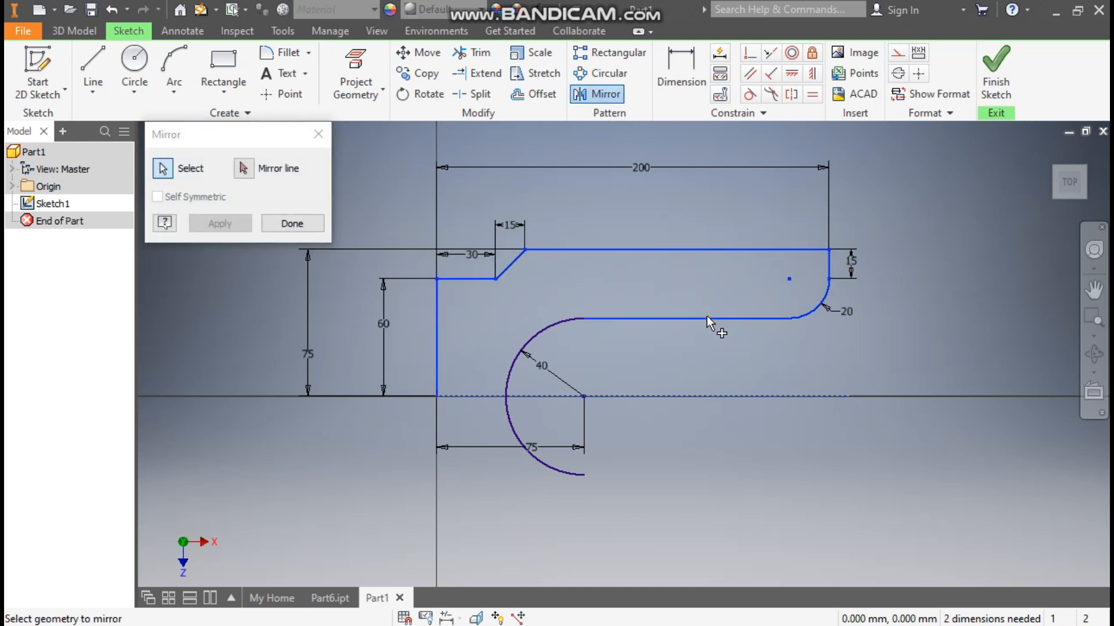
{"action": "left_click", "coordinate": [243, 168]}
{"action": "left_click", "coordinate": [657, 394]}
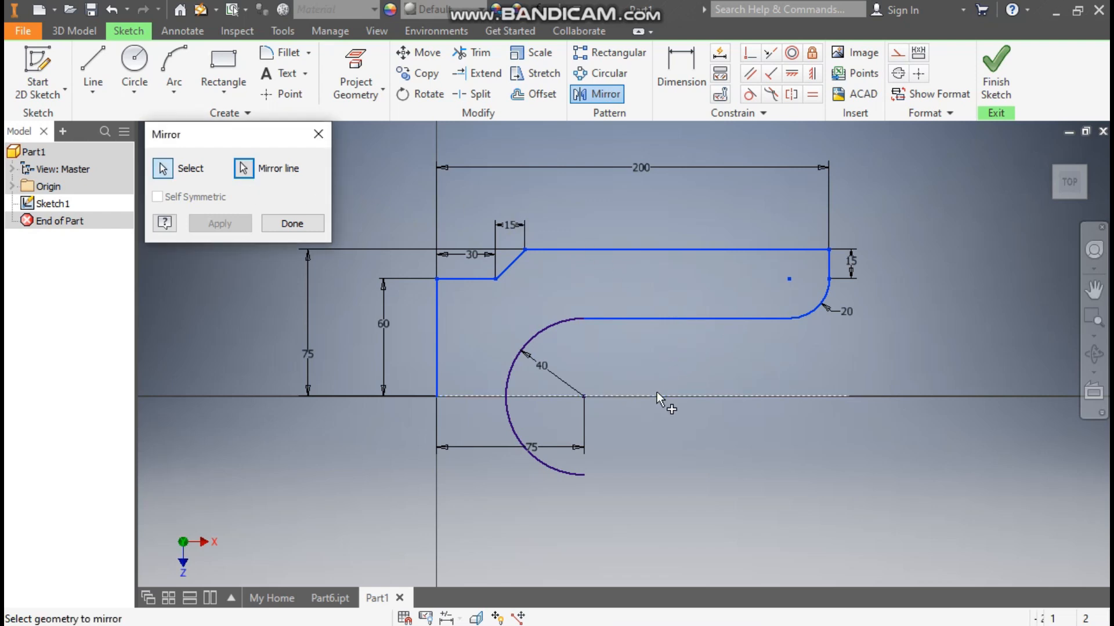
{"action": "left_click", "coordinate": [235, 223]}
{"action": "left_click", "coordinate": [292, 224]}
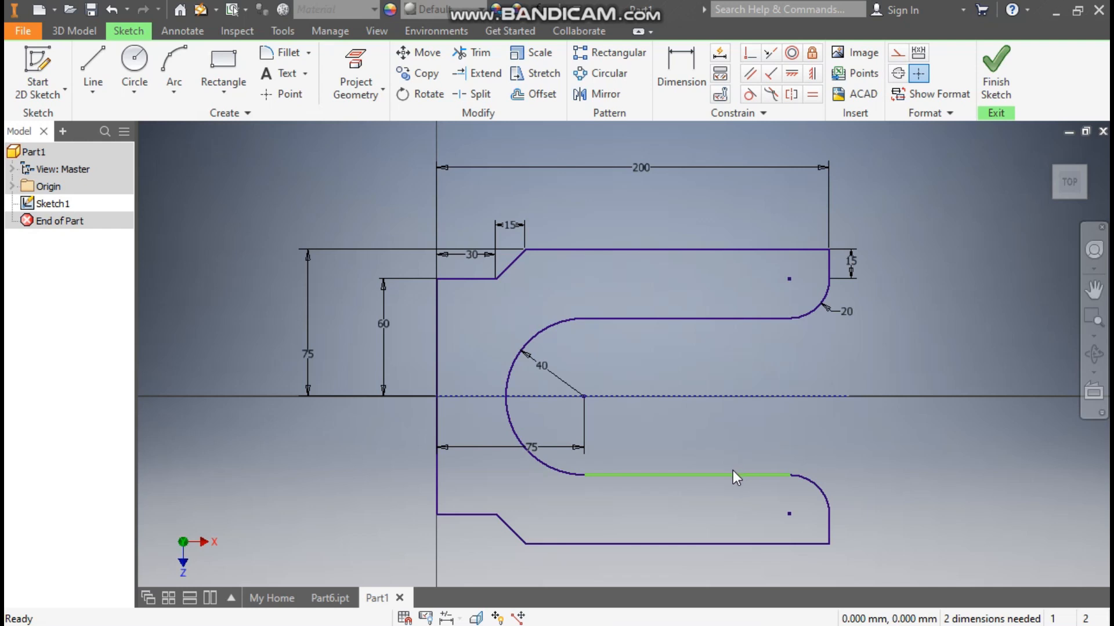
Step: Join the mirrored inner line's end to the 40 mm arc's lower end and constrain that line to be horizontal
{"action": "left_click_drag", "start_coordinate": [715, 475], "coordinate": [822, 438]}
{"action": "left_click_drag", "start_coordinate": [587, 476], "coordinate": [618, 470]}
{"action": "left_click", "coordinate": [649, 471]}
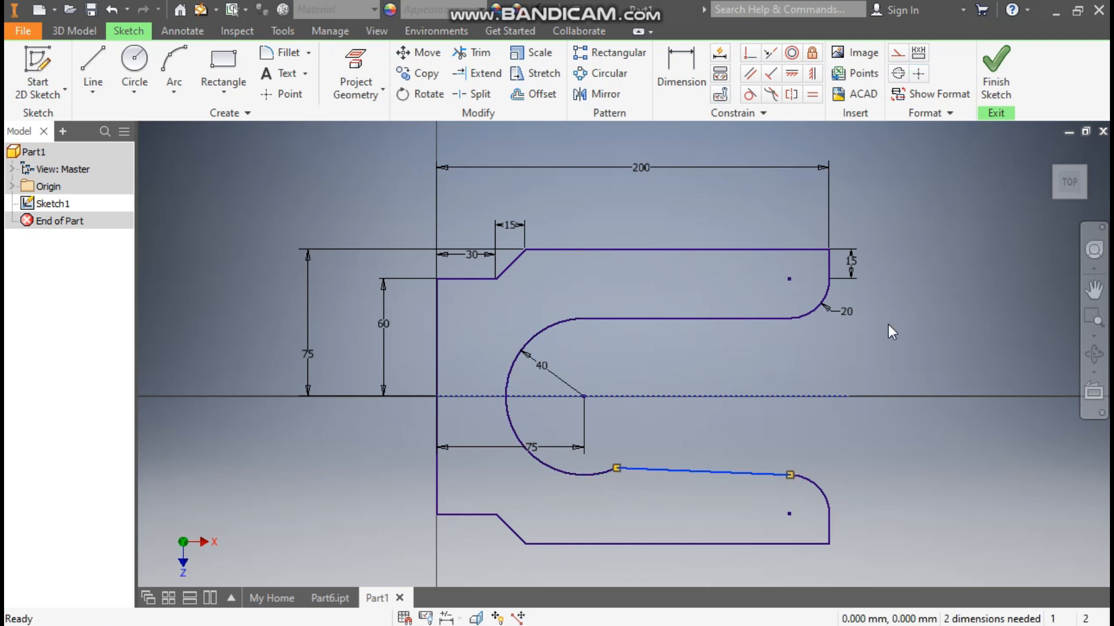
{"action": "left_click", "coordinate": [792, 73]}
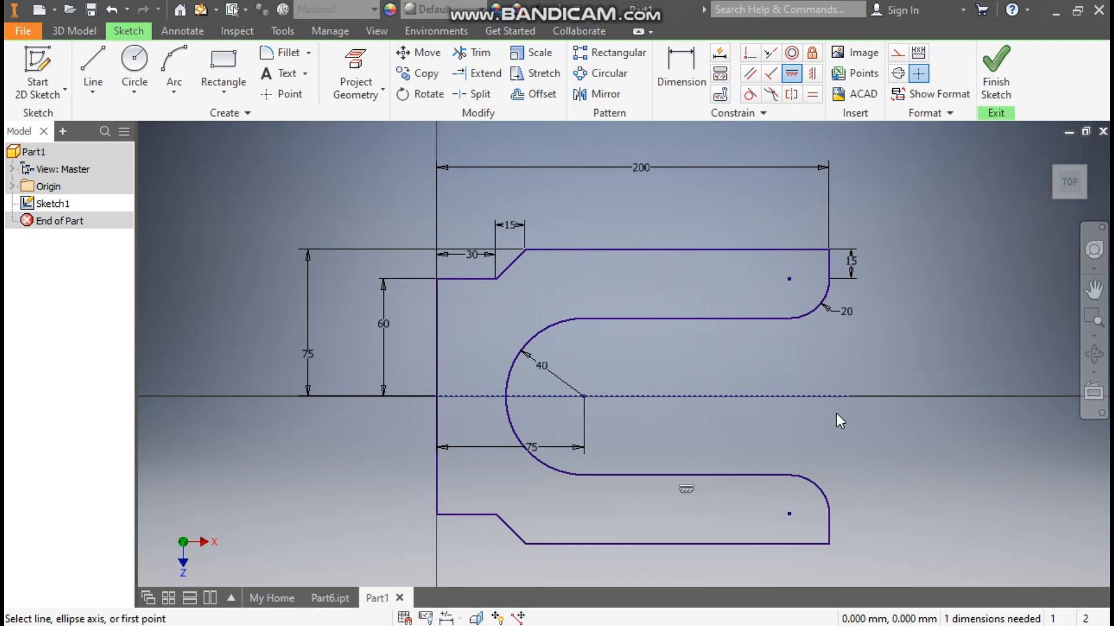
{"action": "key", "text": "Escape"}
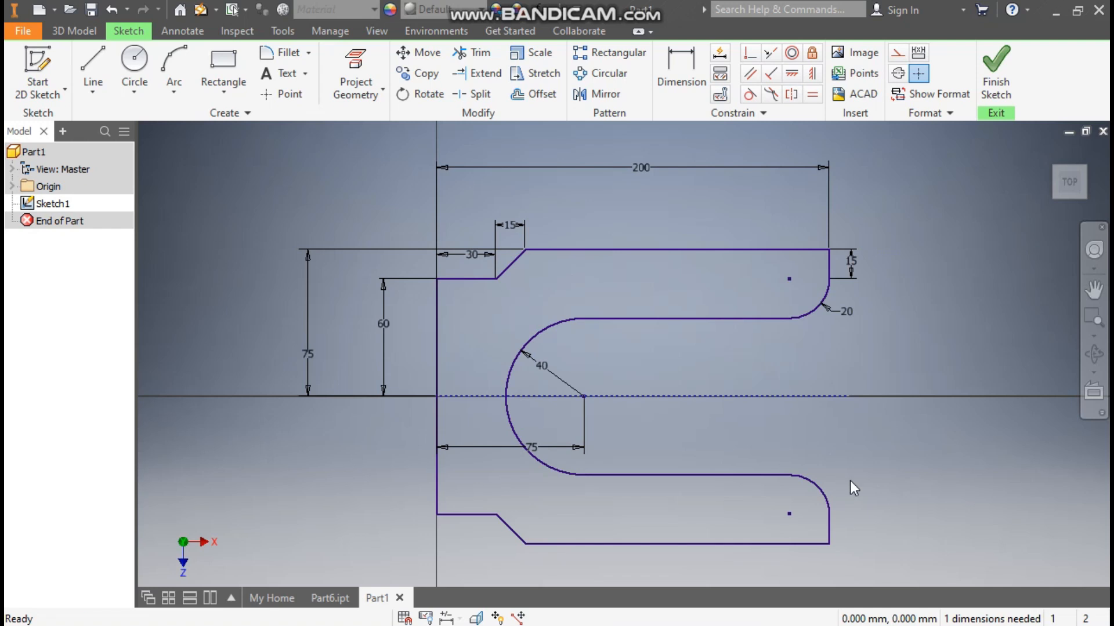
Step: Finish the sketch and extrude the closed U-shaped profile 40 mm as a solid
{"action": "left_click", "coordinate": [996, 67]}
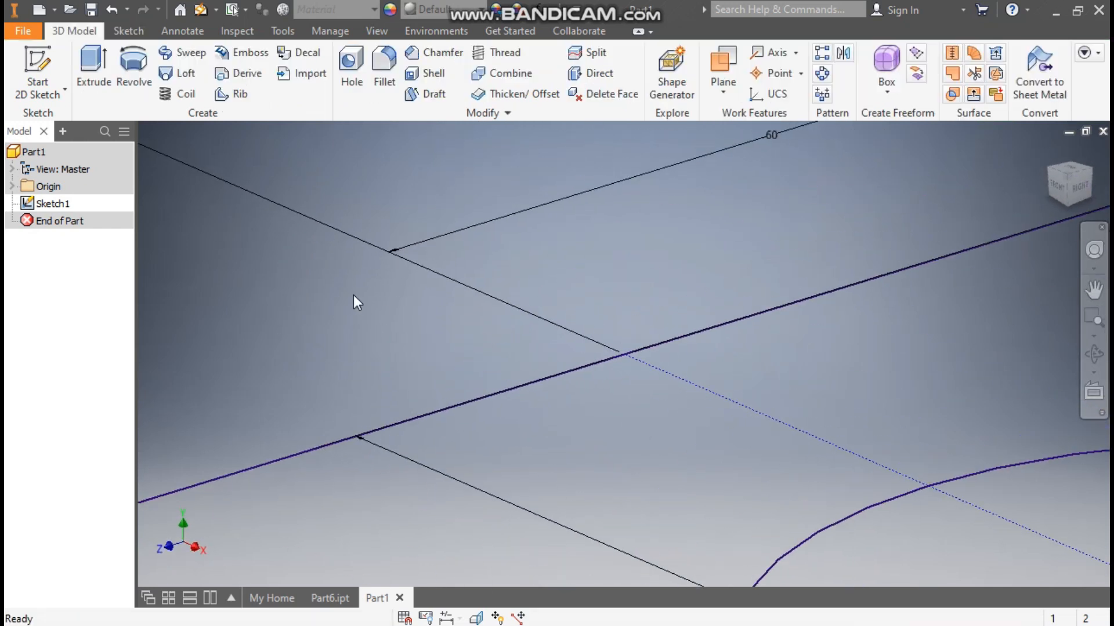
{"action": "left_click", "coordinate": [76, 86]}
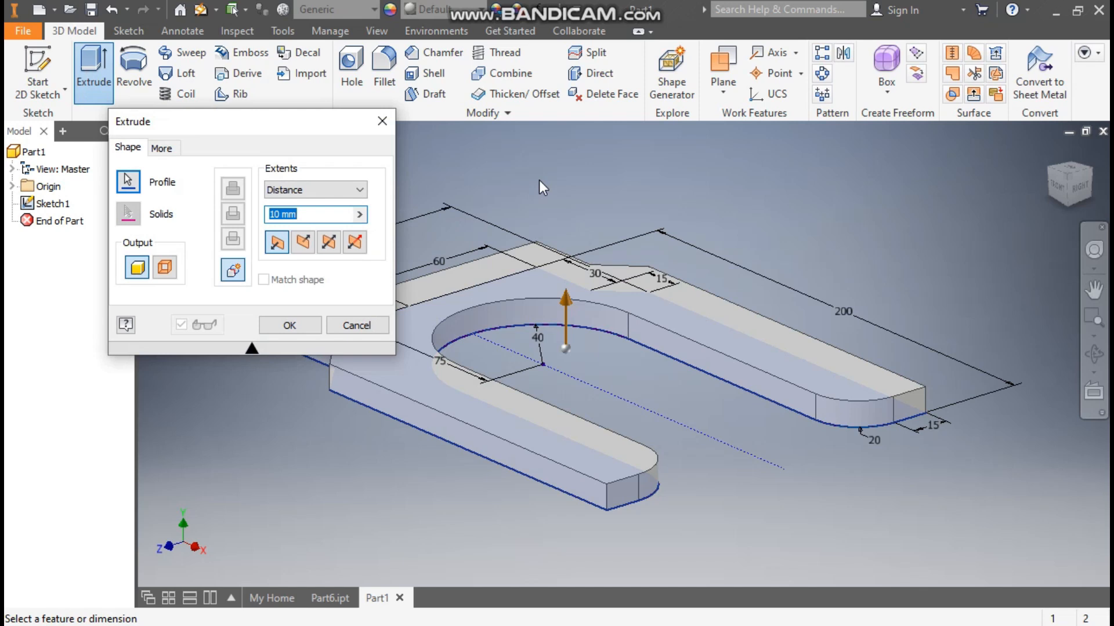
{"action": "type", "text": "40"}
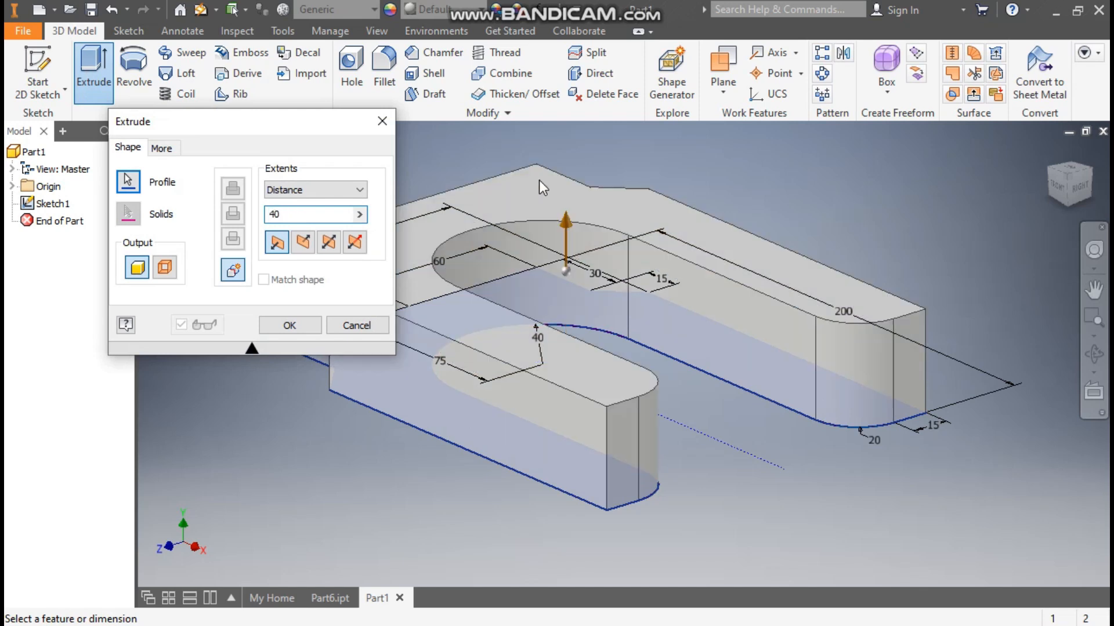
{"action": "left_click", "coordinate": [303, 327]}
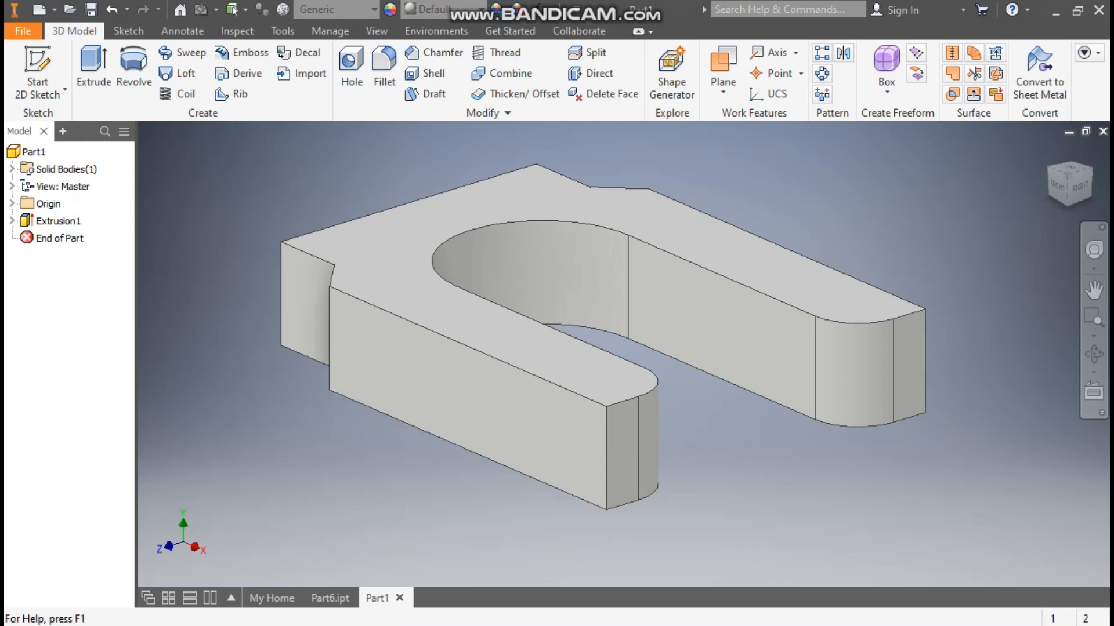
Step: Switch to the Part6.ipt document to view the finished reference model
{"action": "left_click", "coordinate": [327, 598]}
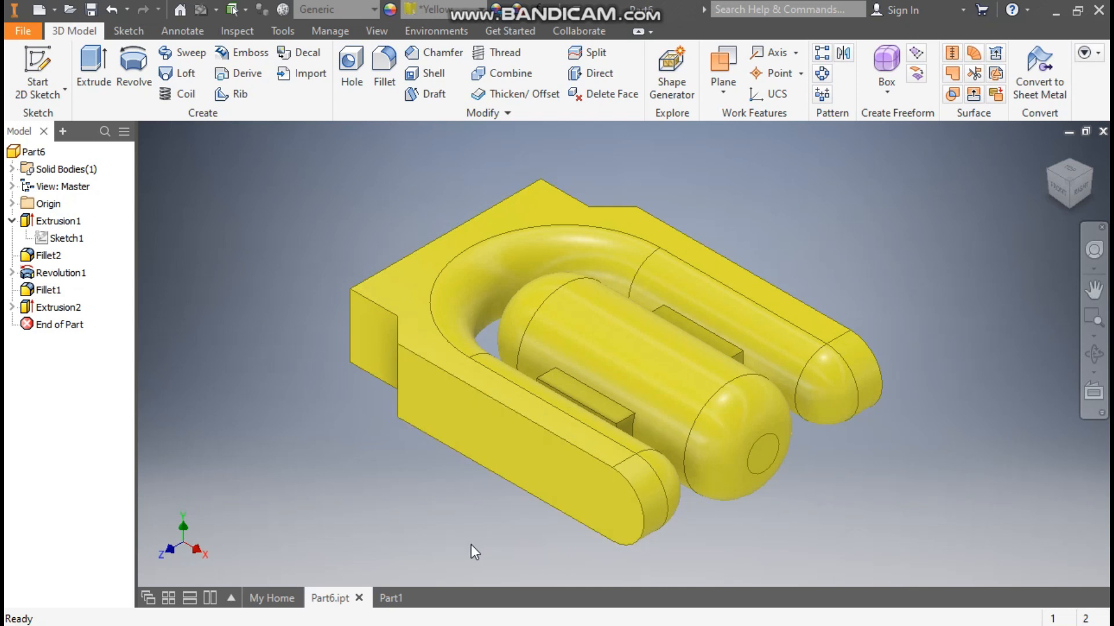
Step: Return to Part1 and apply a full round fillet across the fork's top face, inner arm faces and bottom face
{"action": "left_click", "coordinate": [406, 598]}
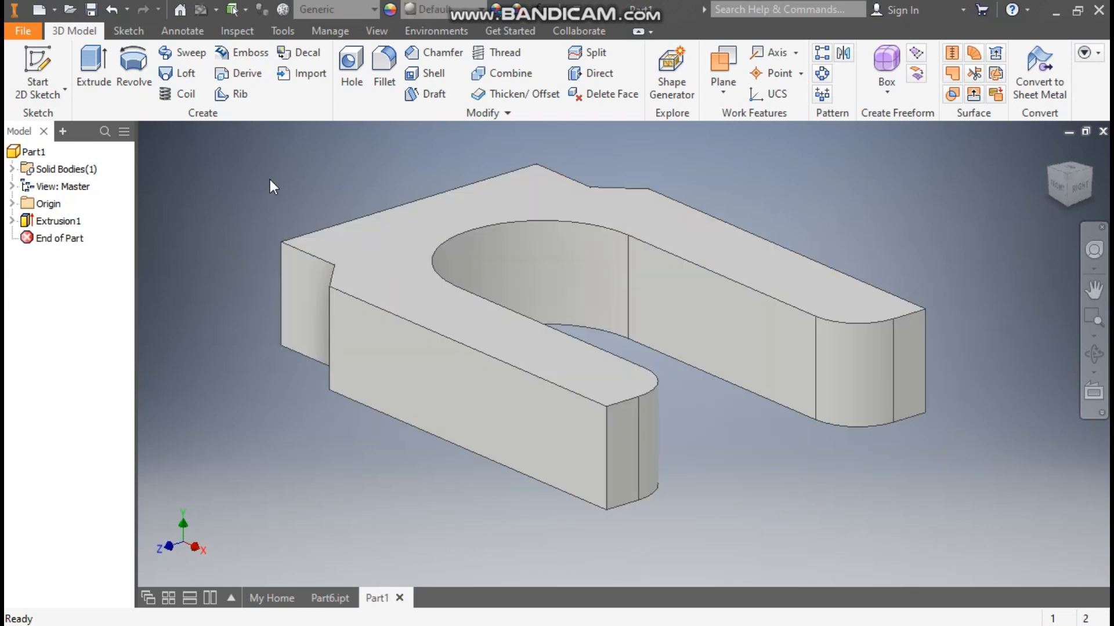
{"action": "left_click", "coordinate": [383, 64]}
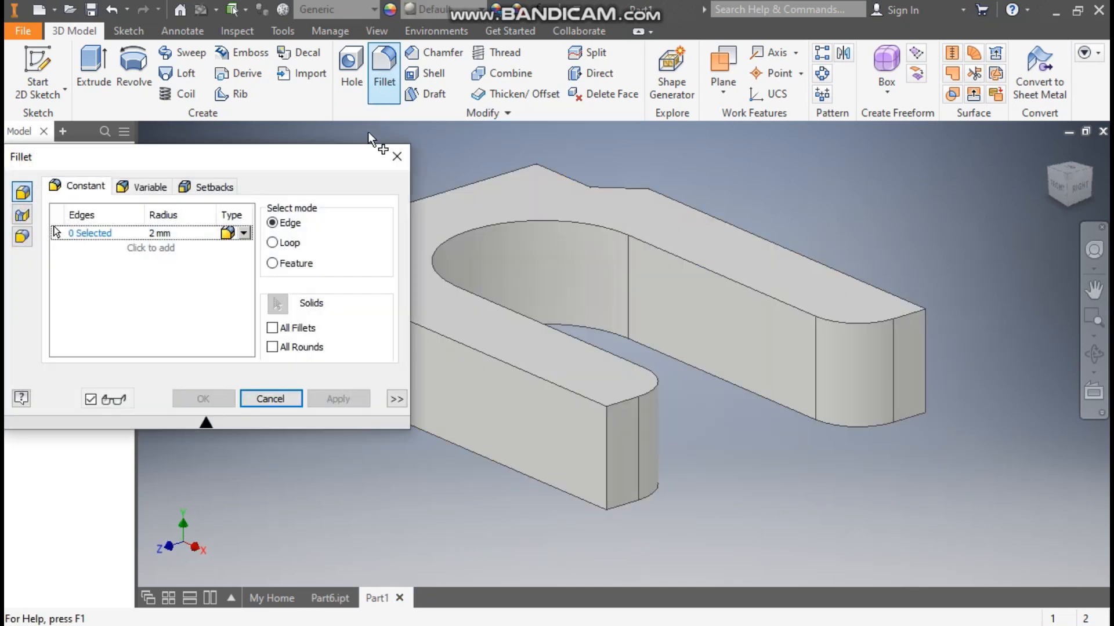
{"action": "left_click", "coordinate": [22, 237]}
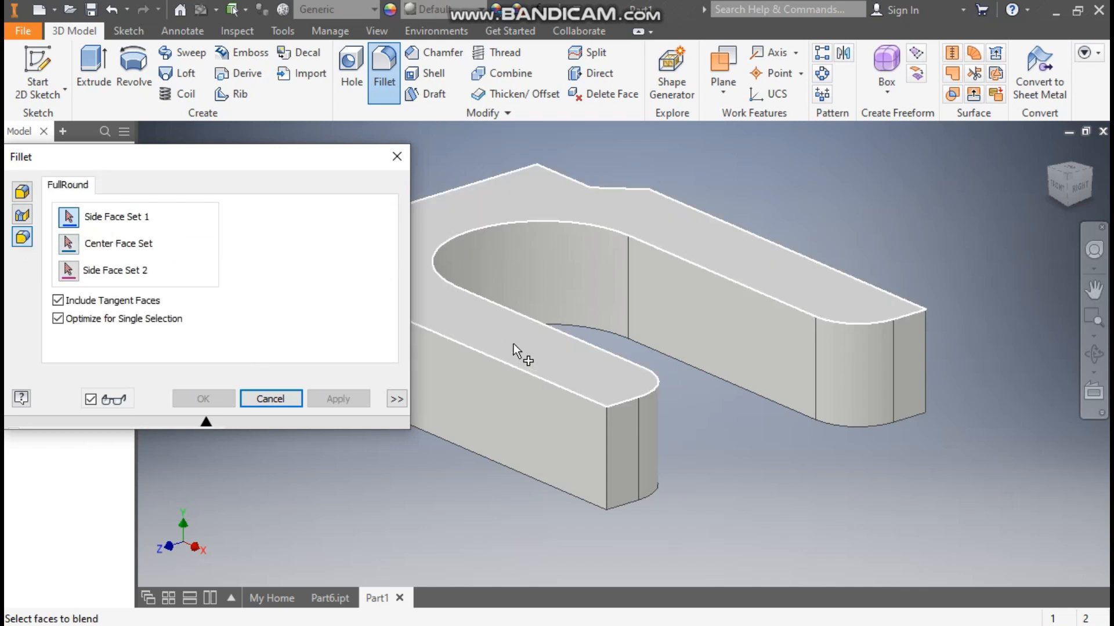
{"action": "left_click", "coordinate": [541, 353]}
{"action": "left_click", "coordinate": [626, 423]}
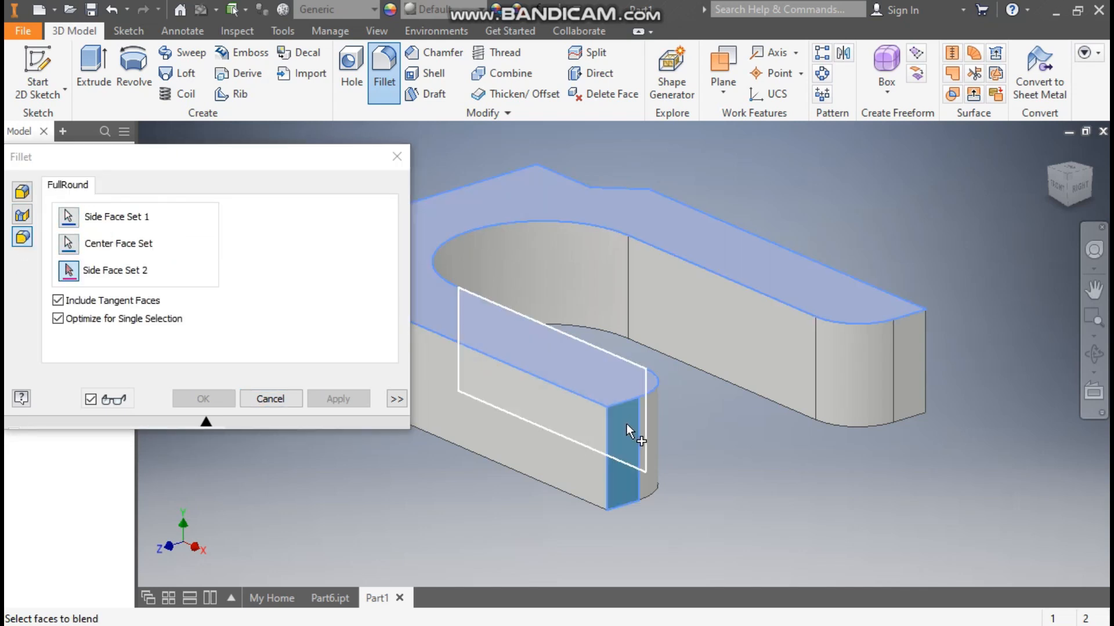
{"action": "left_click", "coordinate": [1073, 202]}
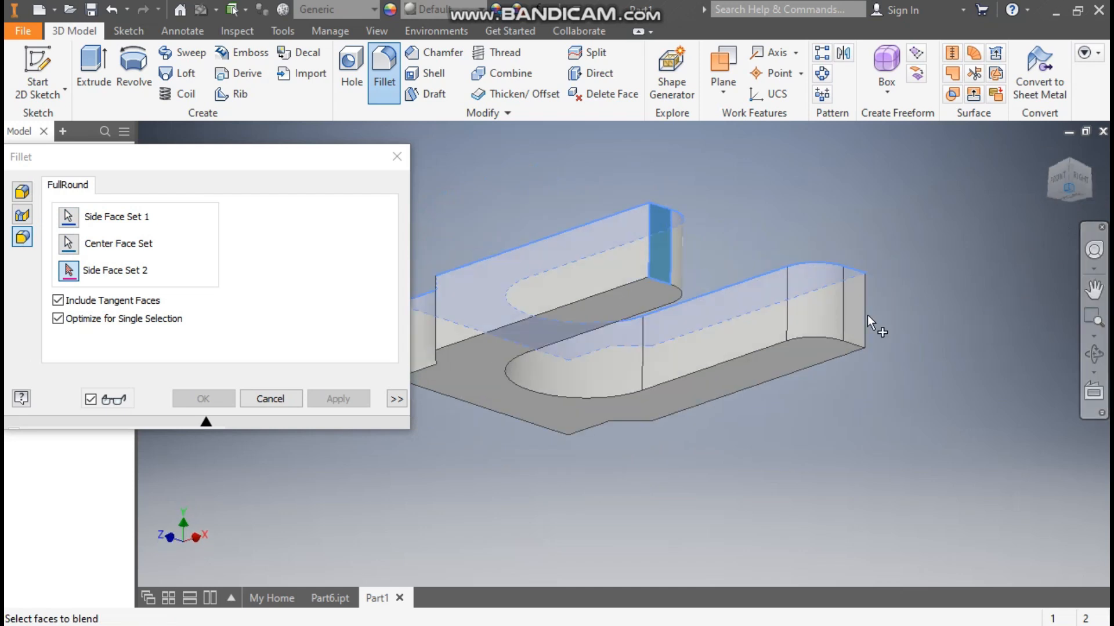
{"action": "left_click", "coordinate": [635, 287]}
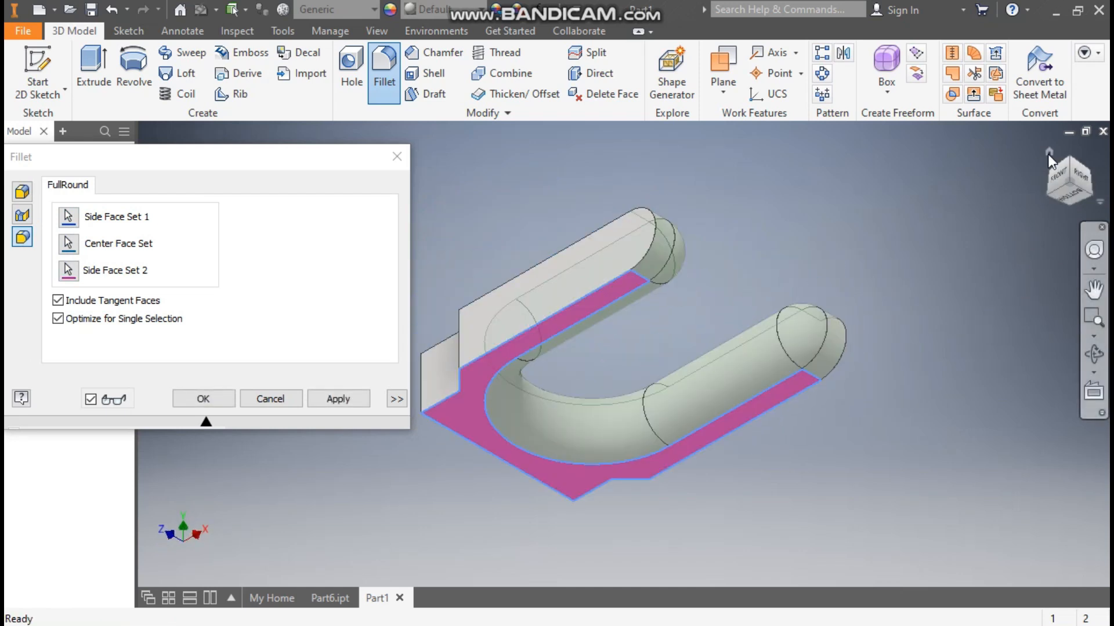
{"action": "left_click", "coordinate": [1047, 153]}
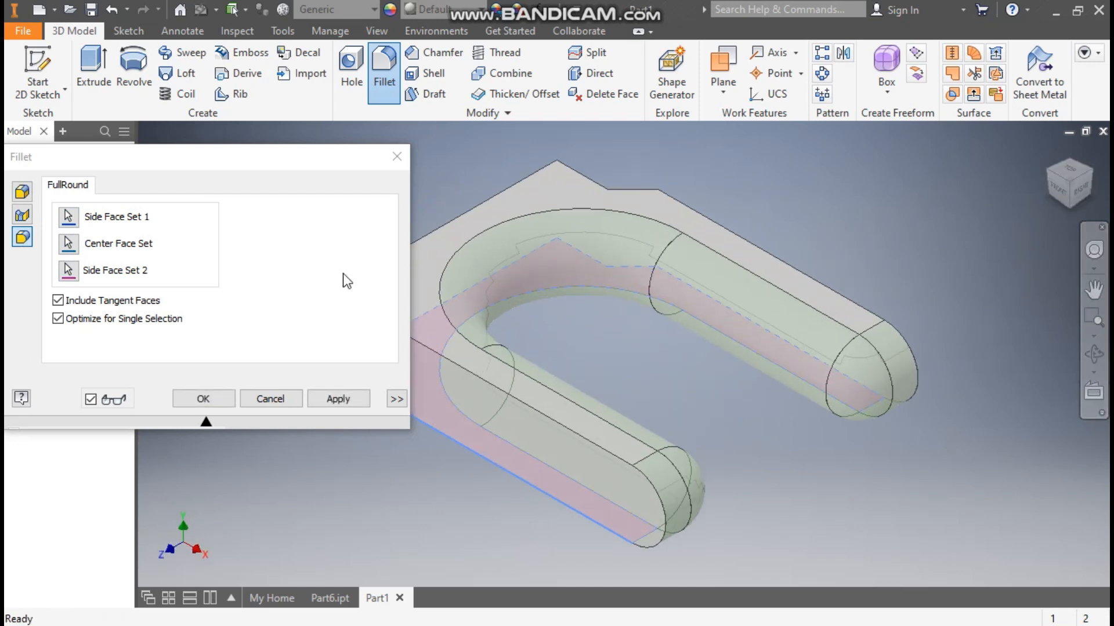
{"action": "left_click", "coordinate": [210, 399]}
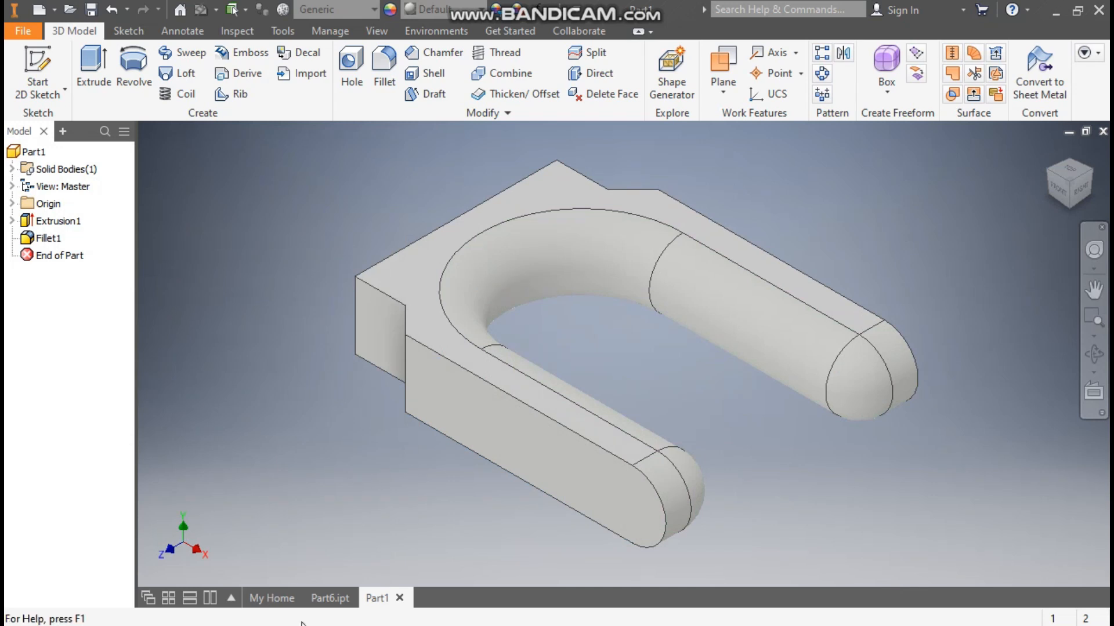
Step: Check the capsule in the Part6.ipt reference, then create an empty sketch on Part1's XZ plane and finish it
{"action": "left_click", "coordinate": [329, 598]}
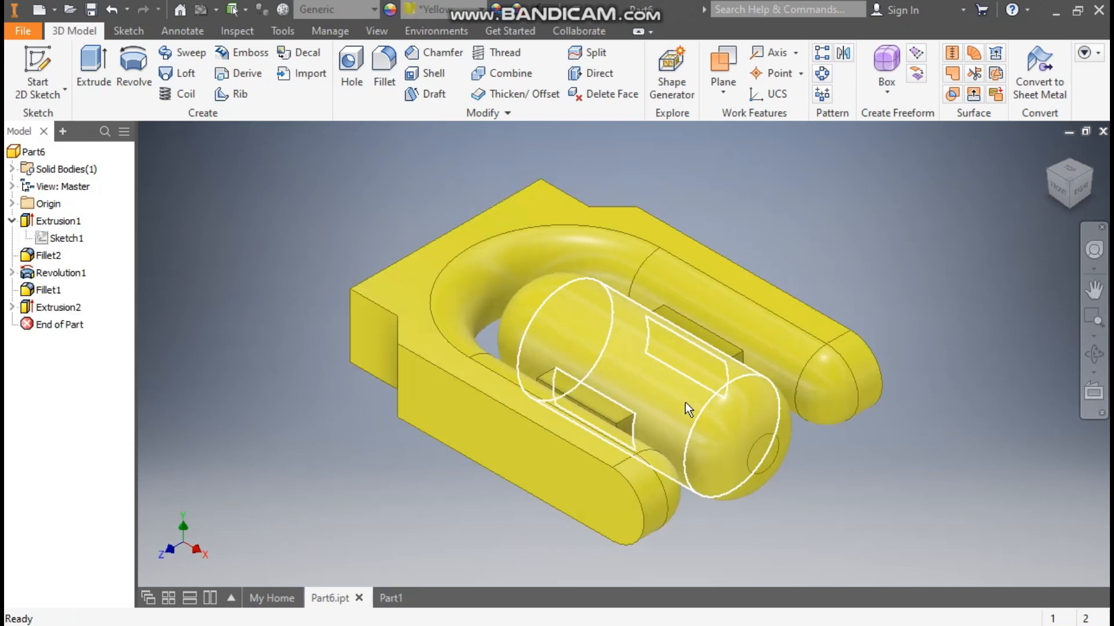
{"action": "left_click", "coordinate": [391, 597]}
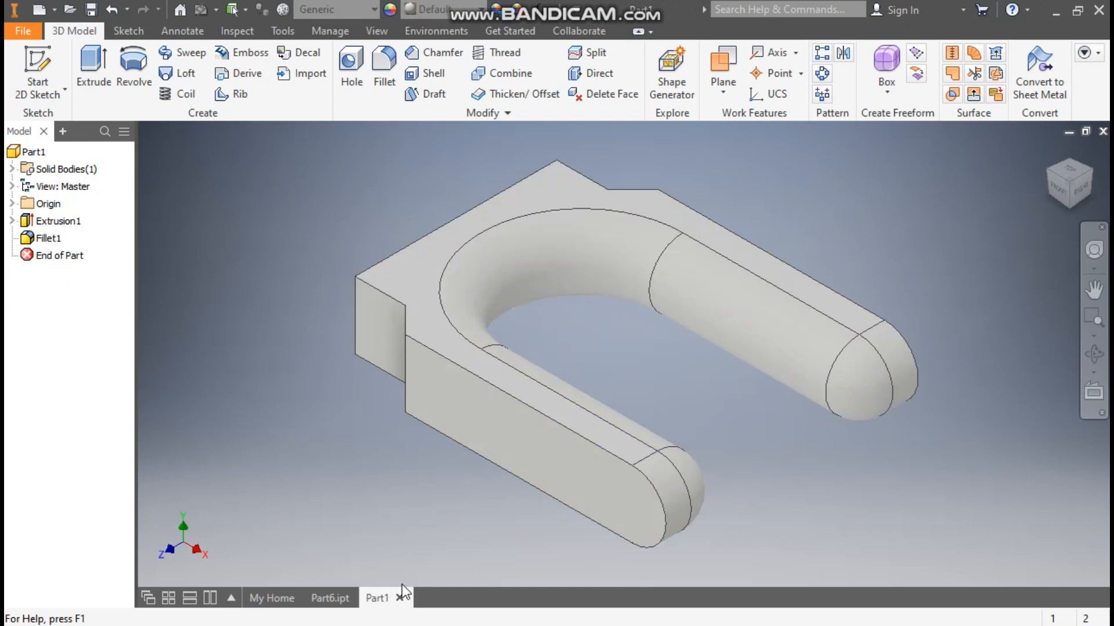
{"action": "left_click", "coordinate": [11, 203]}
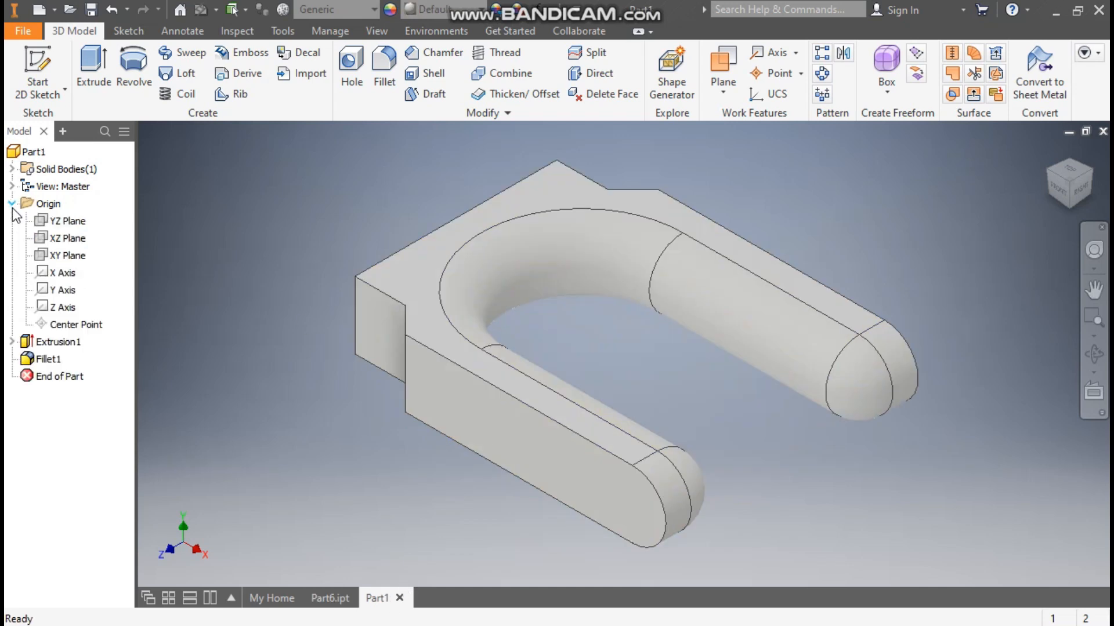
{"action": "left_click", "coordinate": [64, 238]}
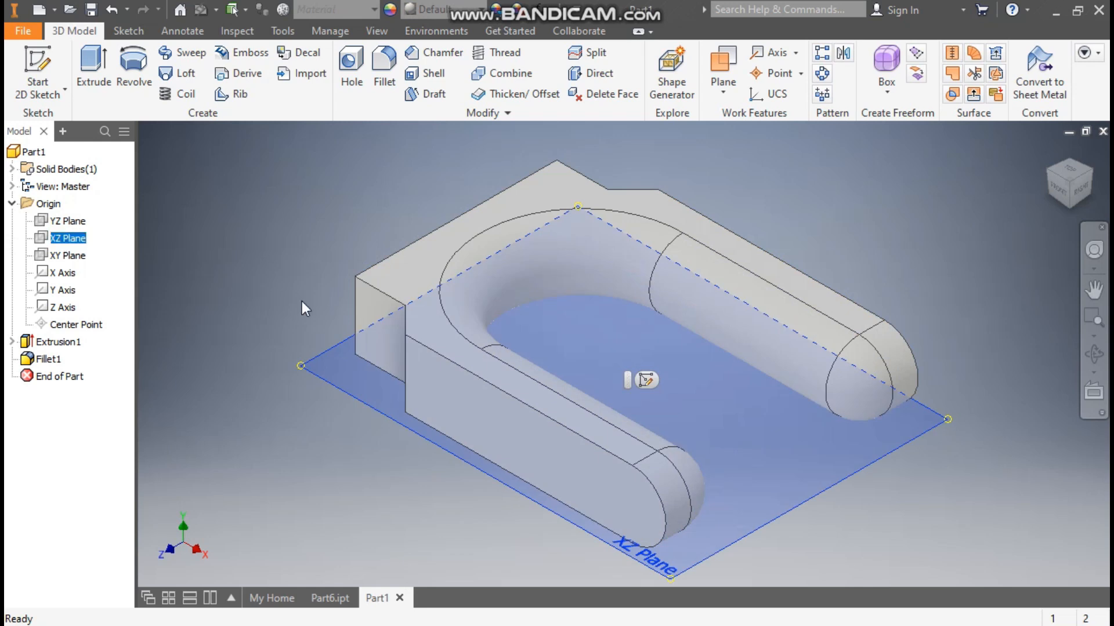
{"action": "left_click", "coordinate": [646, 380]}
{"action": "middle_click_drag", "start_coordinate": [821, 392], "coordinate": [454, 394]}
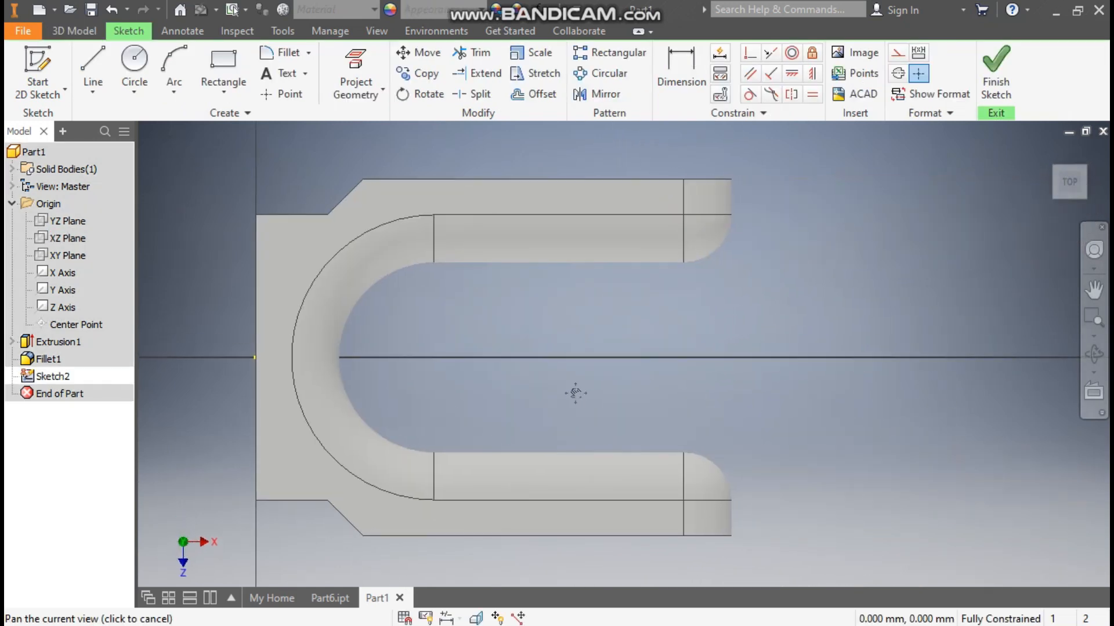
{"action": "left_click", "coordinate": [995, 71]}
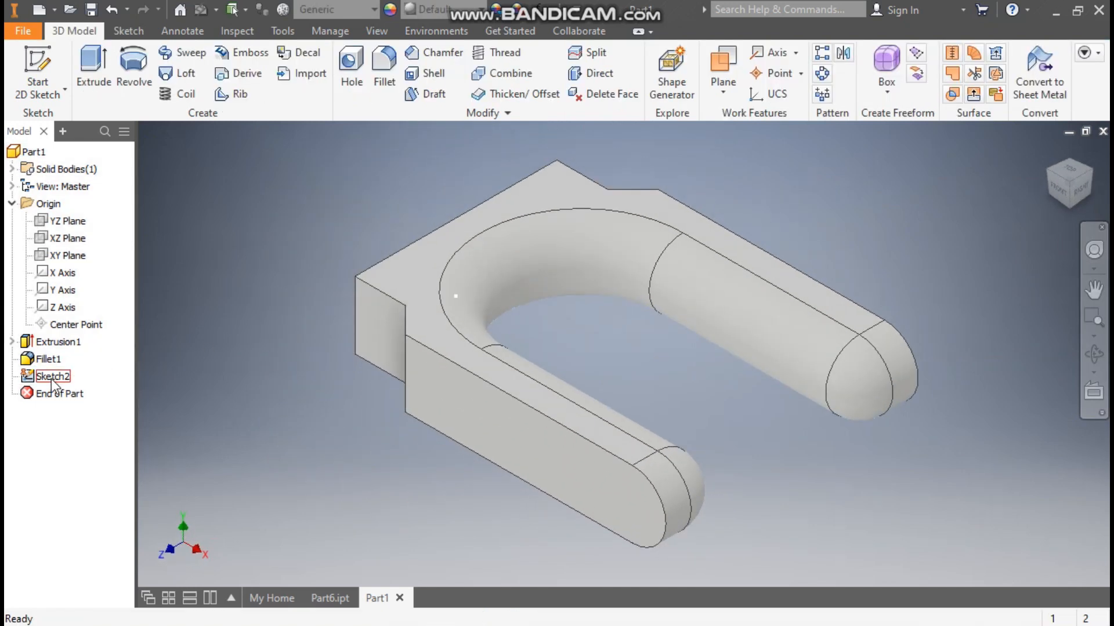
Step: Inspect where the XY and XZ origin planes lie relative to the fork's thickness
{"action": "left_click", "coordinate": [67, 255]}
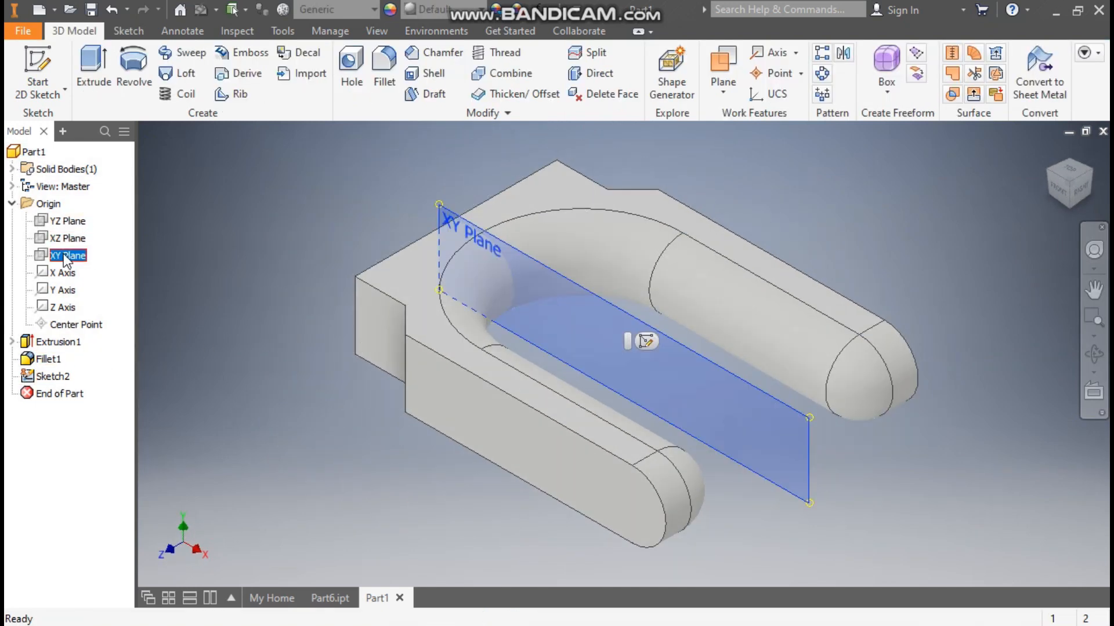
{"action": "left_click", "coordinate": [66, 239]}
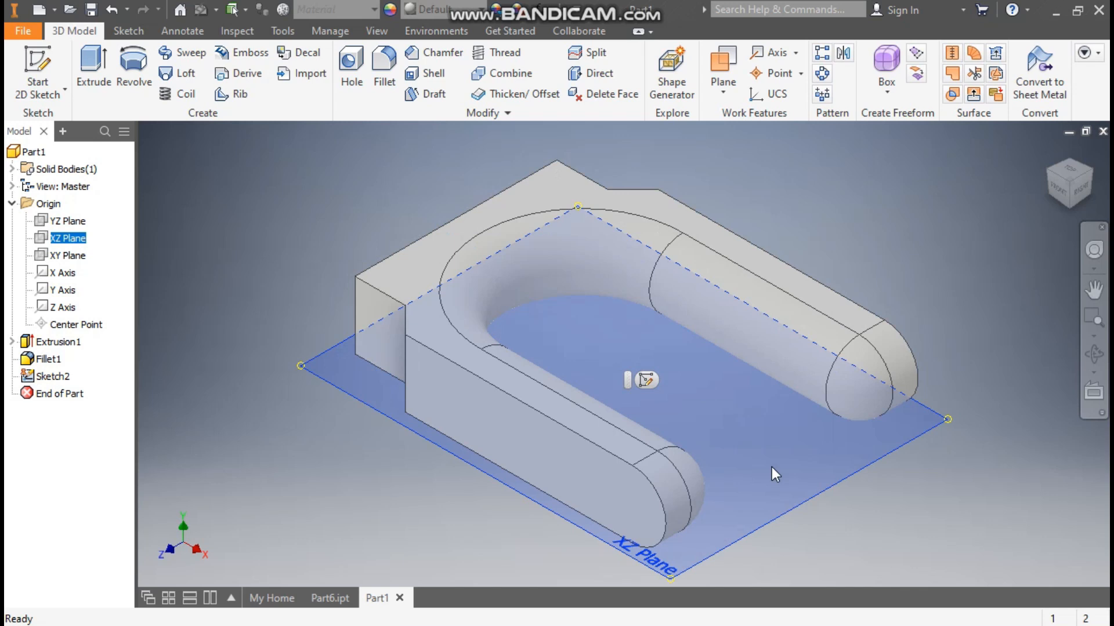
{"action": "mouse_move", "coordinate": [791, 491]}
{"action": "middle_mouse_down", "text": "shift"}
{"action": "mouse_move", "coordinate": [801, 462]}
{"action": "mouse_move", "coordinate": [795, 491]}
{"action": "middle_mouse_up", "text": "shift"}
{"action": "left_click", "coordinate": [272, 227]}
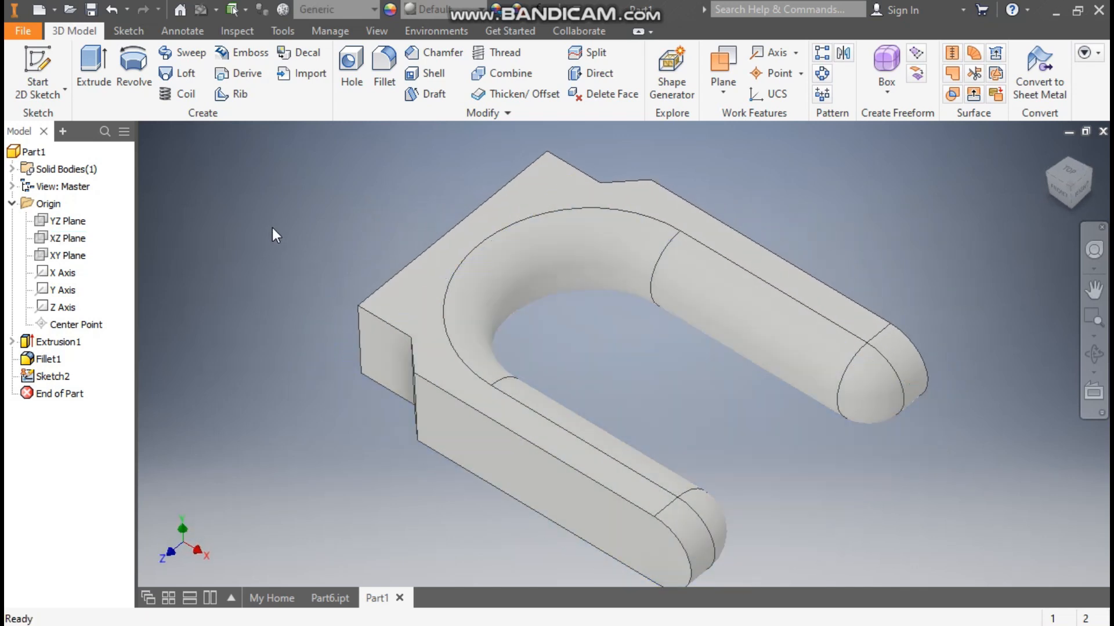
Step: Edit the fork's base extrusion so its 40 mm distance extends symmetrically on both sides of the sketch plane
{"action": "left_click", "coordinate": [63, 343]}
{"action": "double_click", "coordinate": [64, 343]}
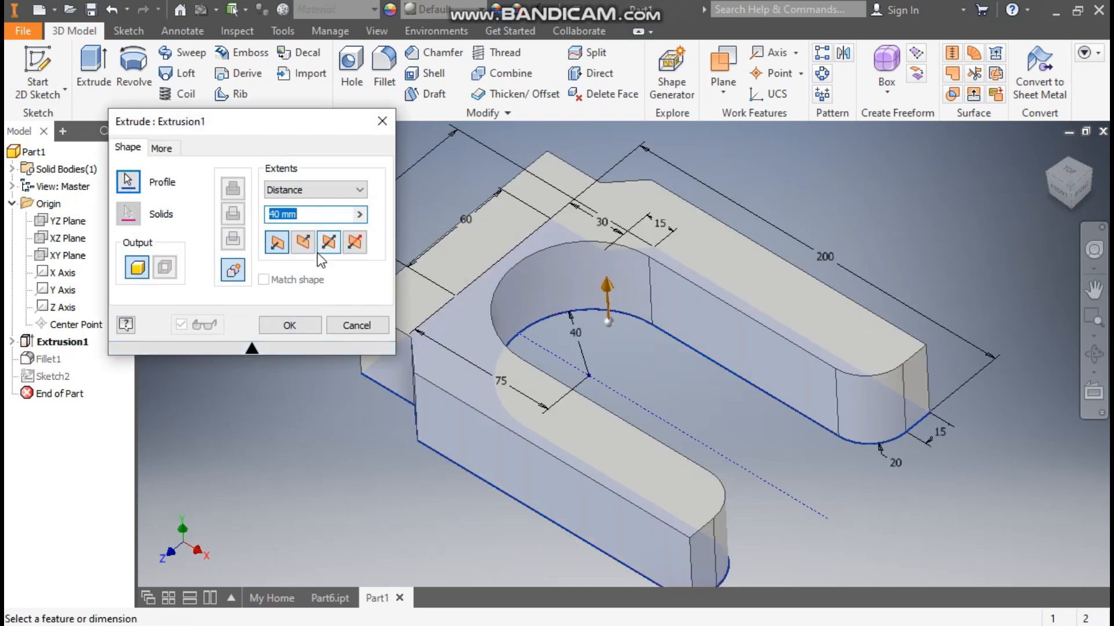
{"action": "left_click", "coordinate": [328, 243]}
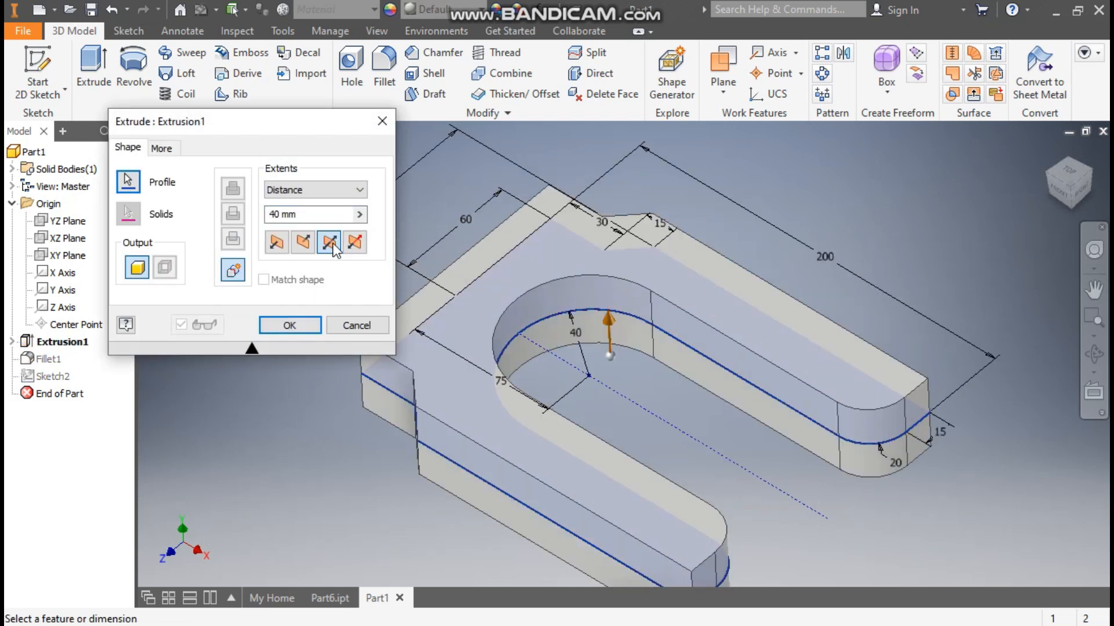
{"action": "left_click", "coordinate": [1048, 153]}
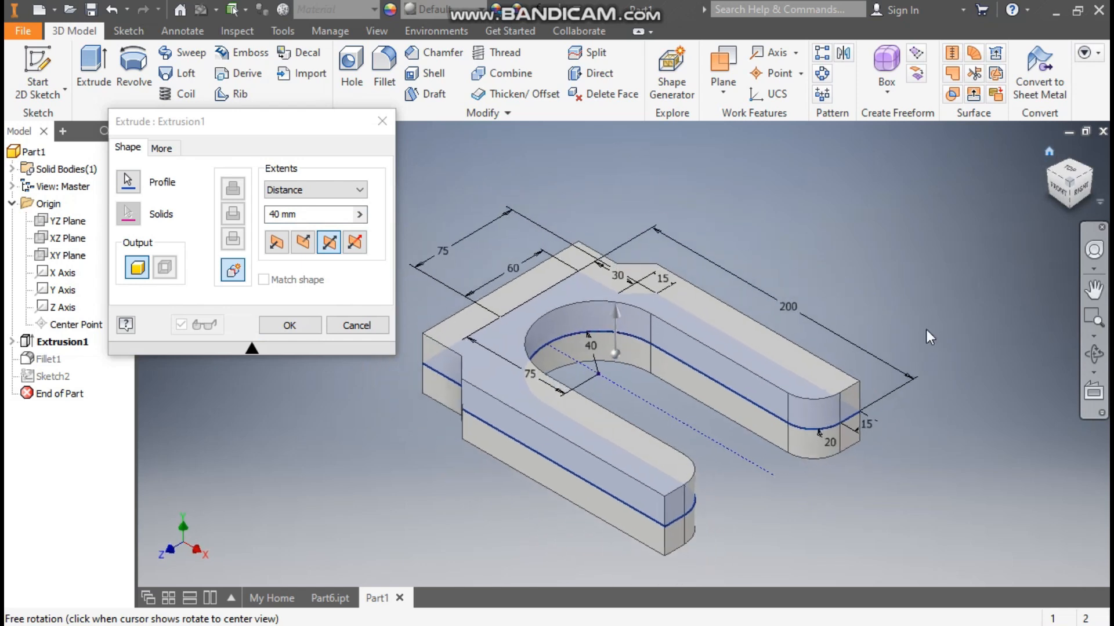
{"action": "middle_click_drag", "start_coordinate": [761, 529], "coordinate": [729, 440]}
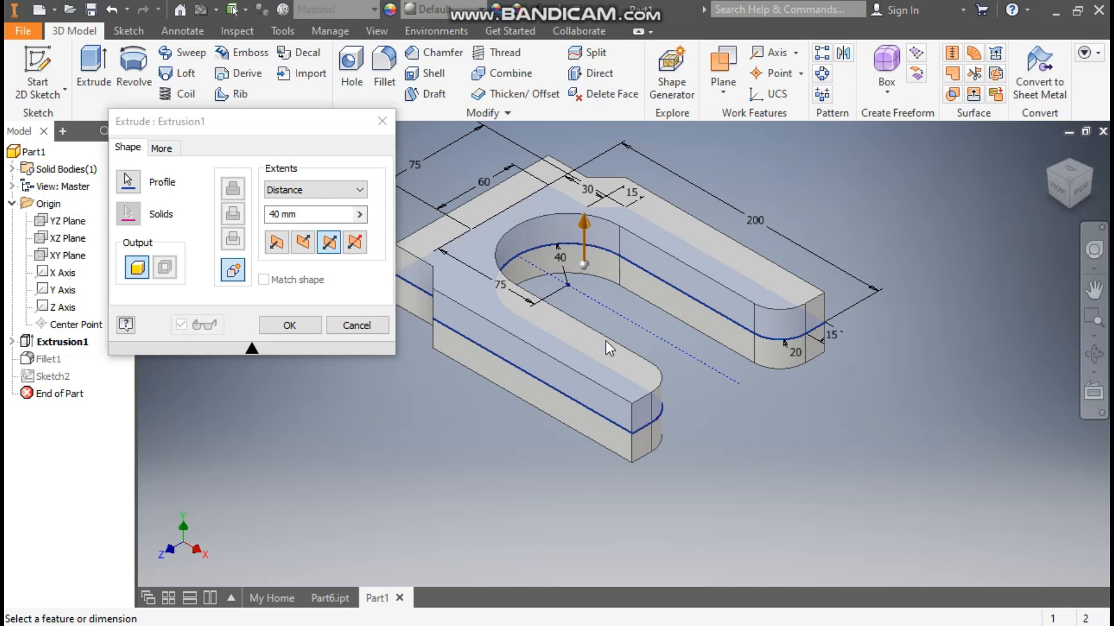
{"action": "left_click", "coordinate": [290, 326]}
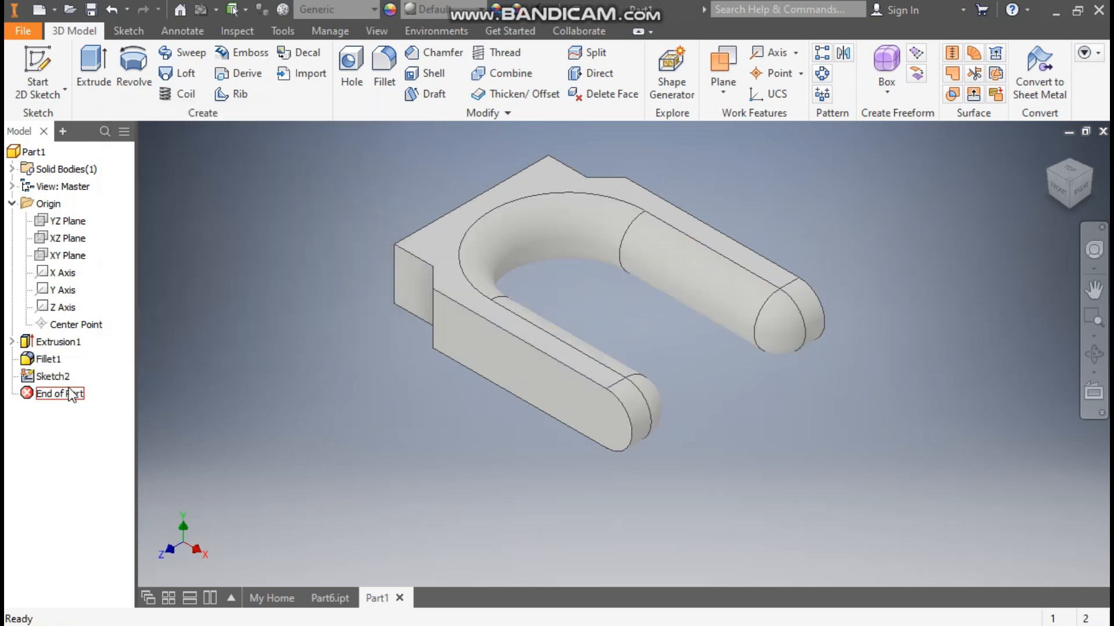
Step: Examine the XZ plane's position relative to the symmetric fork body at the rounded arm end
{"action": "left_click", "coordinate": [71, 239]}
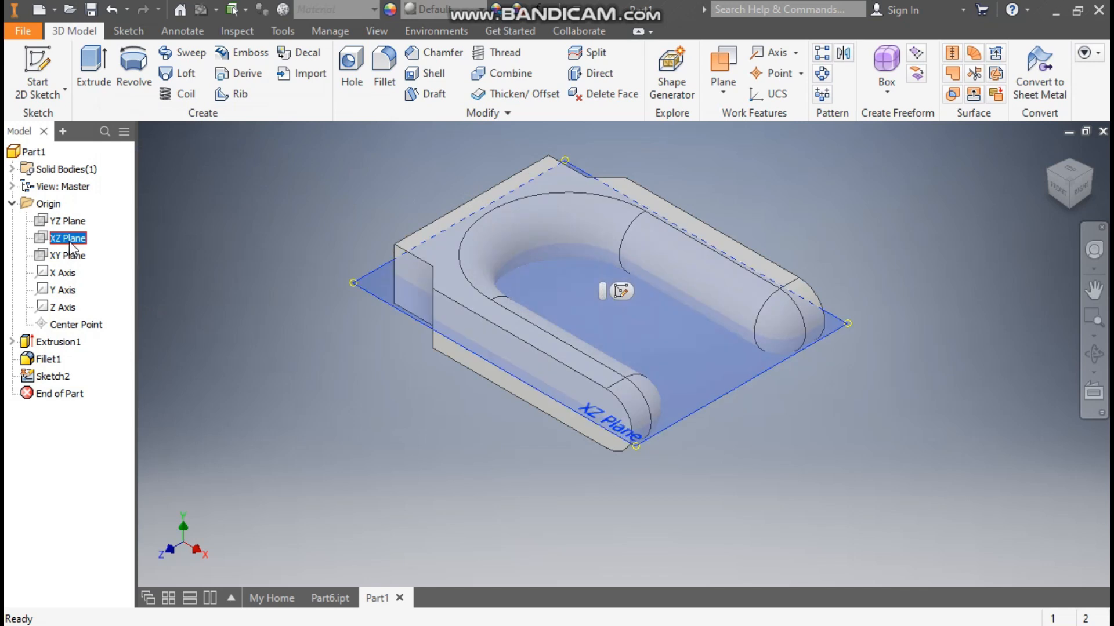
{"action": "scroll", "coordinate": [615, 464], "scroll_direction": "up", "scroll_amount": 3}
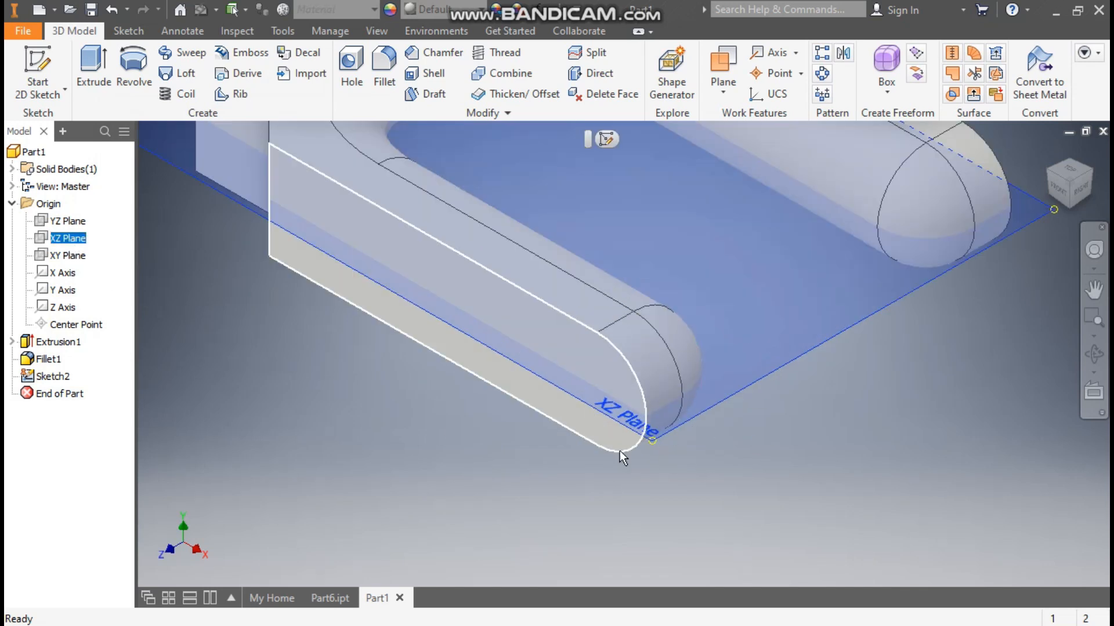
{"action": "scroll", "coordinate": [669, 507], "scroll_direction": "down", "scroll_amount": 3}
{"action": "left_click", "coordinate": [383, 454]}
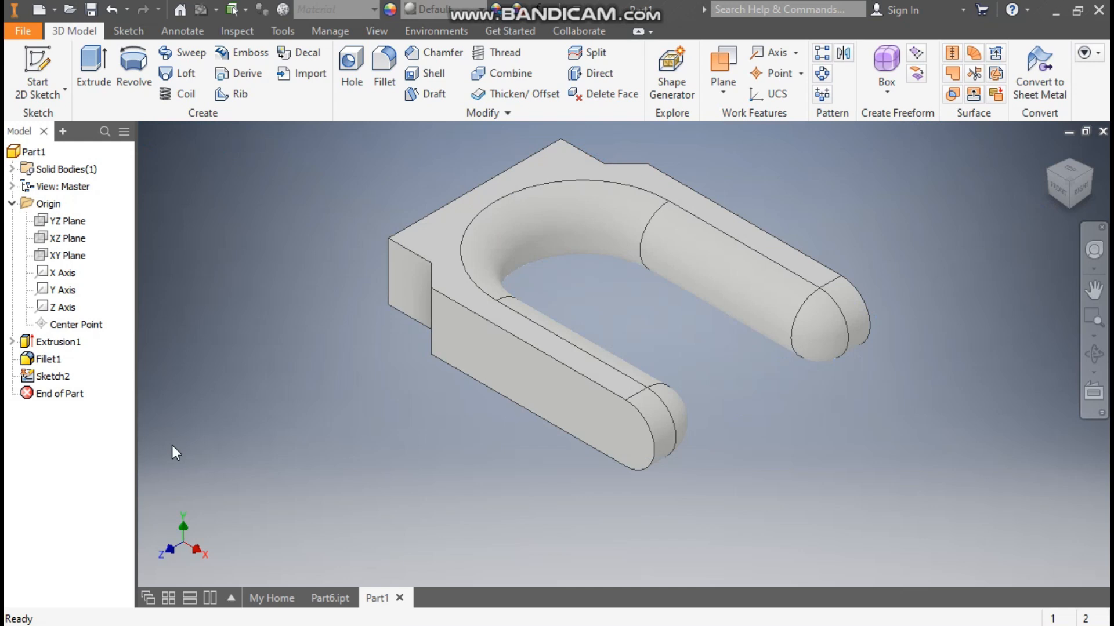
Step: Reopen Sketch2 and draw a horizontal line about 151 mm long on the fork's centreline, a short perpendicular line and a parallel upper line
{"action": "double_click", "coordinate": [52, 377]}
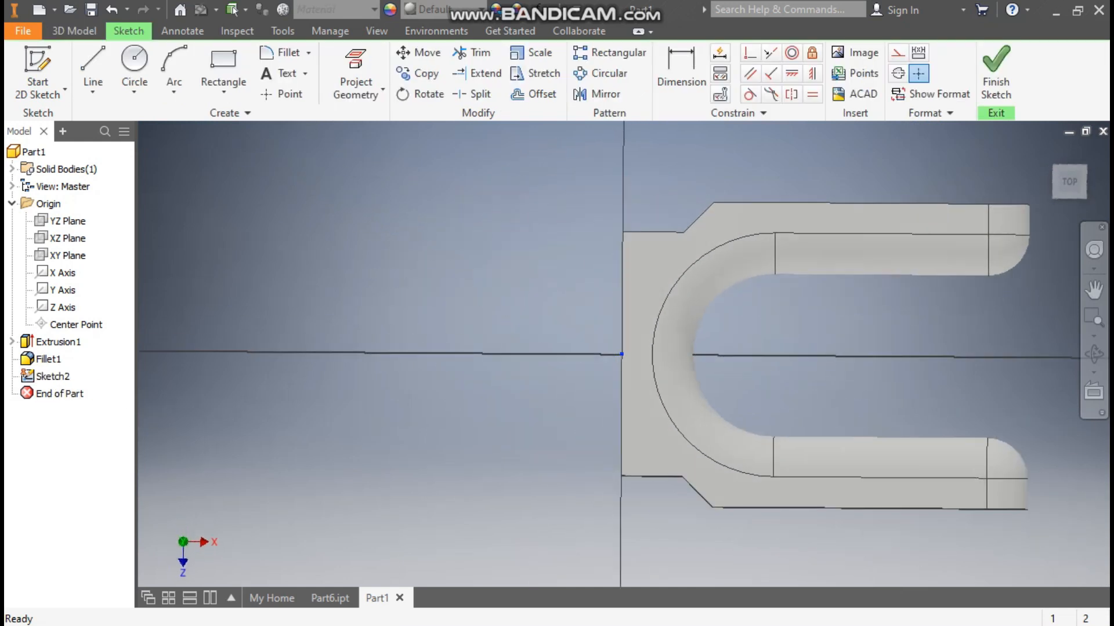
{"action": "mouse_move", "coordinate": [932, 399]}
{"action": "middle_mouse_down"}
{"action": "mouse_move", "coordinate": [604, 402]}
{"action": "mouse_move", "coordinate": [597, 412]}
{"action": "middle_mouse_up"}
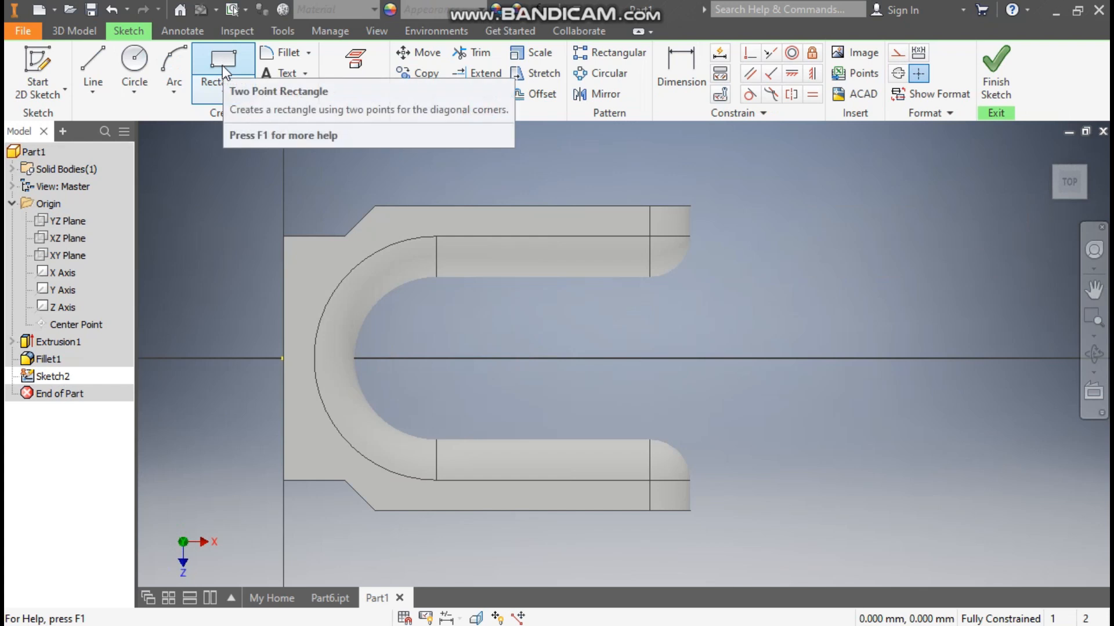
{"action": "left_click", "coordinate": [99, 92]}
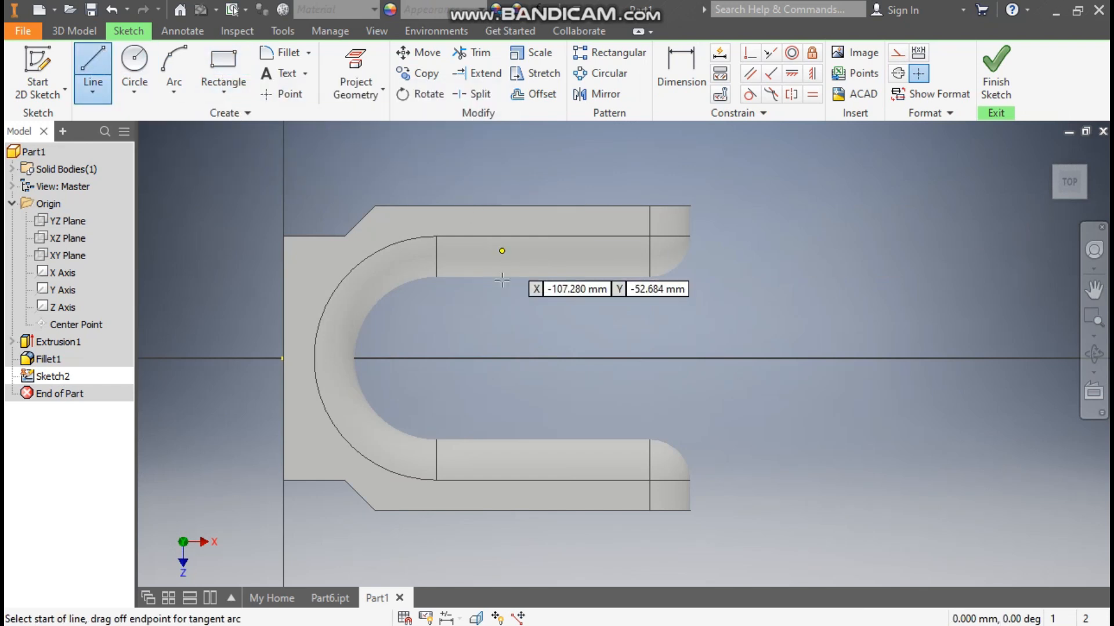
{"action": "left_click", "coordinate": [401, 358]}
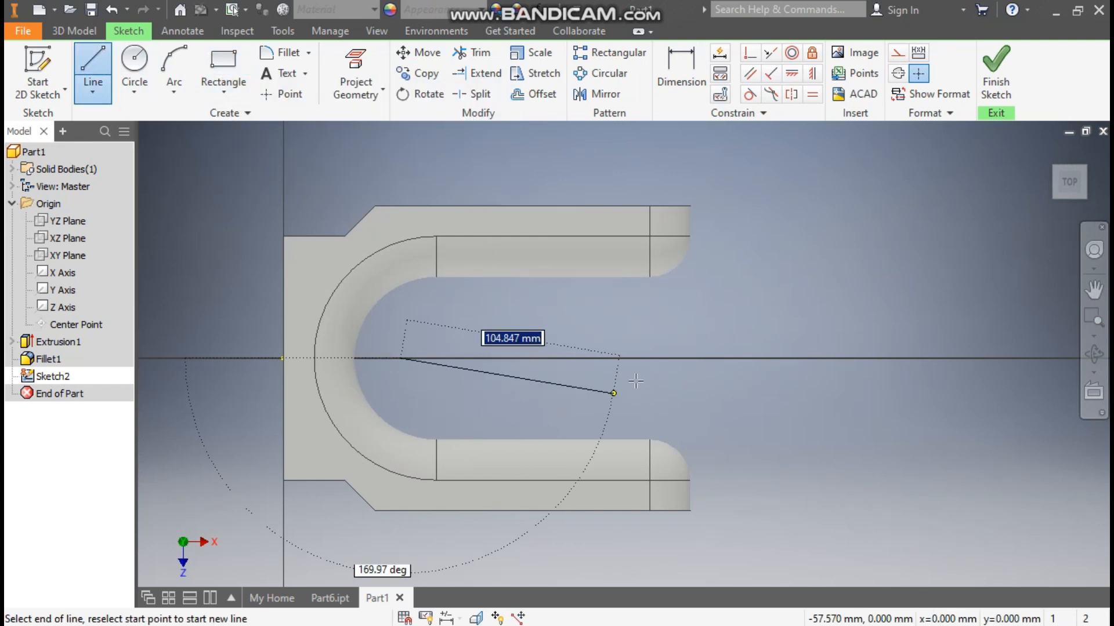
{"action": "left_click", "coordinate": [711, 358]}
{"action": "left_click", "coordinate": [710, 306]}
{"action": "left_click", "coordinate": [445, 306]}
{"action": "key", "text": "Escape"}
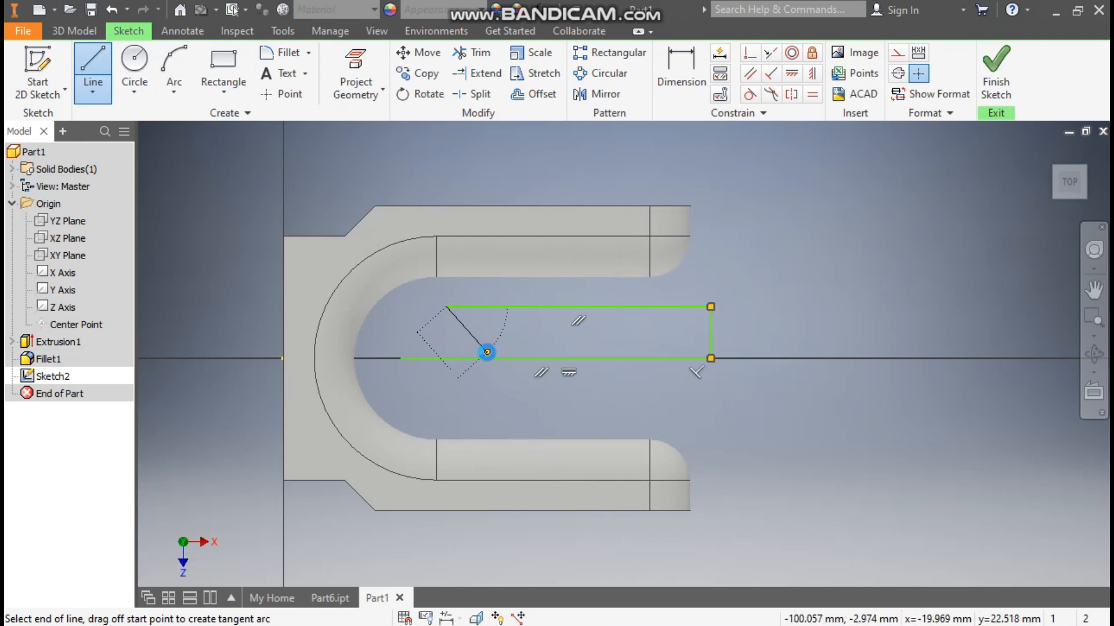
Step: Close the half-profile with a three-point arc from the centreline's inner end to the upper line's end, tangent to the upper line
{"action": "left_click", "coordinate": [177, 64]}
{"action": "left_click", "coordinate": [401, 358]}
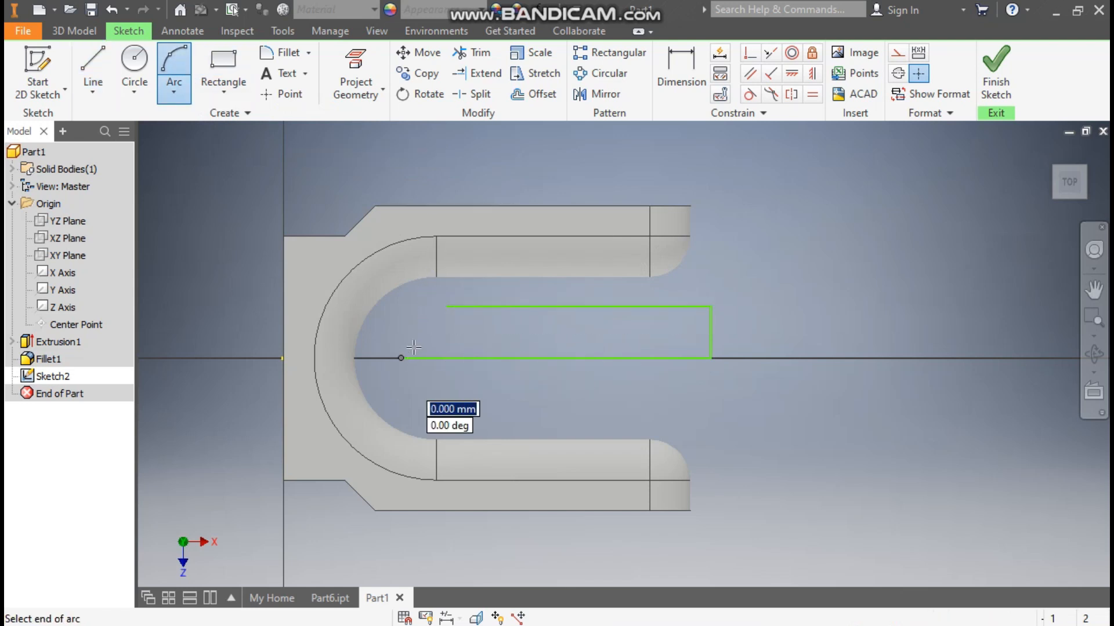
{"action": "left_click", "coordinate": [447, 306]}
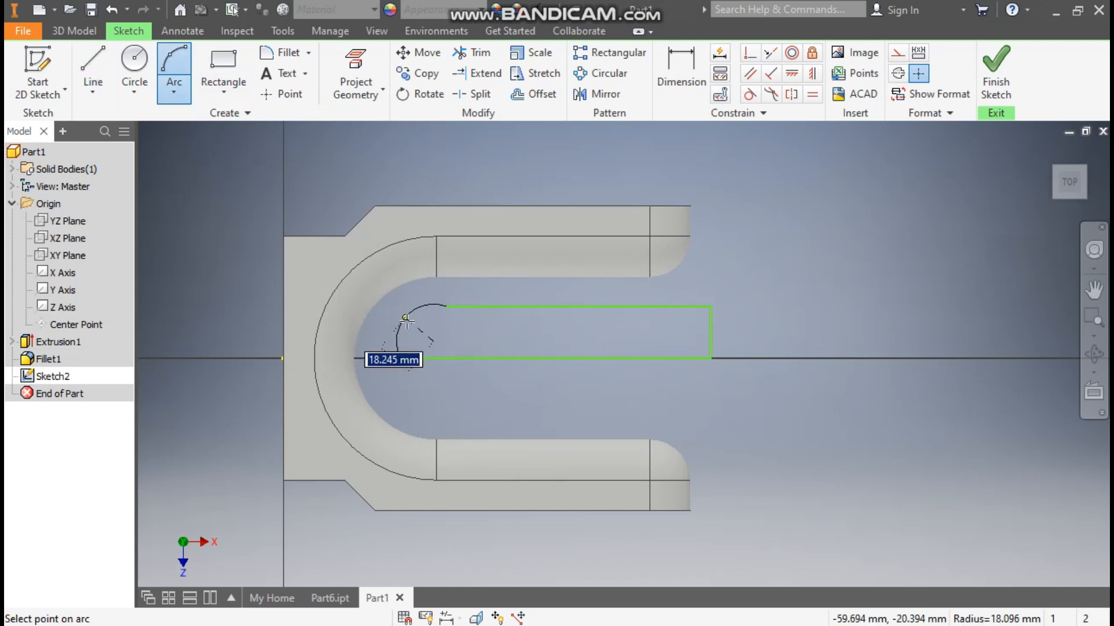
{"action": "left_click", "coordinate": [412, 321]}
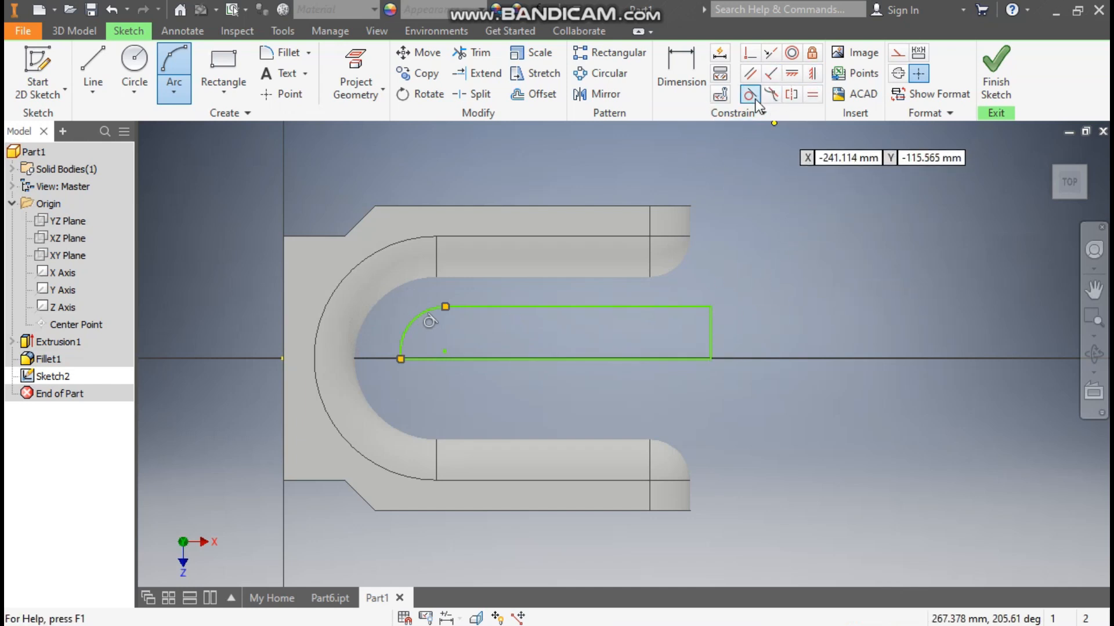
Step: Make the capsule profile's rounded arc concentric with the large curved edge at the base of the fork opening
{"action": "left_click", "coordinate": [792, 54]}
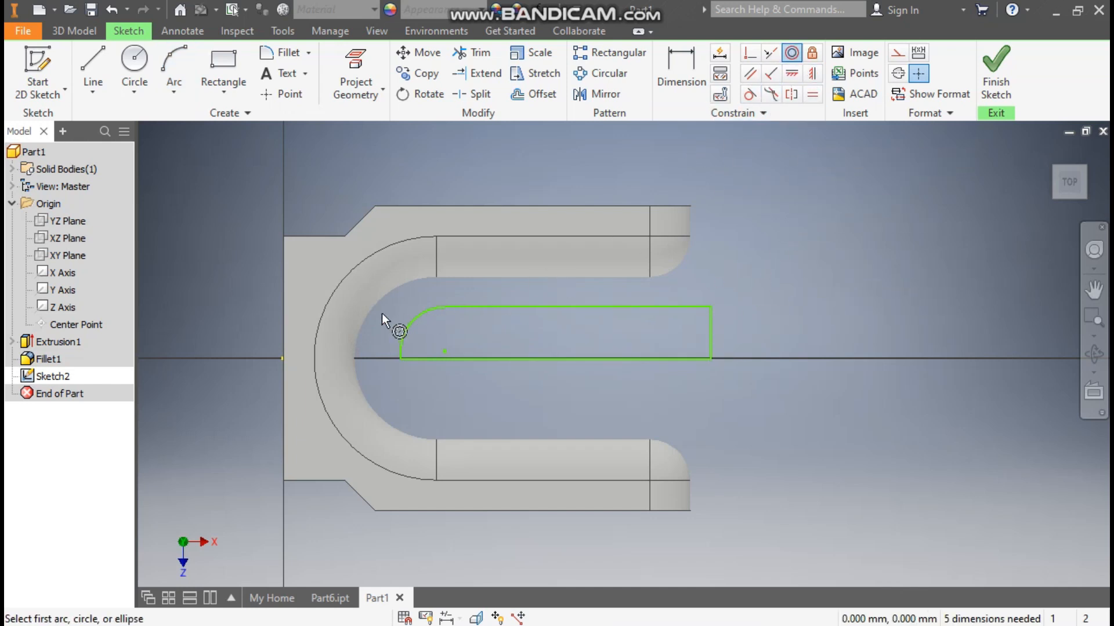
{"action": "left_click", "coordinate": [324, 310]}
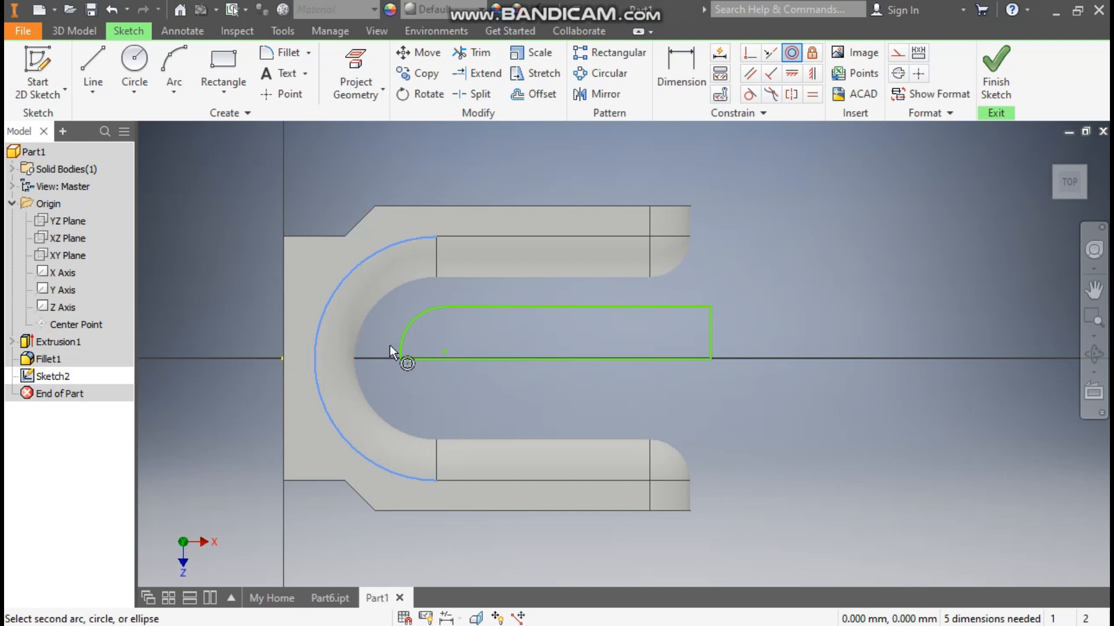
{"action": "left_click", "coordinate": [409, 328]}
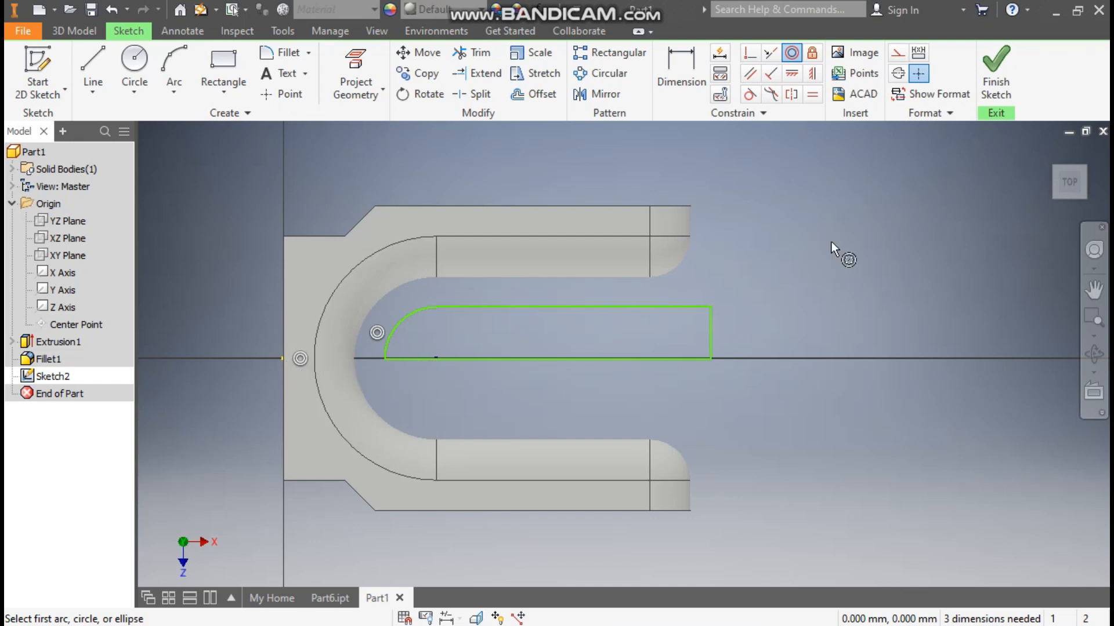
Step: Dimension the capsule profile's arc with a 30 mm radius
{"action": "left_click", "coordinate": [679, 70]}
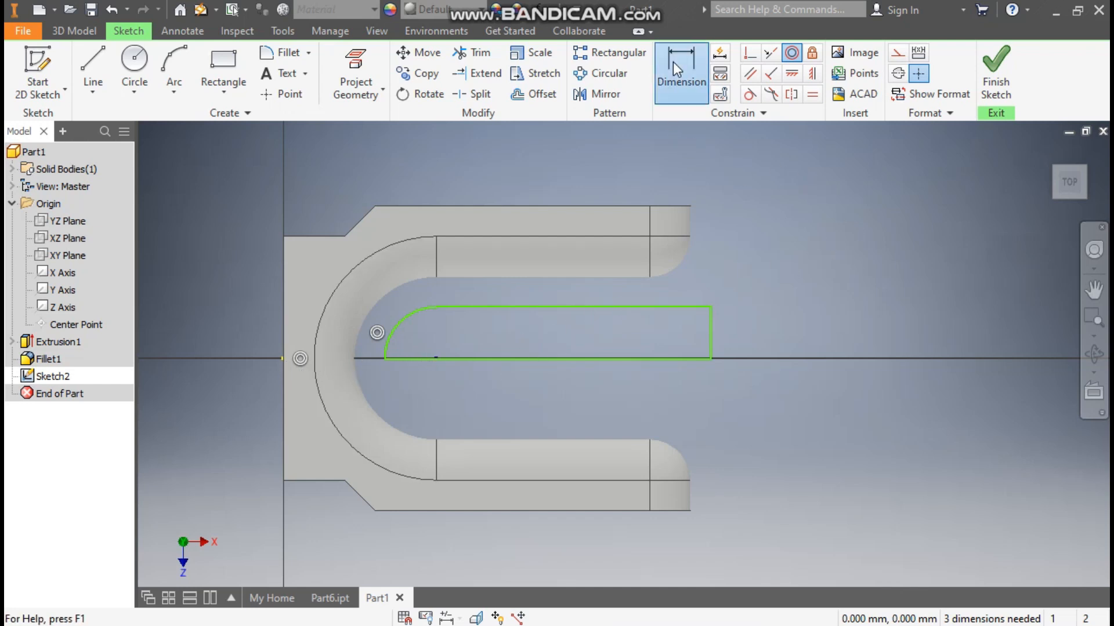
{"action": "left_click", "coordinate": [404, 322]}
{"action": "left_click", "coordinate": [413, 337]}
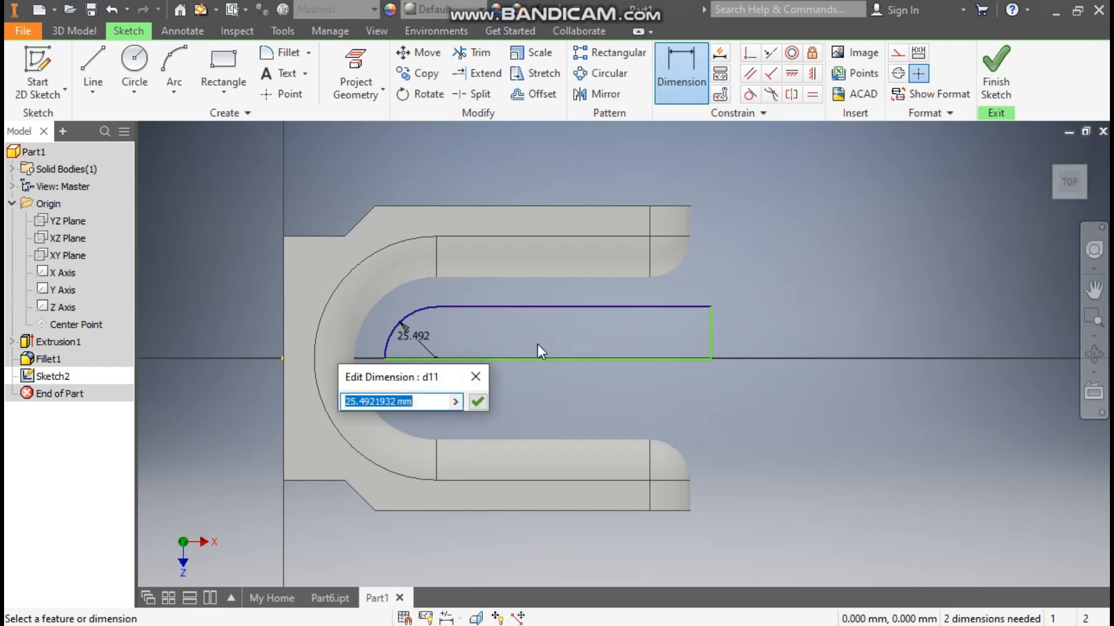
{"action": "type", "text": "30"}
{"action": "key", "text": "Return"}
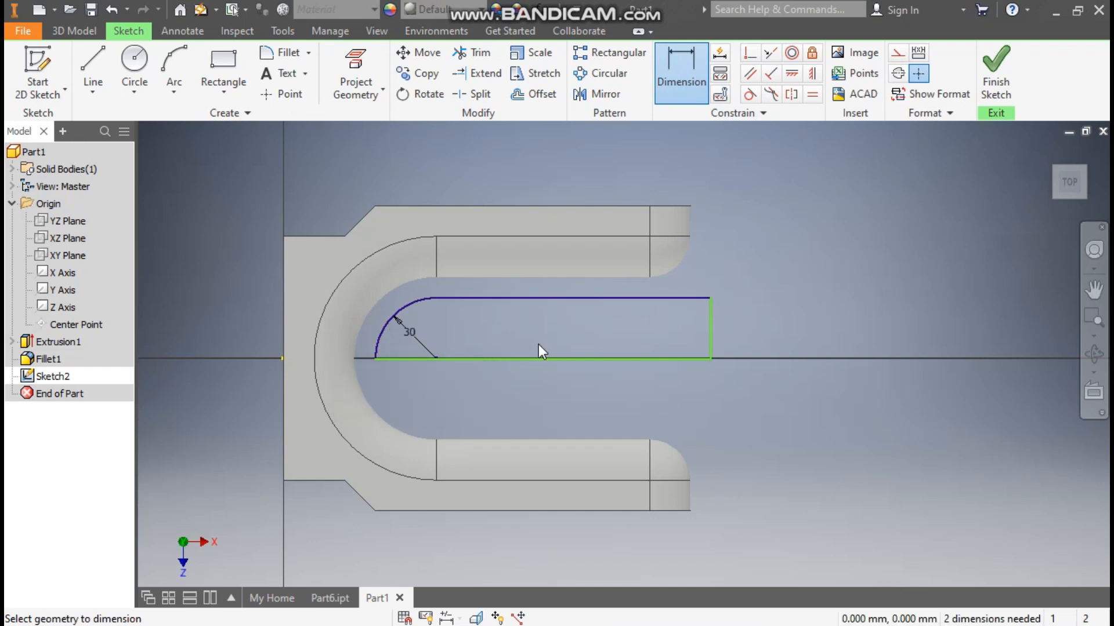
{"action": "key", "text": "Escape"}
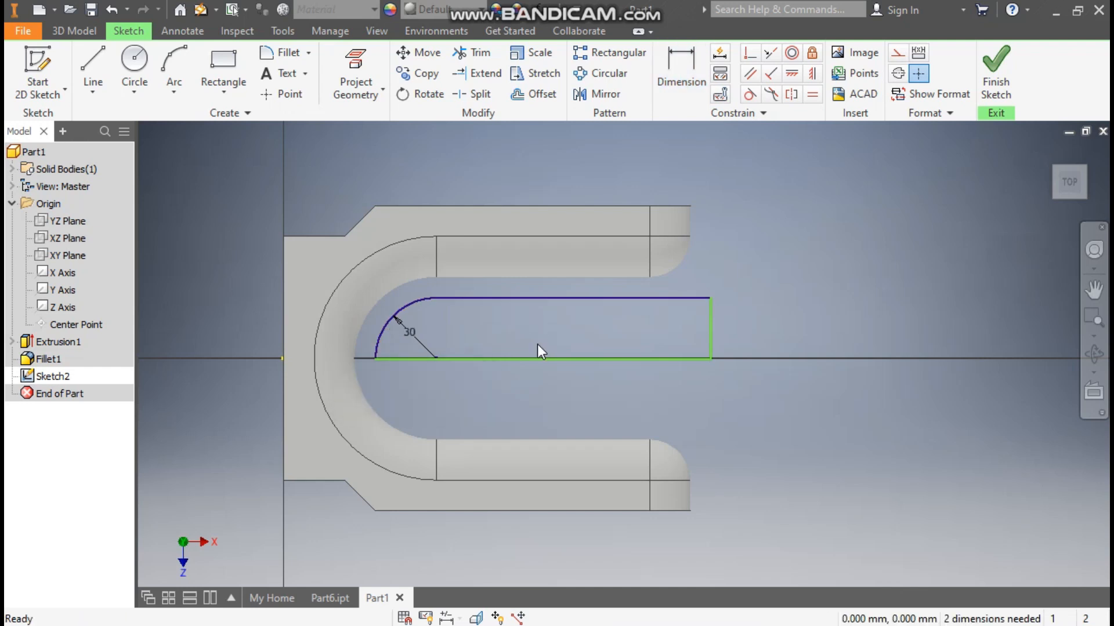
Step: Shift the profile's base line off the axis, and constrain its inner endpoint horizontally to the sketch origin
{"action": "mouse_move", "coordinate": [544, 359]}
{"action": "left_mouse_down"}
{"action": "mouse_move", "coordinate": [559, 325]}
{"action": "mouse_move", "coordinate": [559, 364]}
{"action": "mouse_move", "coordinate": [570, 330]}
{"action": "left_mouse_up"}
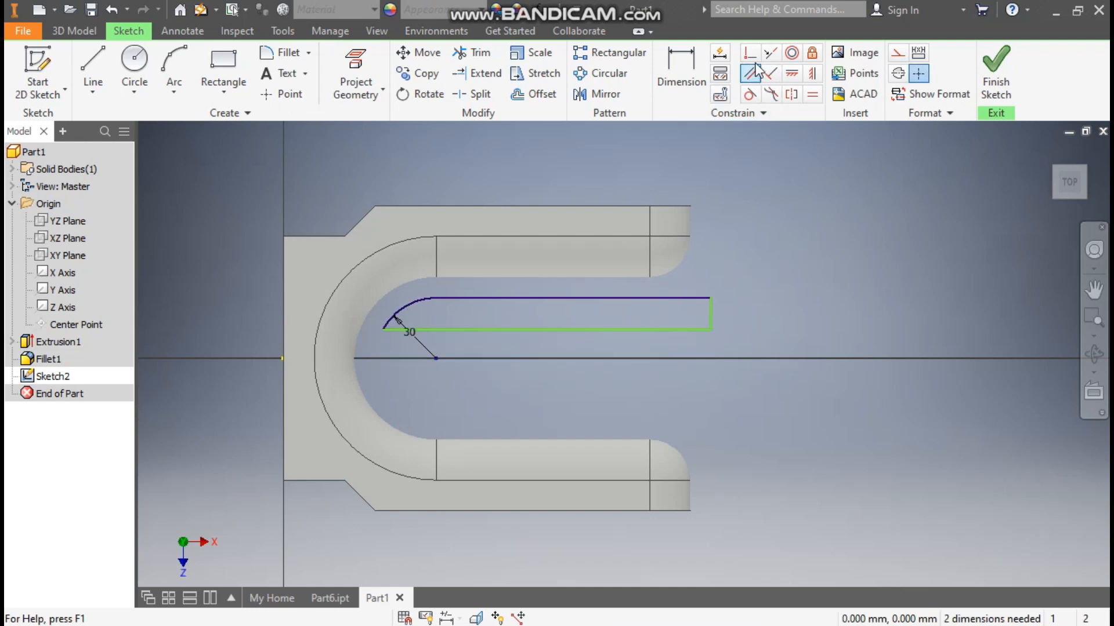
{"action": "left_click", "coordinate": [790, 73]}
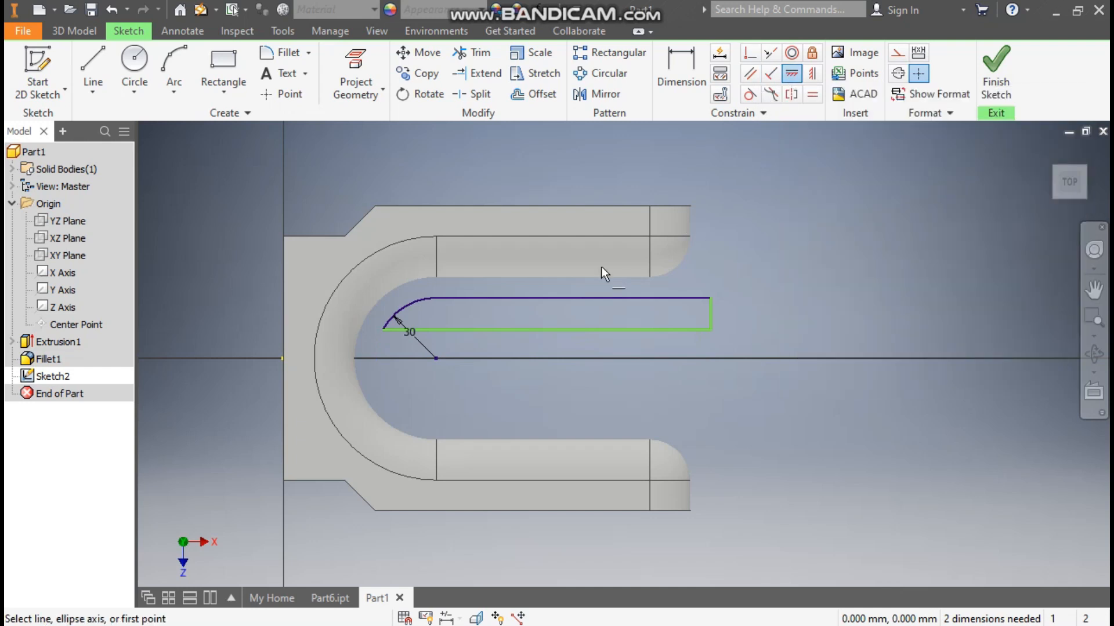
{"action": "left_click", "coordinate": [381, 328]}
{"action": "left_click", "coordinate": [281, 358]}
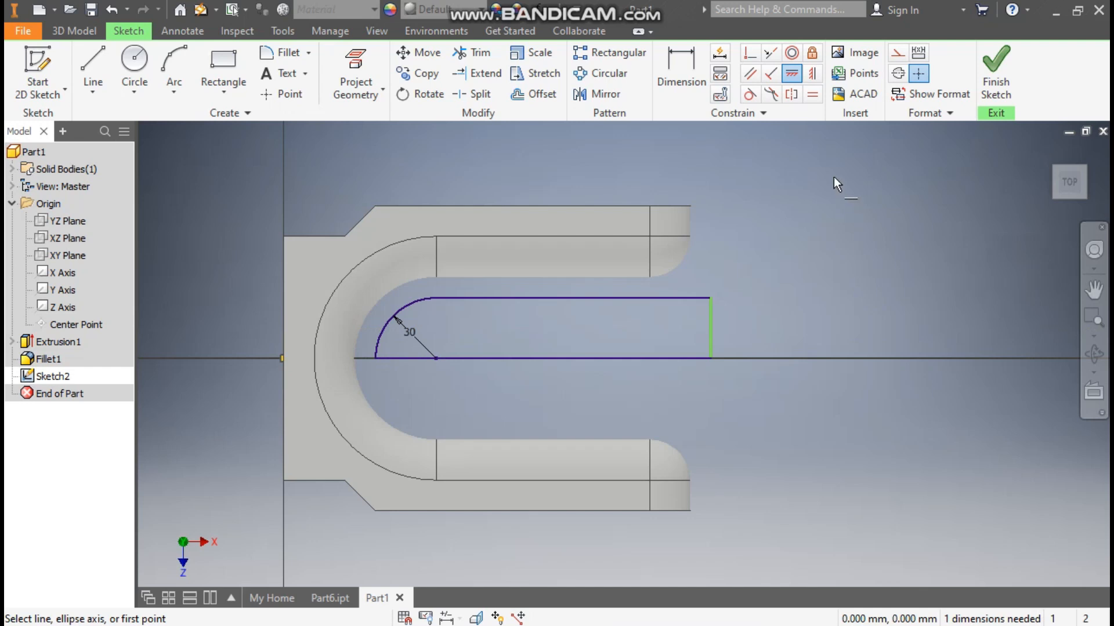
Step: Project the end edge of the fork's upper arm and vertically align the profile's outer upper corner with the projected edge's endpoint
{"action": "left_click", "coordinate": [813, 72]}
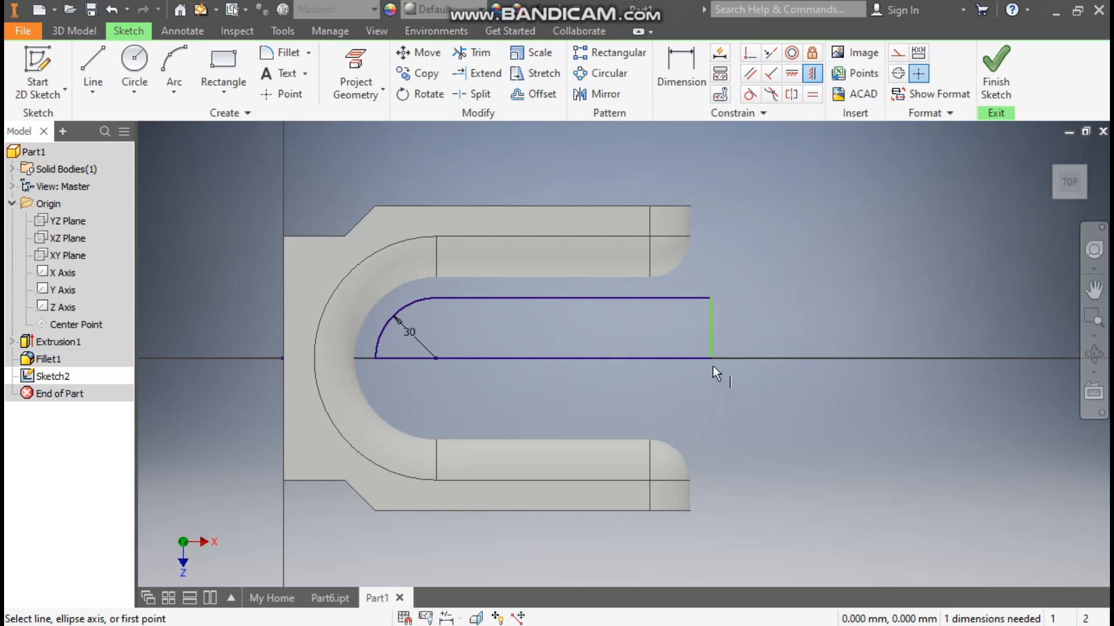
{"action": "key", "text": "Escape"}
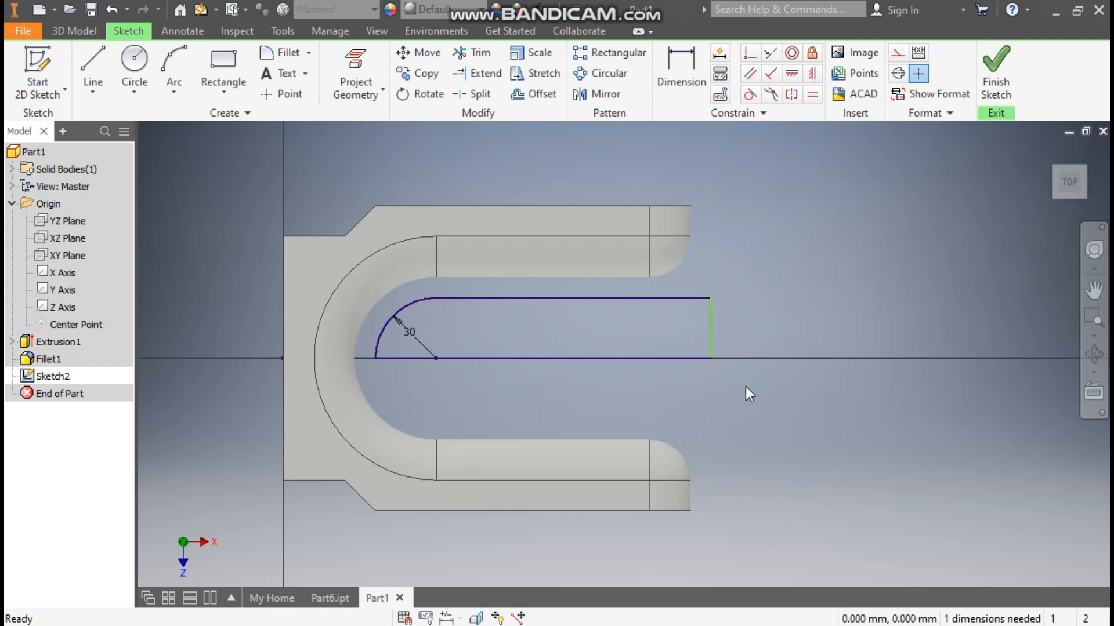
{"action": "left_click", "coordinate": [355, 74]}
{"action": "left_click", "coordinate": [690, 216]}
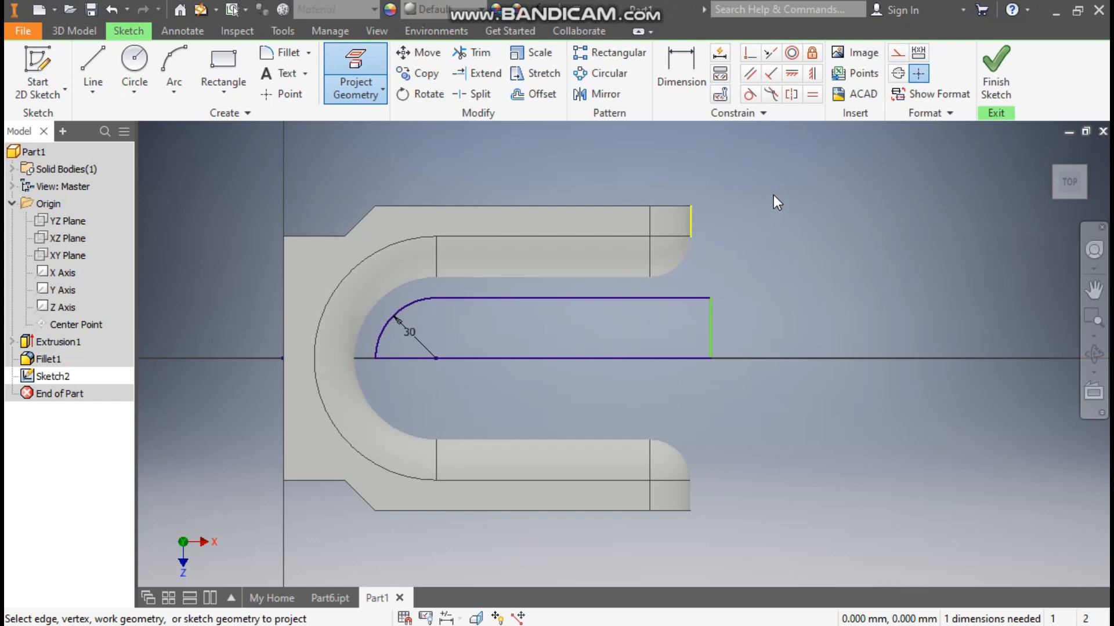
{"action": "key", "text": "Escape"}
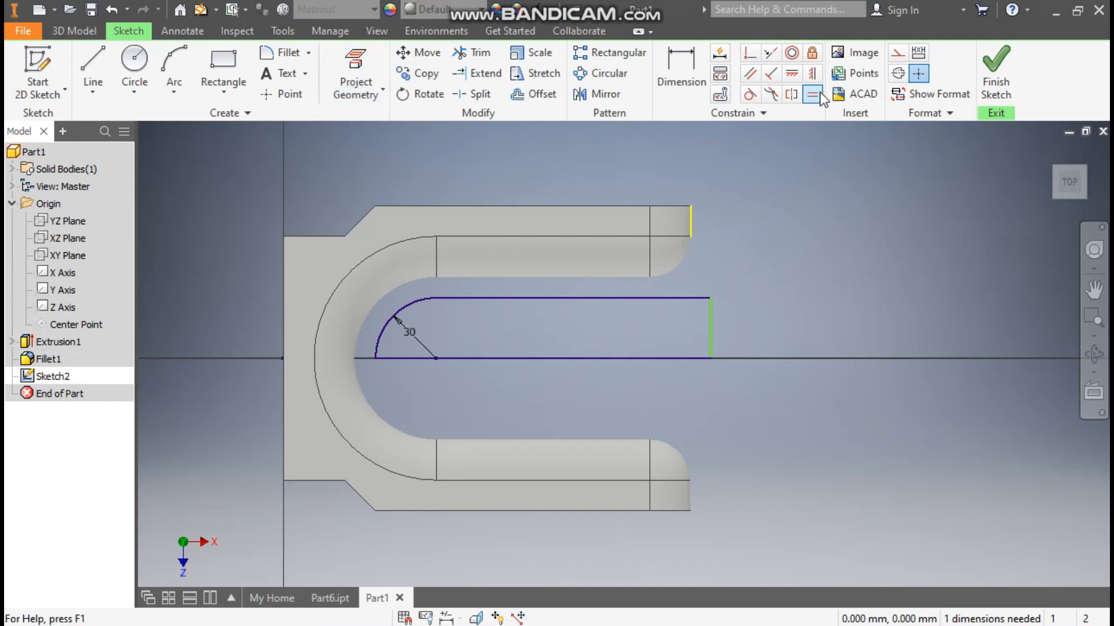
{"action": "left_click", "coordinate": [812, 73]}
{"action": "left_click", "coordinate": [690, 237]}
{"action": "left_click", "coordinate": [713, 297]}
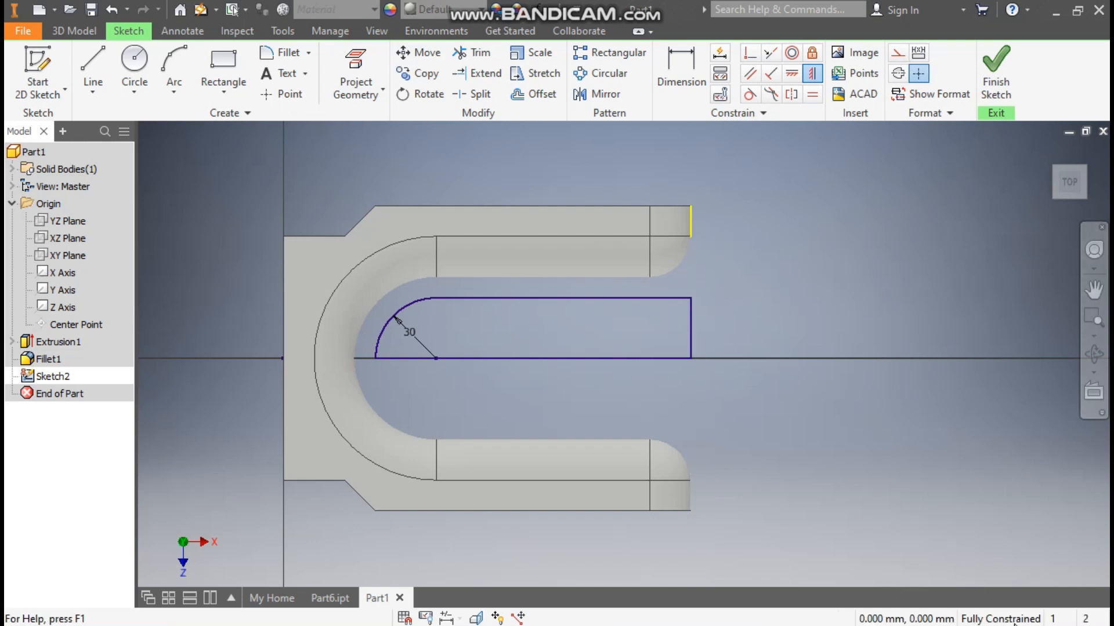
Step: Finish the sketch and revolve the half-profile a full turn about its centreline to form the central capsule
{"action": "left_click", "coordinate": [996, 72]}
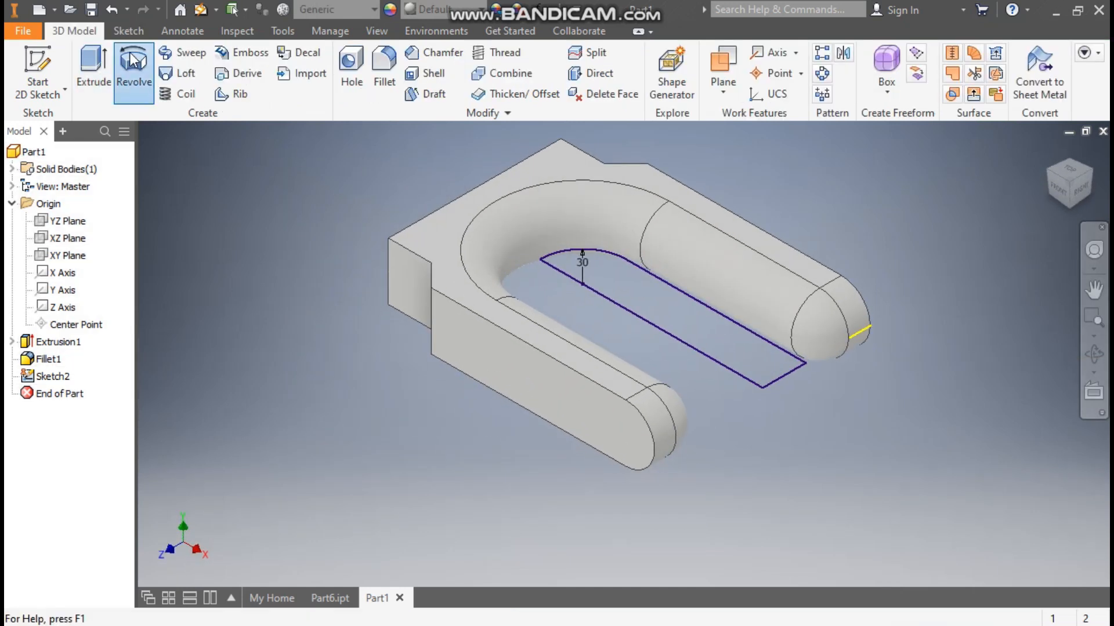
{"action": "left_click", "coordinate": [133, 67]}
{"action": "left_click", "coordinate": [625, 308]}
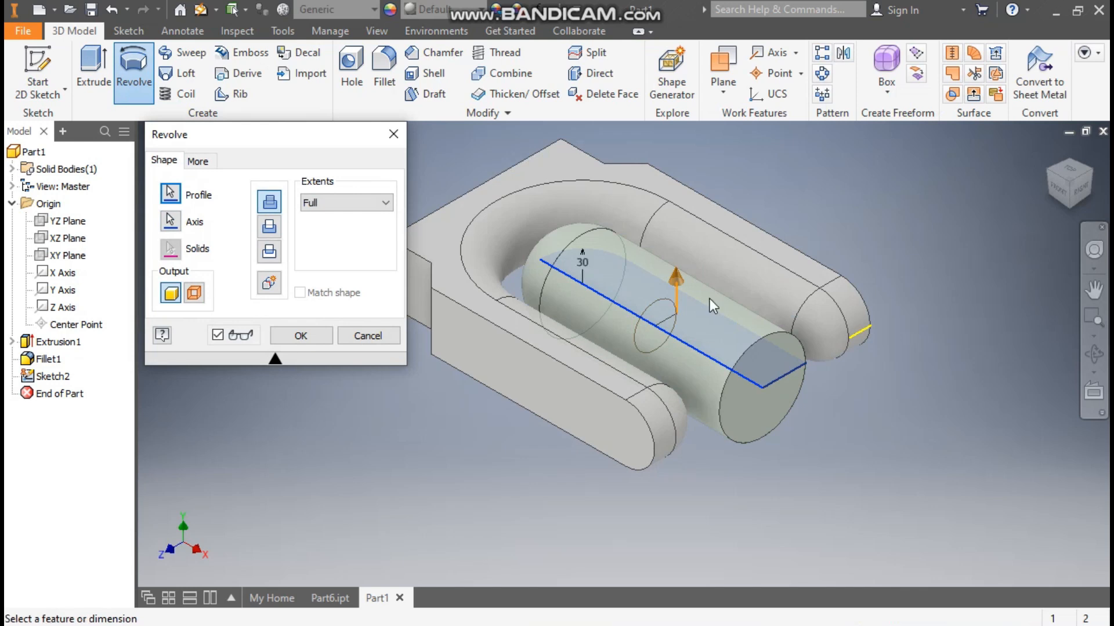
{"action": "left_click", "coordinate": [321, 338]}
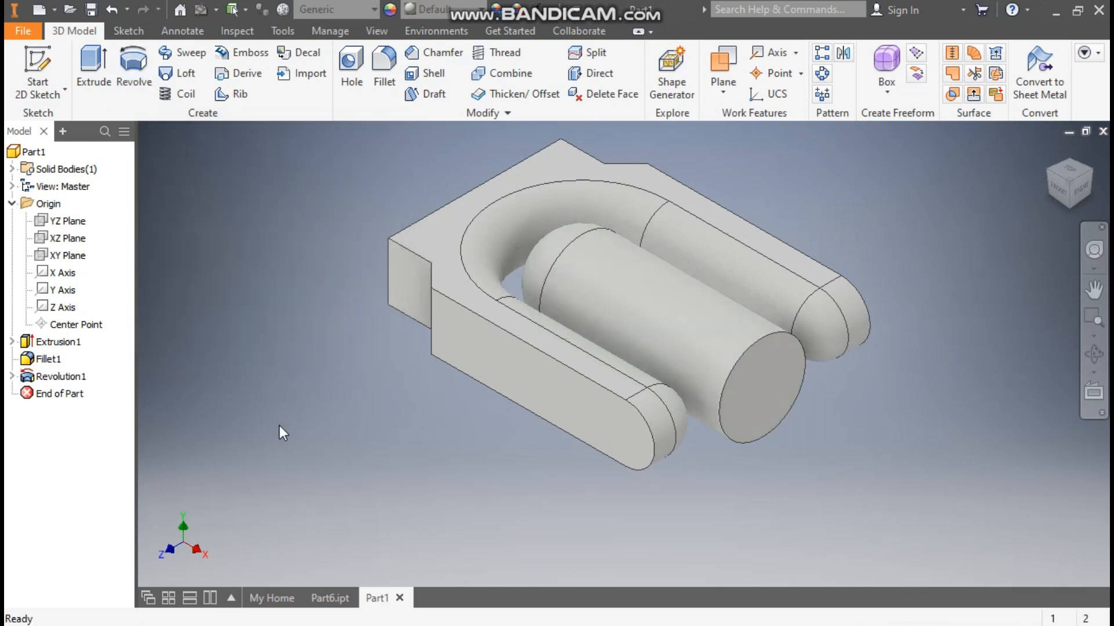
Step: Fillet the circular edge at the capsule's flat outer end with a 20 mm radius
{"action": "left_click", "coordinate": [381, 58]}
{"action": "left_click", "coordinate": [160, 239]}
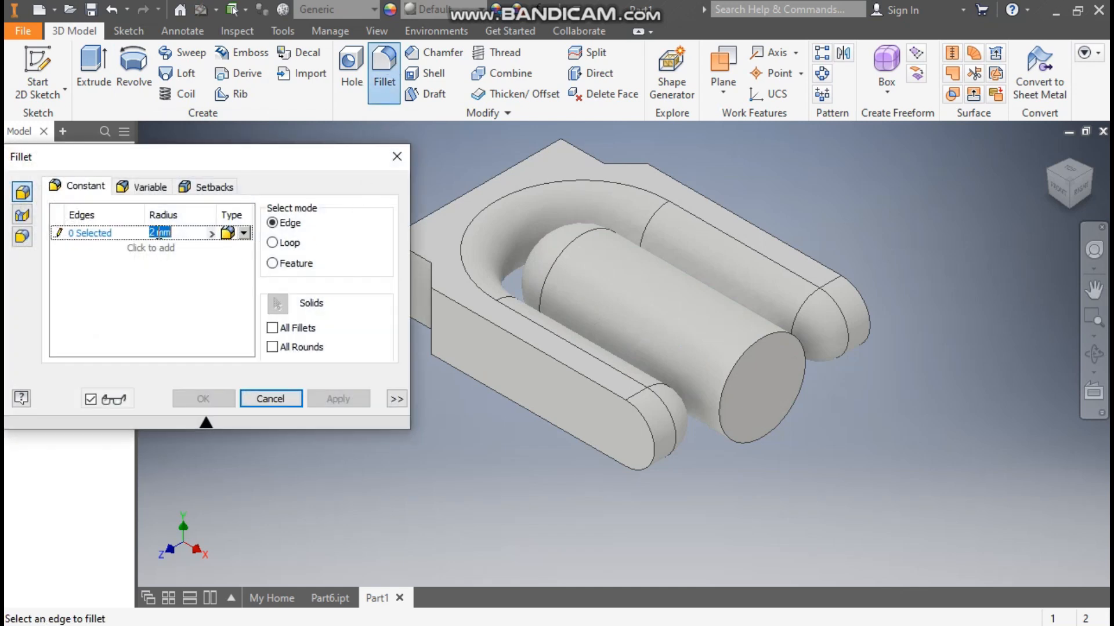
{"action": "type", "text": "20"}
{"action": "key", "text": "Return"}
{"action": "left_click", "coordinate": [757, 342]}
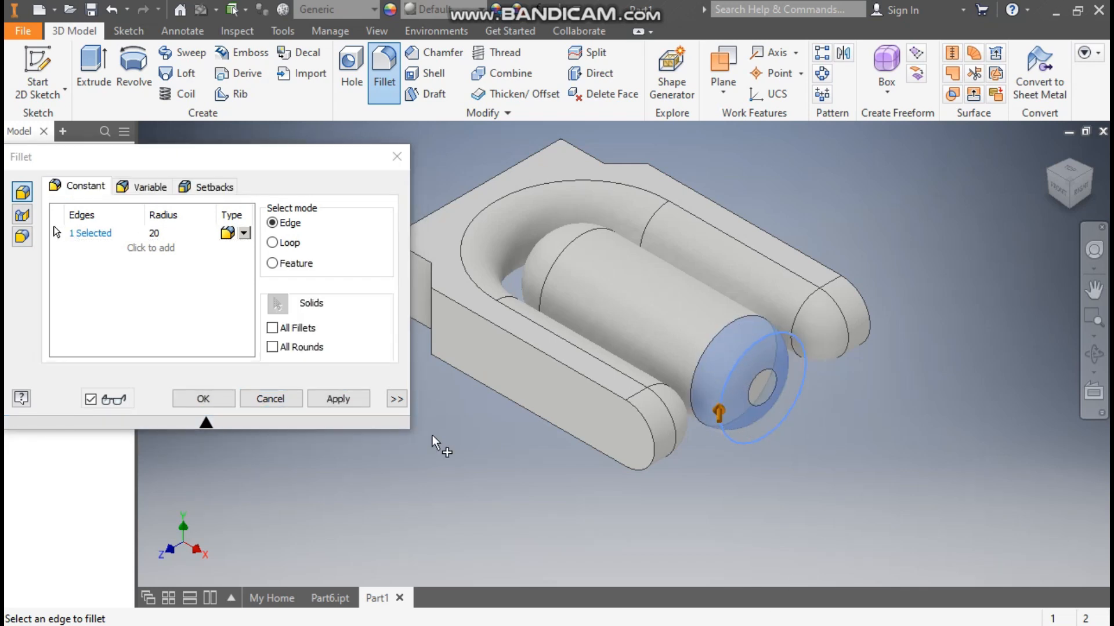
{"action": "left_click", "coordinate": [203, 396]}
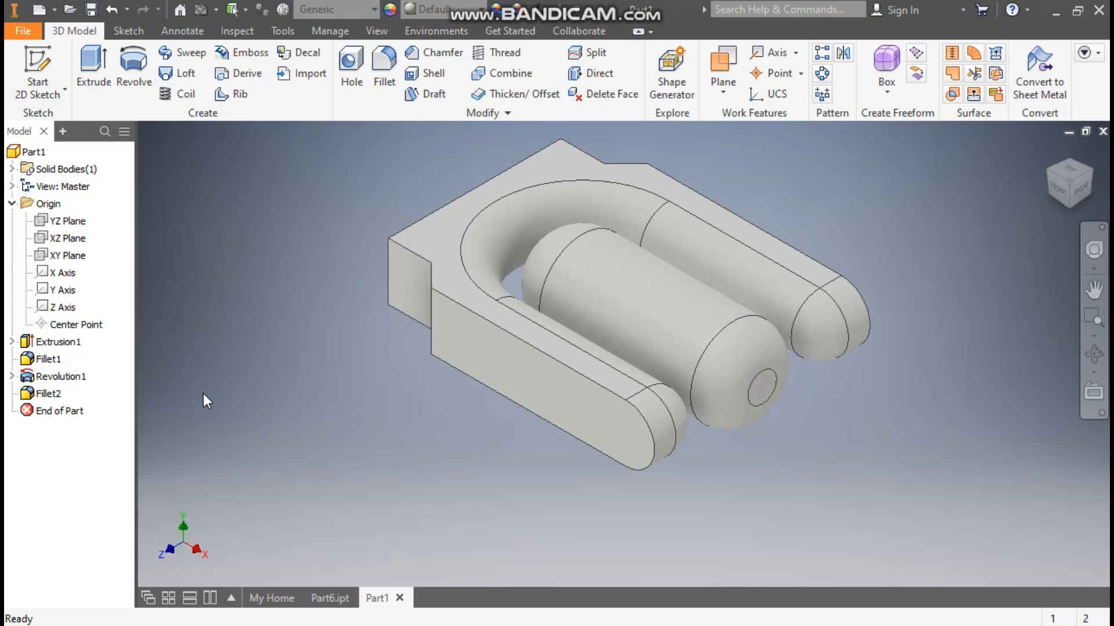
Step: Examine the blocks connecting the capsule to the fork arms in Part6.ipt from above, and return to Part1
{"action": "left_click", "coordinate": [326, 599]}
{"action": "left_click", "coordinate": [1070, 174]}
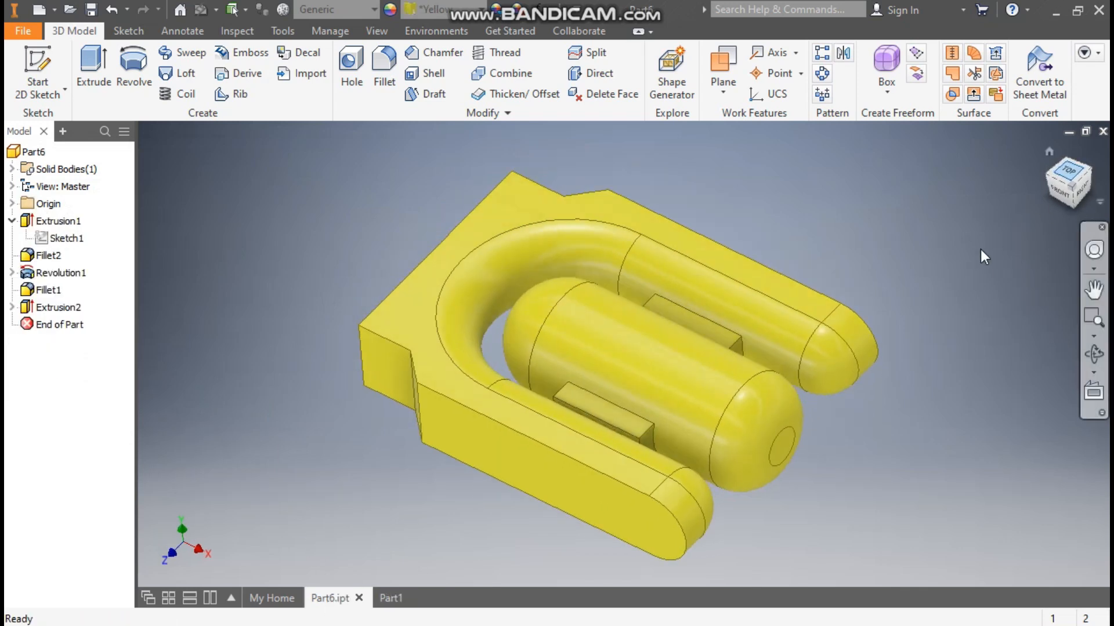
{"action": "scroll", "coordinate": [681, 425], "scroll_direction": "down", "scroll_amount": 3}
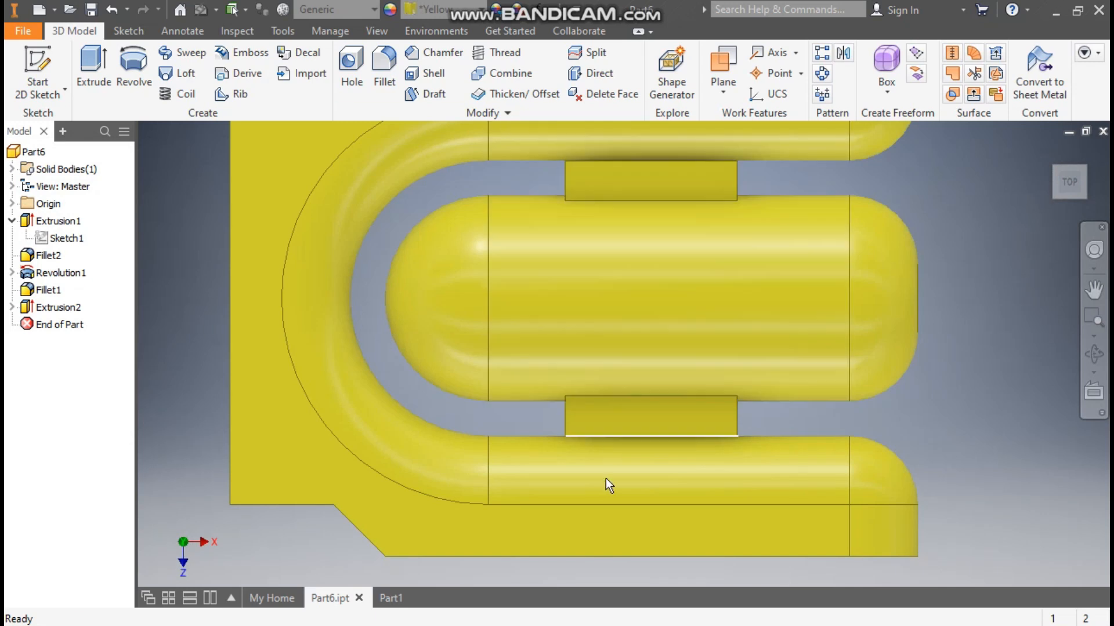
{"action": "left_click", "coordinate": [1048, 152]}
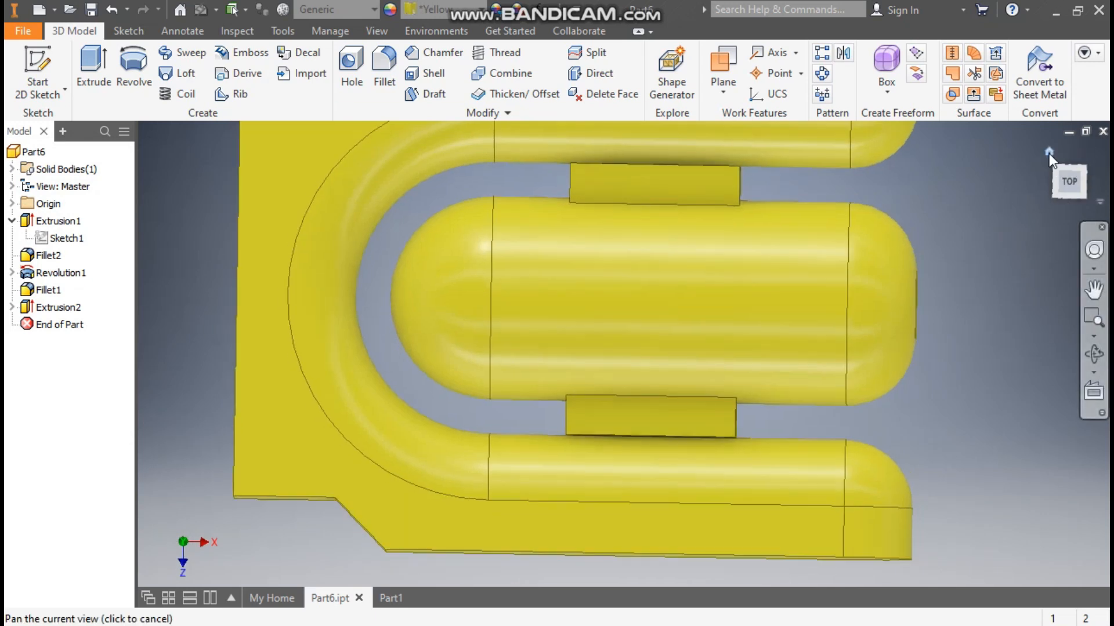
{"action": "left_click", "coordinate": [386, 597]}
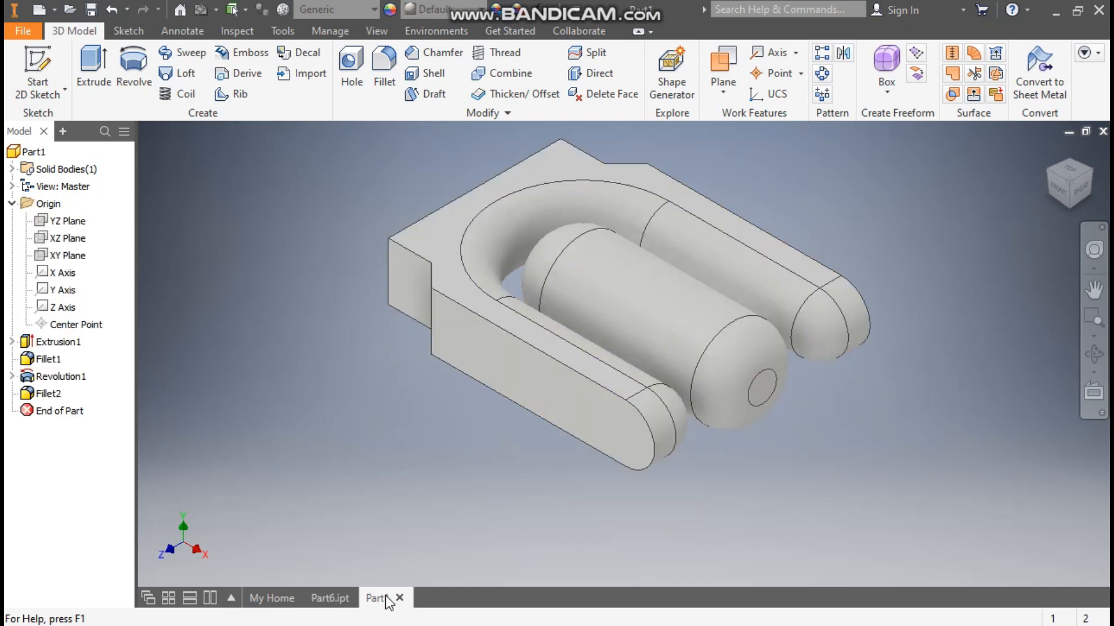
Step: Start a sketch on the outer side face of the fork's front arm and draw a two-point rectangle inside that face
{"action": "left_click", "coordinate": [542, 382]}
{"action": "left_click", "coordinate": [667, 370]}
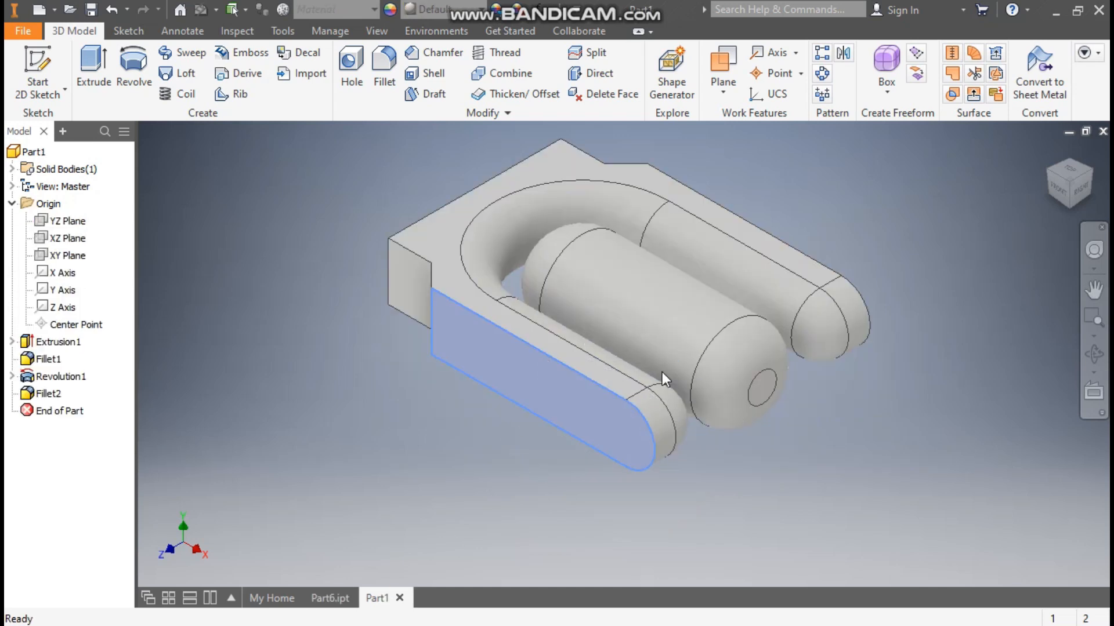
{"action": "middle_click_drag", "start_coordinate": [812, 409], "coordinate": [528, 369]}
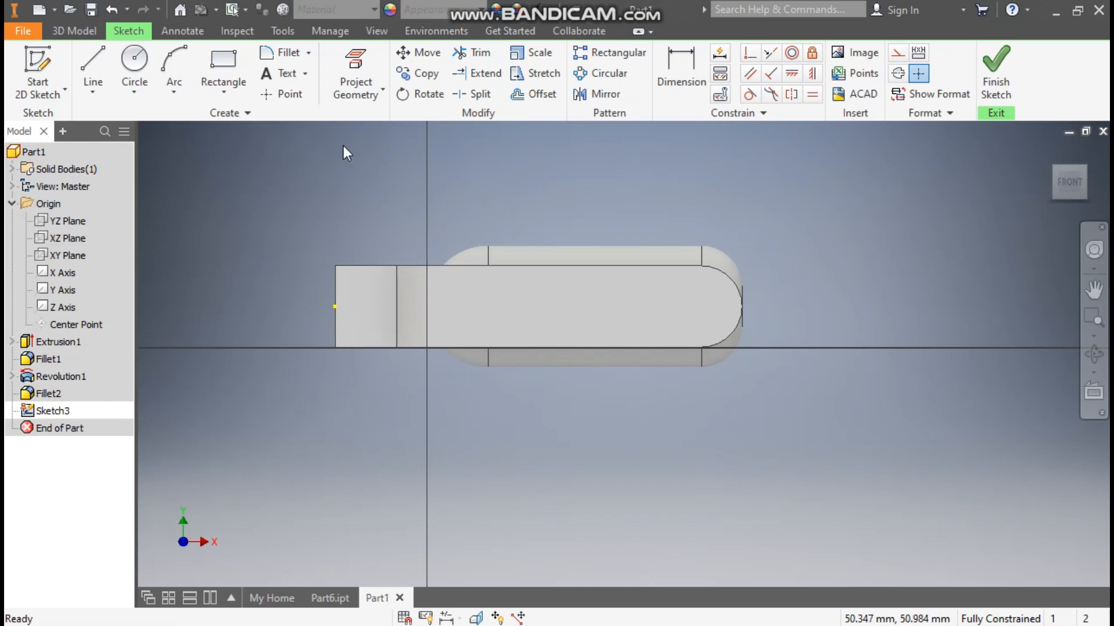
{"action": "left_click", "coordinate": [233, 84]}
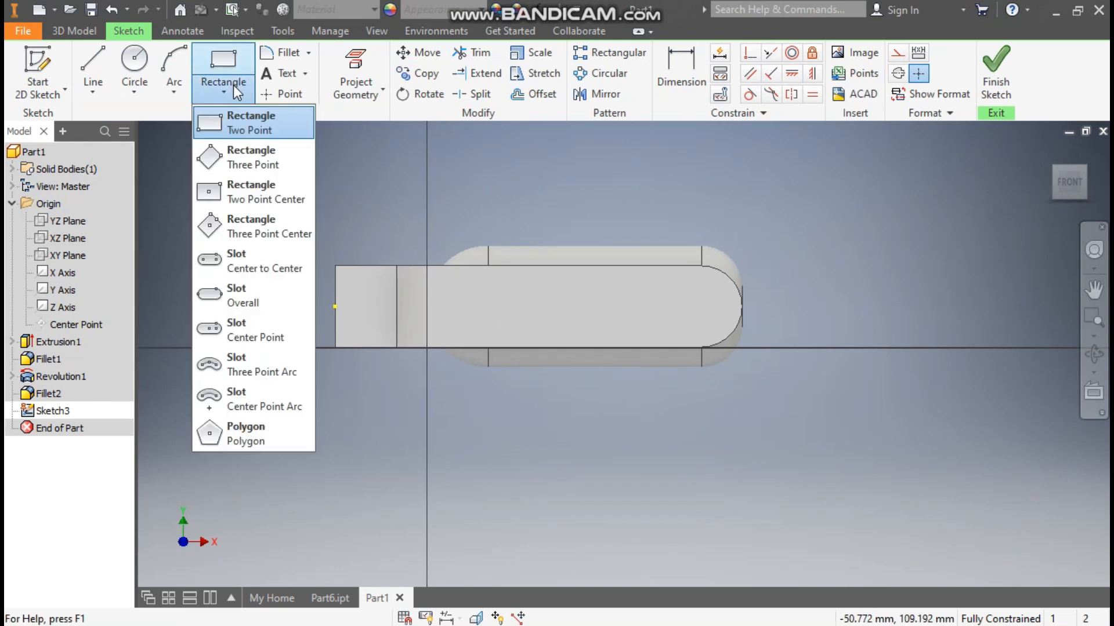
{"action": "left_click", "coordinate": [240, 123]}
{"action": "left_click", "coordinate": [502, 286]}
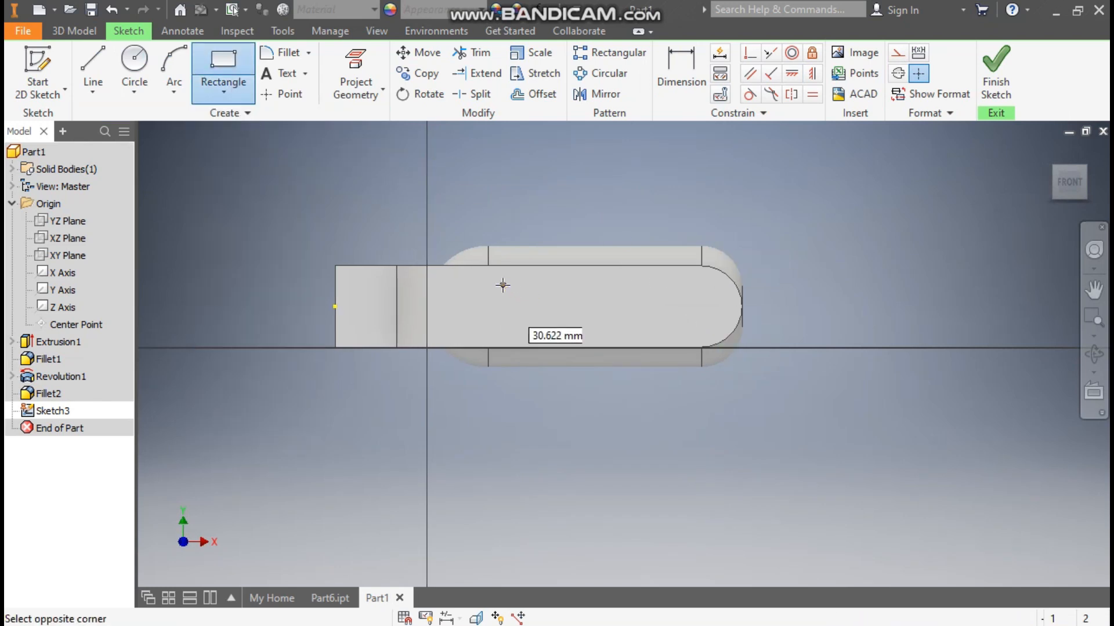
{"action": "left_click", "coordinate": [636, 329]}
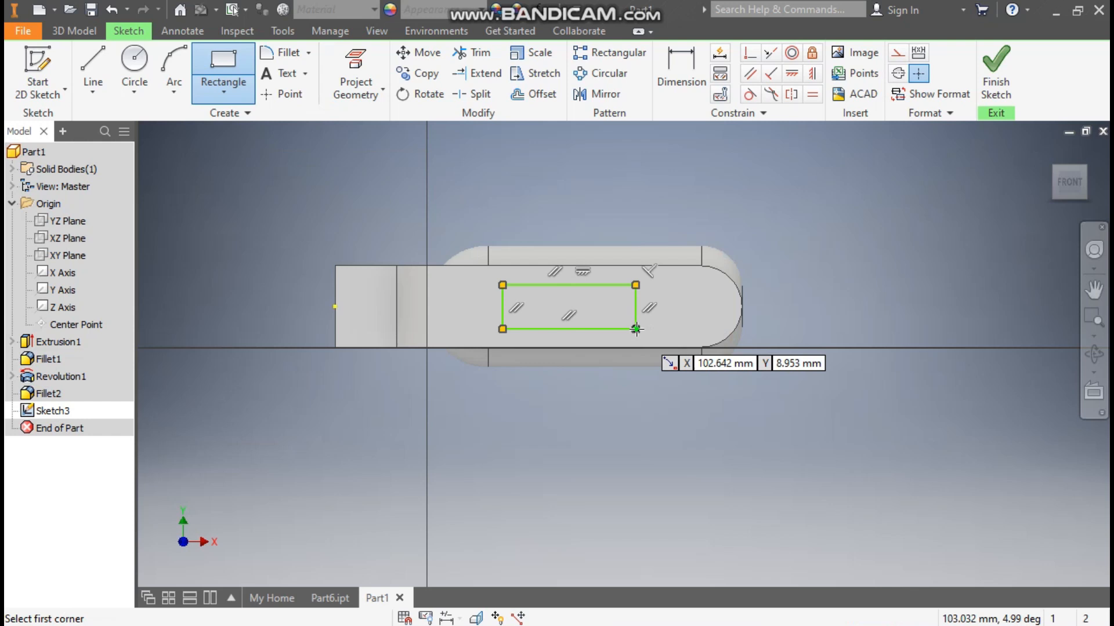
Step: Dimension the rectangle 50 mm long and 20 mm high
{"action": "left_click", "coordinate": [688, 62]}
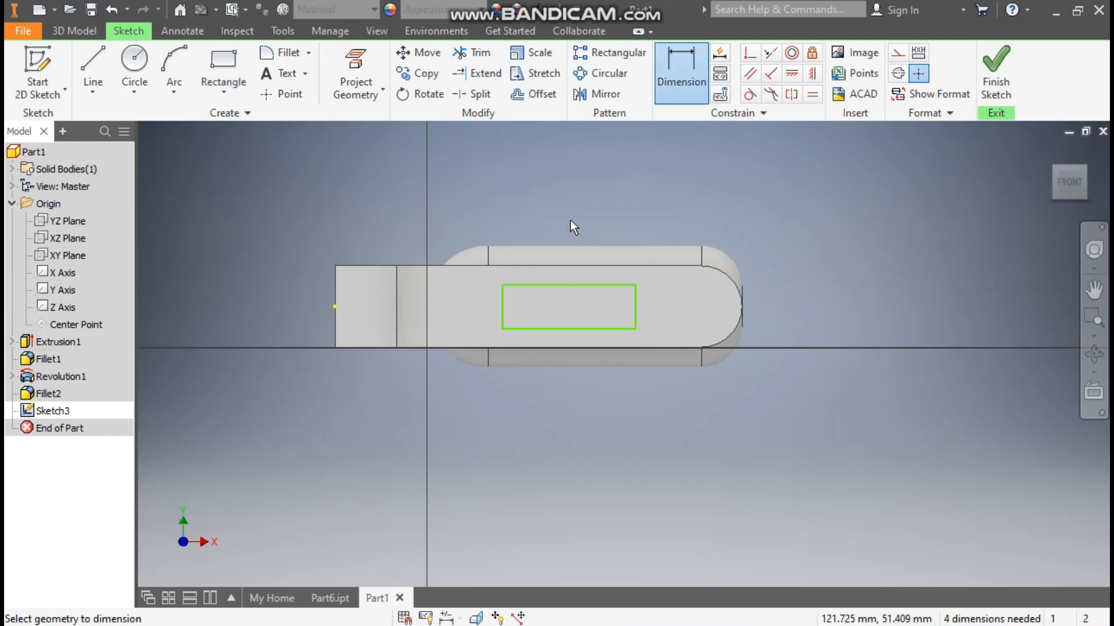
{"action": "left_click", "coordinate": [570, 285]}
{"action": "left_click", "coordinate": [572, 205]}
{"action": "type", "text": "50"}
{"action": "key", "text": "Return"}
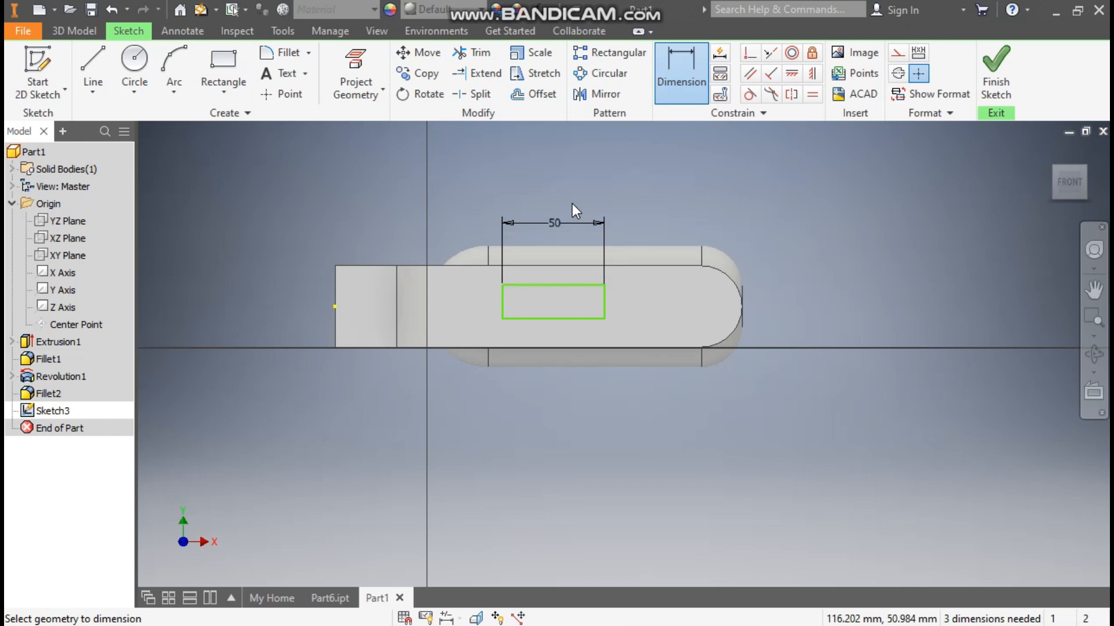
{"action": "left_click", "coordinate": [605, 300]}
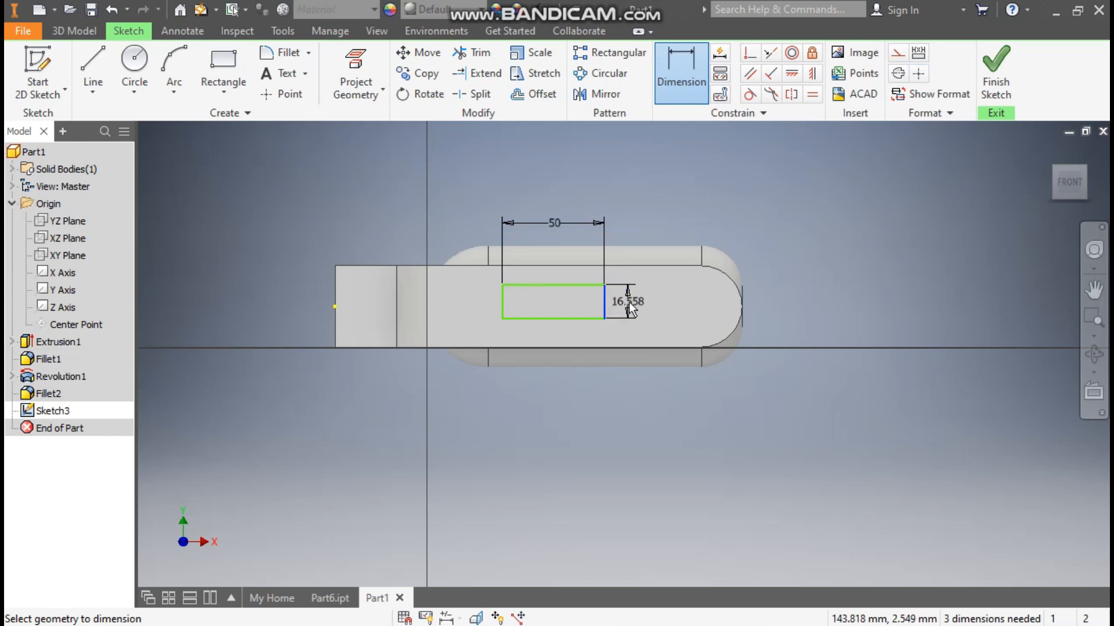
{"action": "left_click", "coordinate": [629, 301]}
{"action": "type", "text": "20"}
{"action": "key", "text": "Return"}
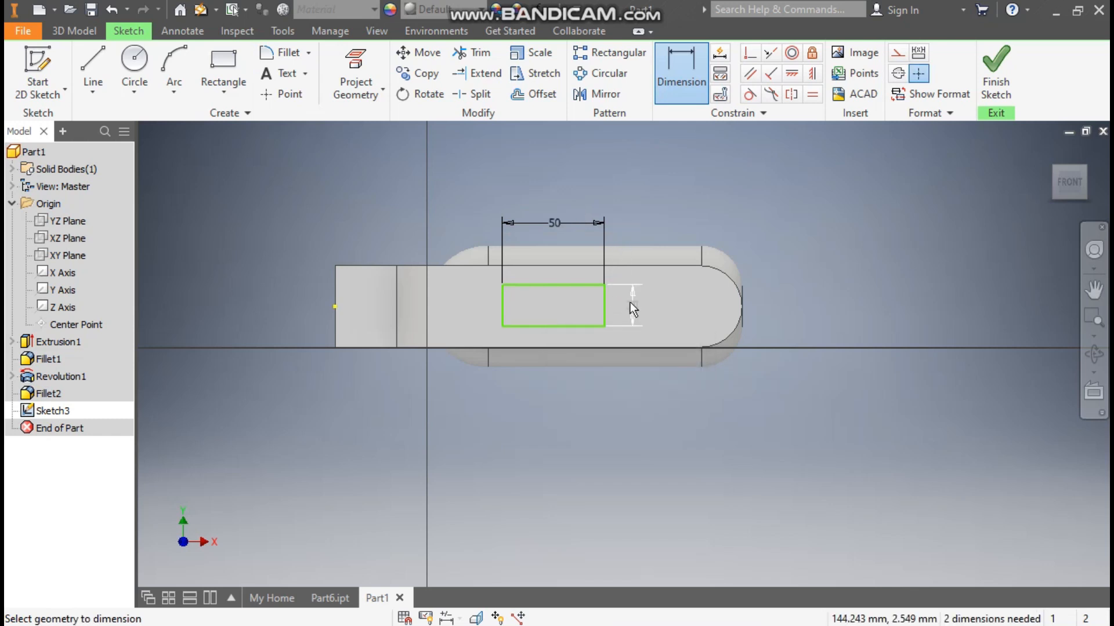
Step: Dimension the rectangle's lower edge 10 mm above the lower edge of the fork arm's face
{"action": "left_click", "coordinate": [577, 349]}
{"action": "left_click", "coordinate": [577, 326]}
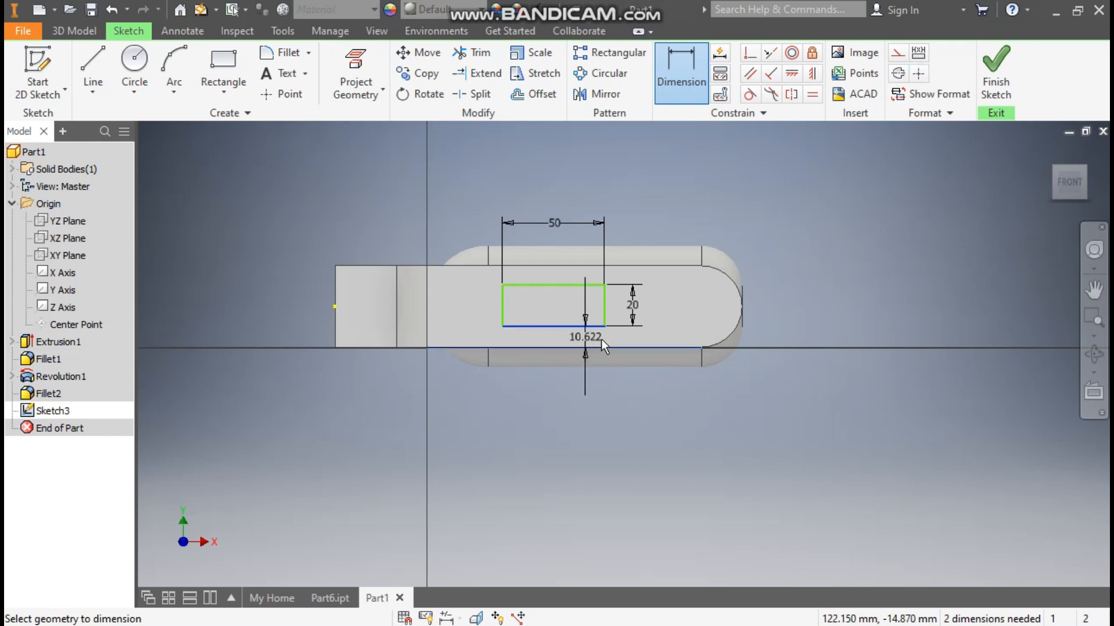
{"action": "left_click", "coordinate": [658, 334]}
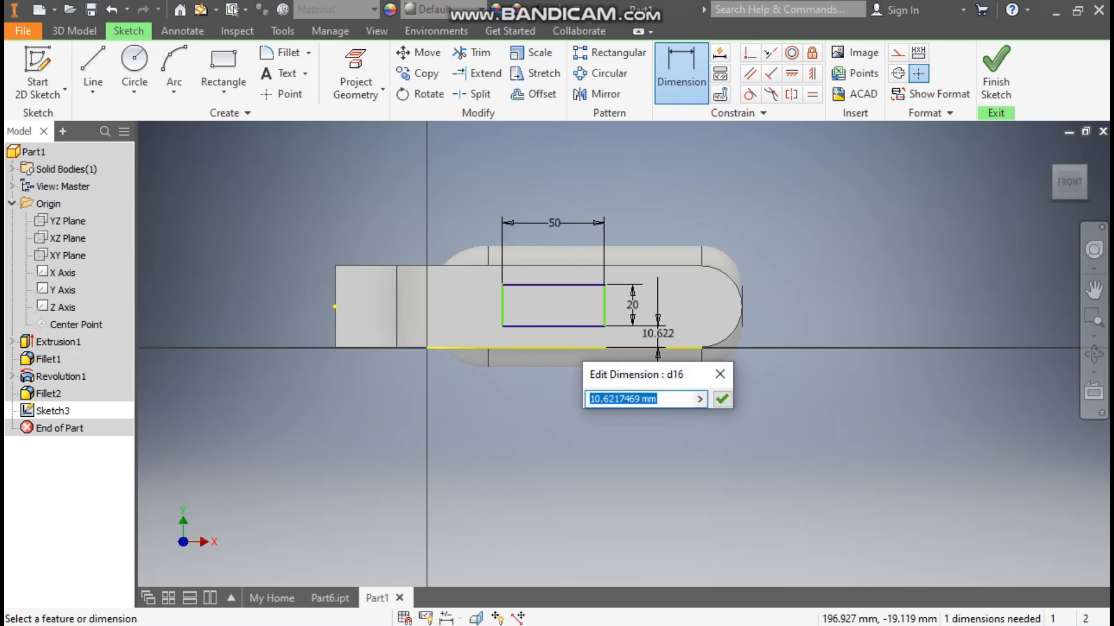
{"action": "type", "text": "10"}
{"action": "key", "text": "Return"}
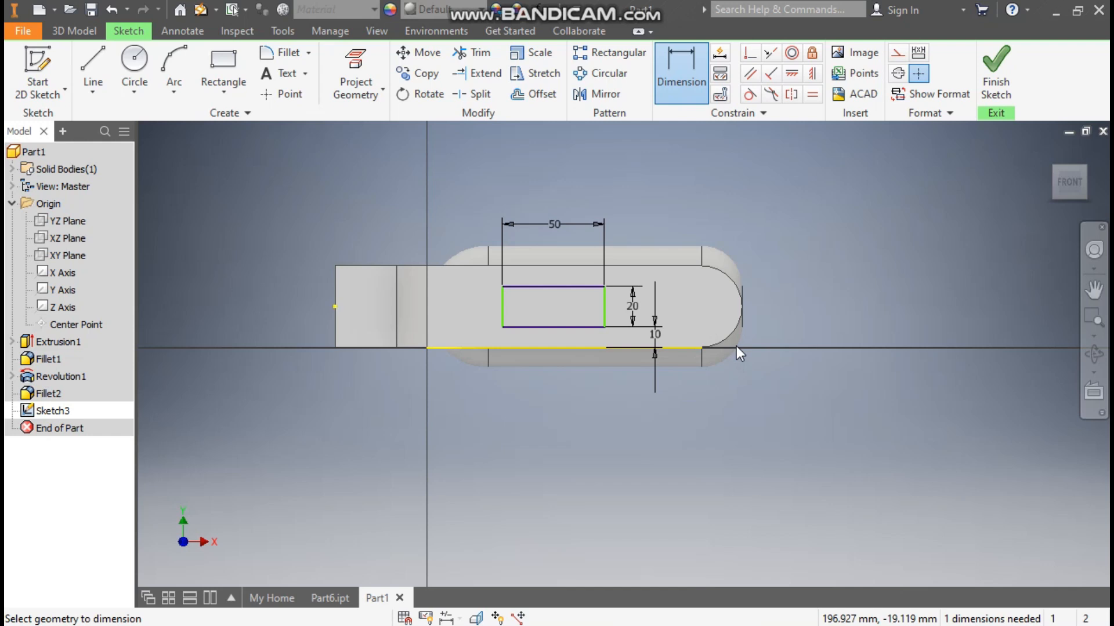
{"action": "key", "text": "Escape"}
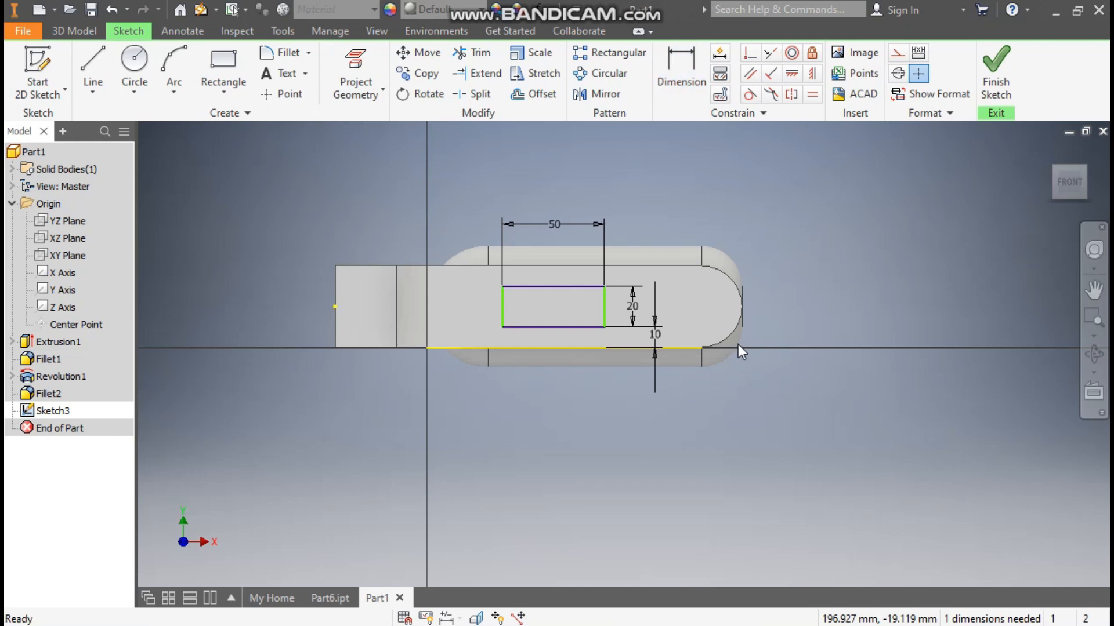
Step: Try to constrain the midpoint of the rectangle's short edge horizontally to the midpoint of the fork's closed end
{"action": "left_click", "coordinate": [792, 73]}
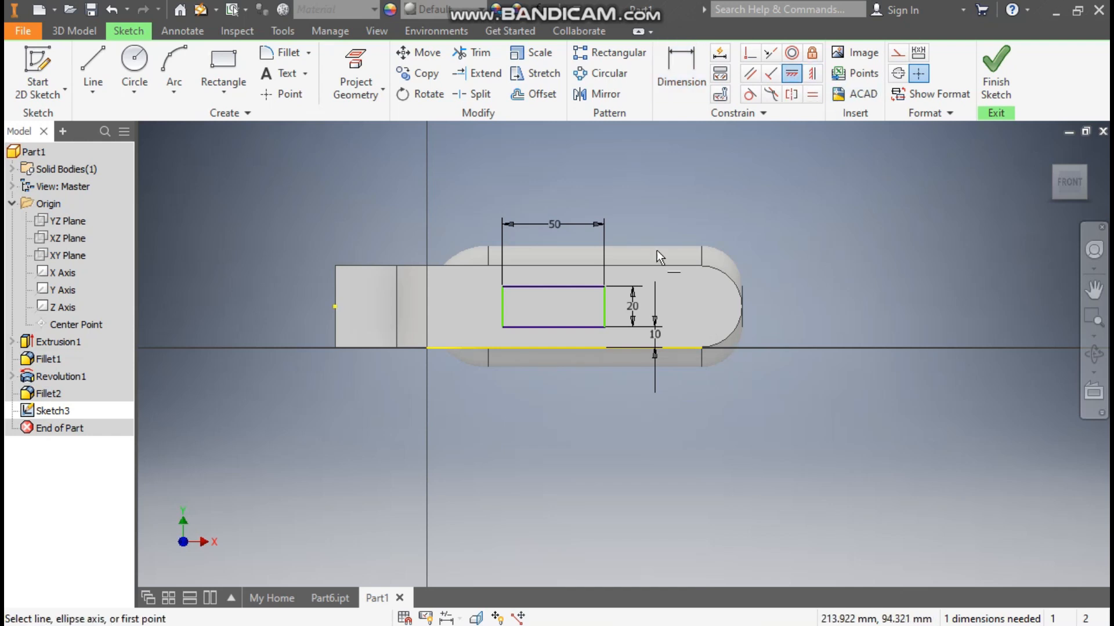
{"action": "left_click", "coordinate": [335, 307]}
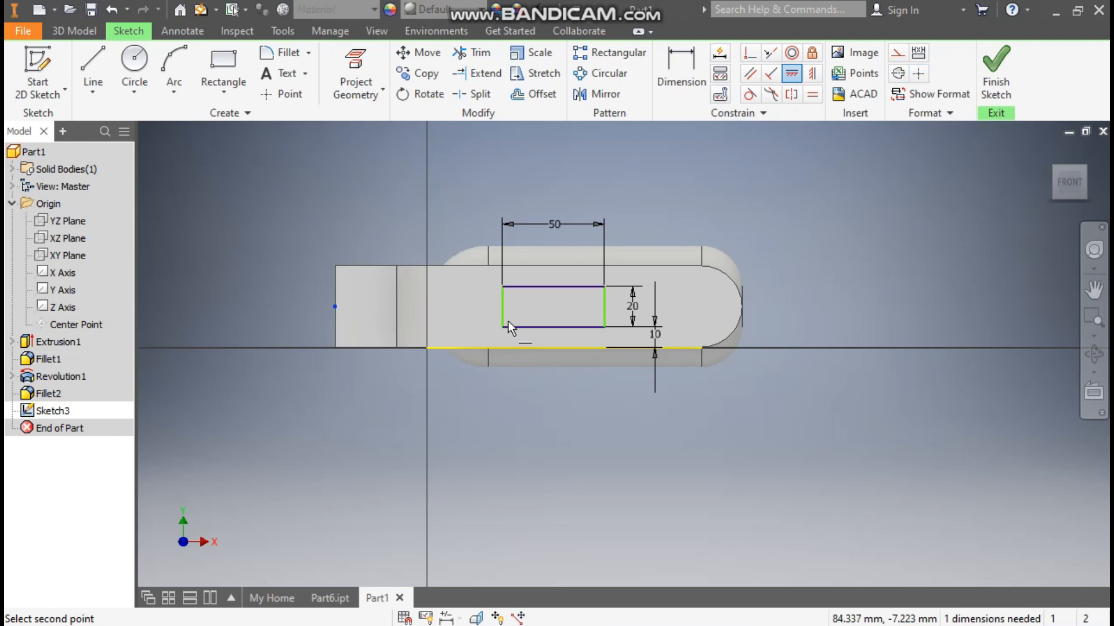
{"action": "left_click", "coordinate": [503, 307]}
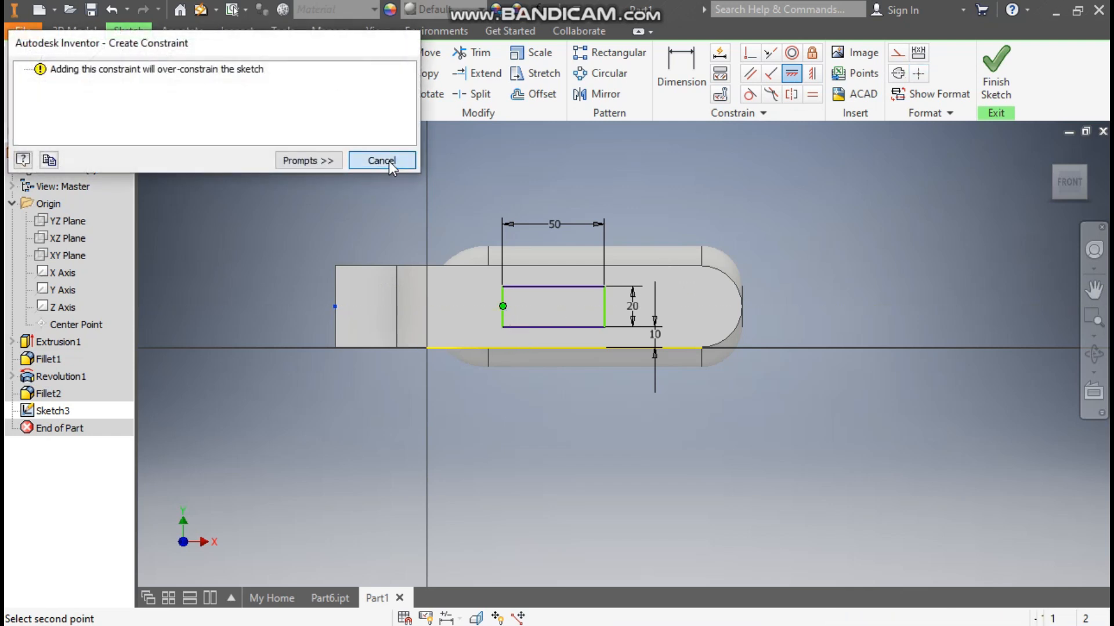
{"action": "left_click", "coordinate": [379, 157]}
{"action": "key", "text": "Escape"}
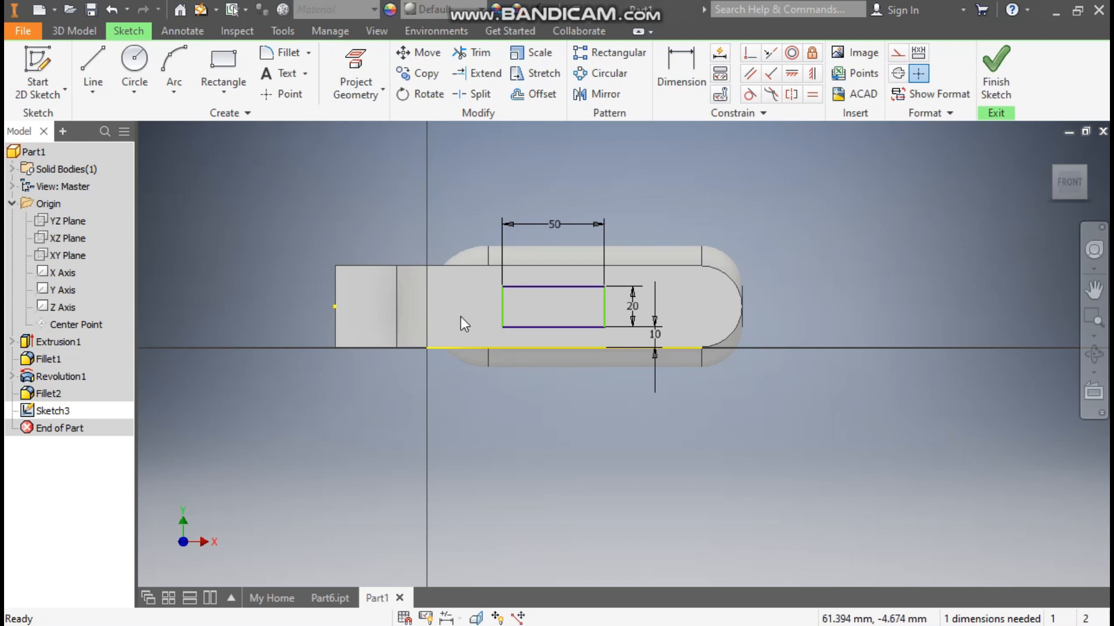
Step: Switch the model's visual style to Wireframe
{"action": "left_click", "coordinate": [378, 32]}
{"action": "left_click", "coordinate": [204, 89]}
{"action": "left_click", "coordinate": [260, 255]}
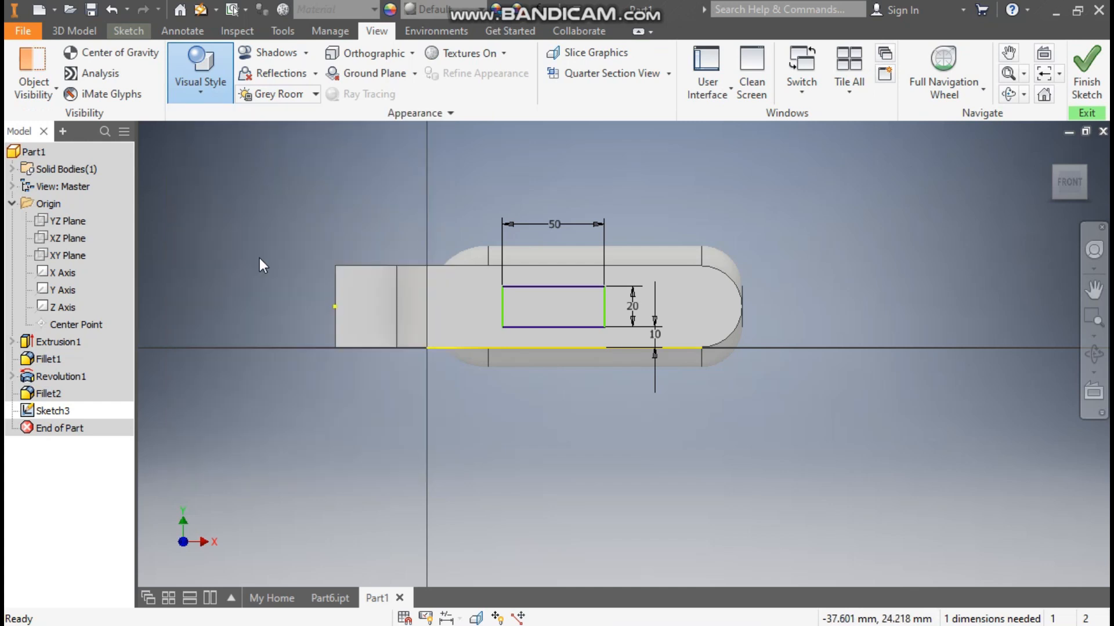
Step: Constrain the midpoint of the rectangle's upper edge vertically to the midpoint of the arm's upper straight edge, and finish the sketch
{"action": "left_click_drag", "start_coordinate": [608, 305], "coordinate": [640, 308]}
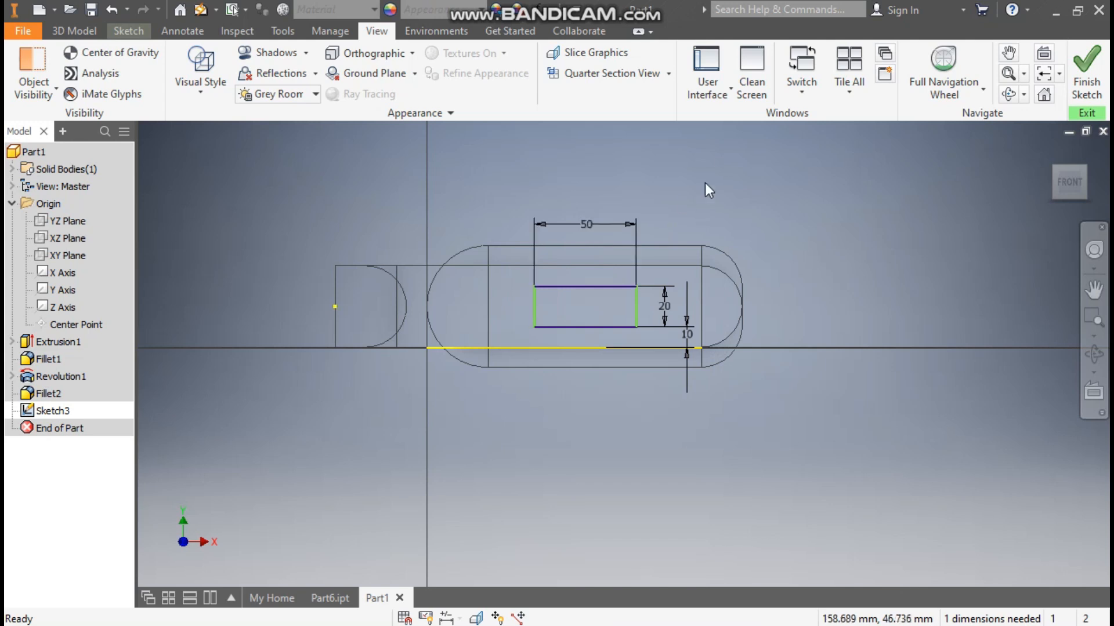
{"action": "left_click", "coordinate": [122, 32]}
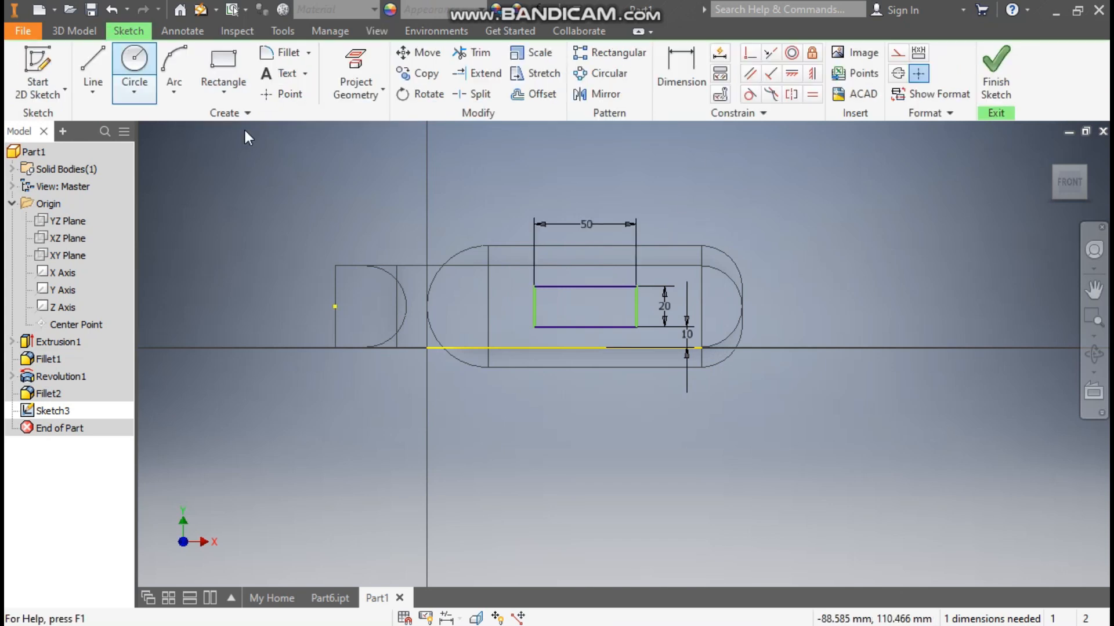
{"action": "left_click", "coordinate": [811, 74]}
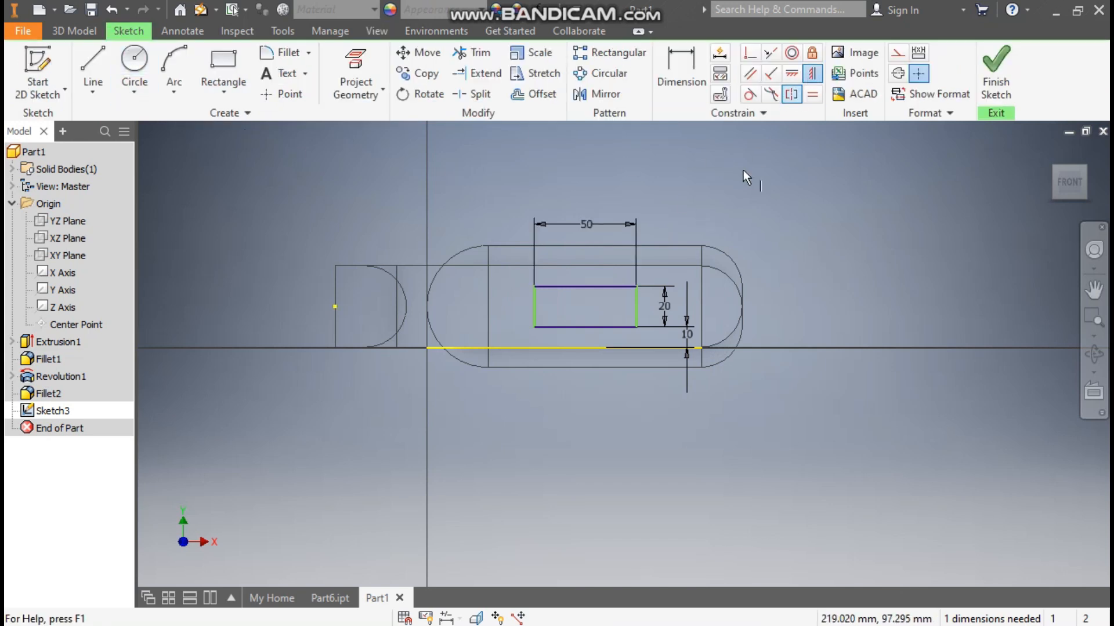
{"action": "left_click", "coordinate": [596, 265]}
{"action": "left_click", "coordinate": [586, 286]}
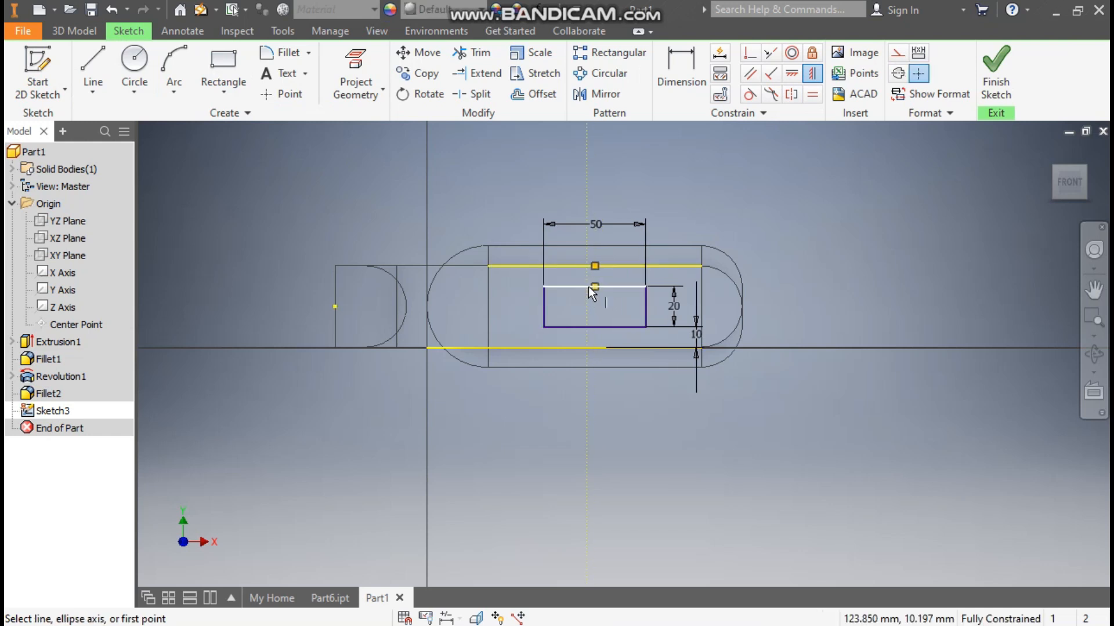
{"action": "left_click", "coordinate": [995, 70]}
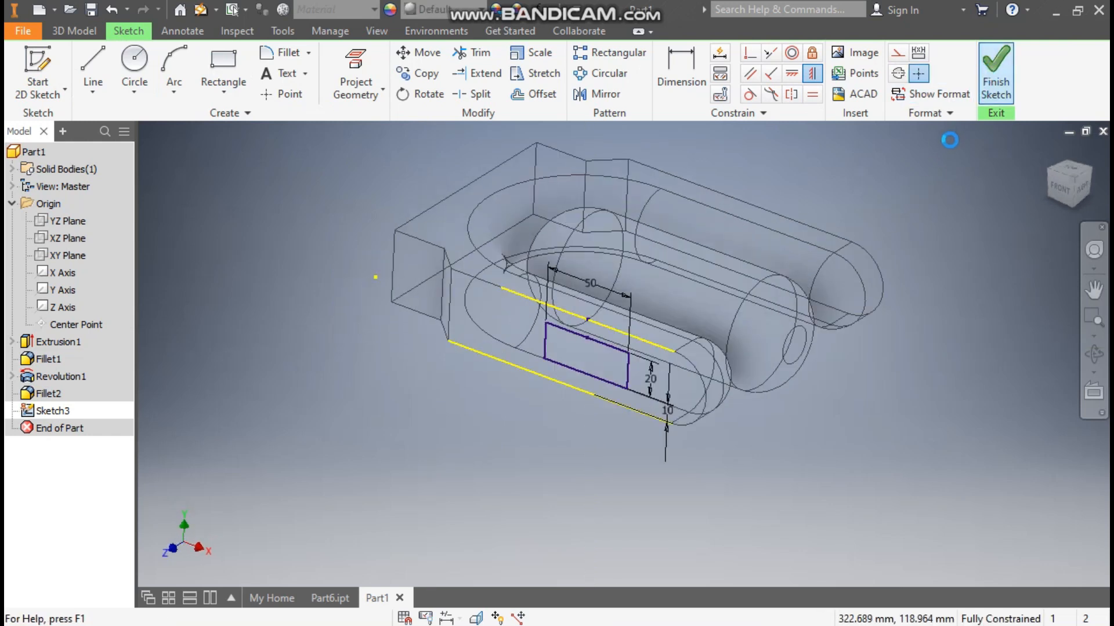
Step: Set the model's visual style to Shaded with Edges
{"action": "left_click", "coordinate": [381, 28]}
{"action": "left_click", "coordinate": [217, 81]}
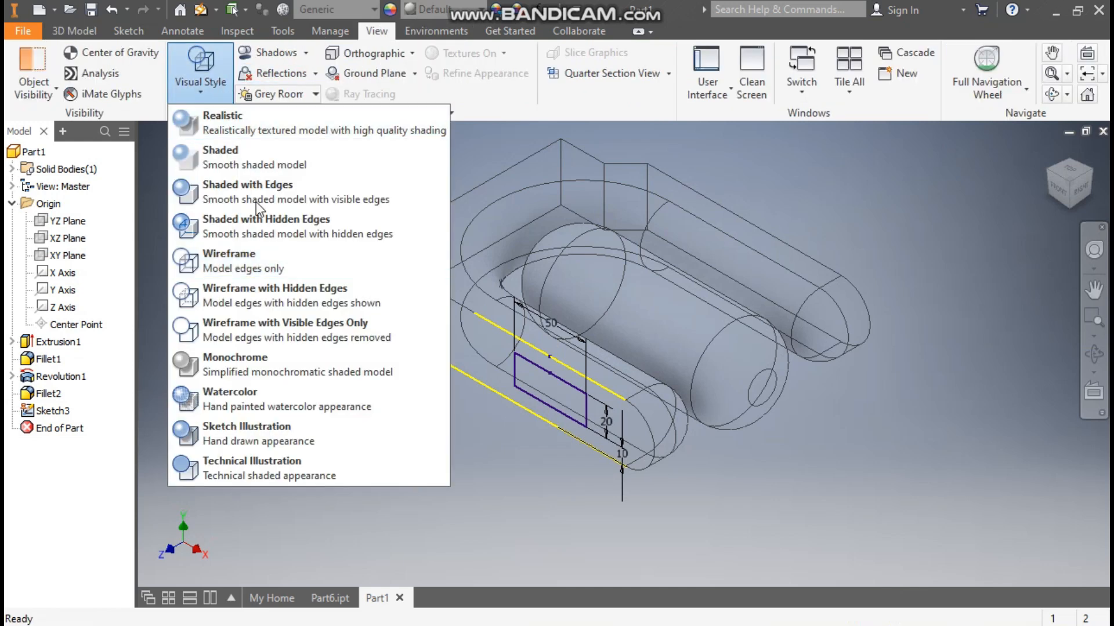
{"action": "left_click", "coordinate": [252, 186]}
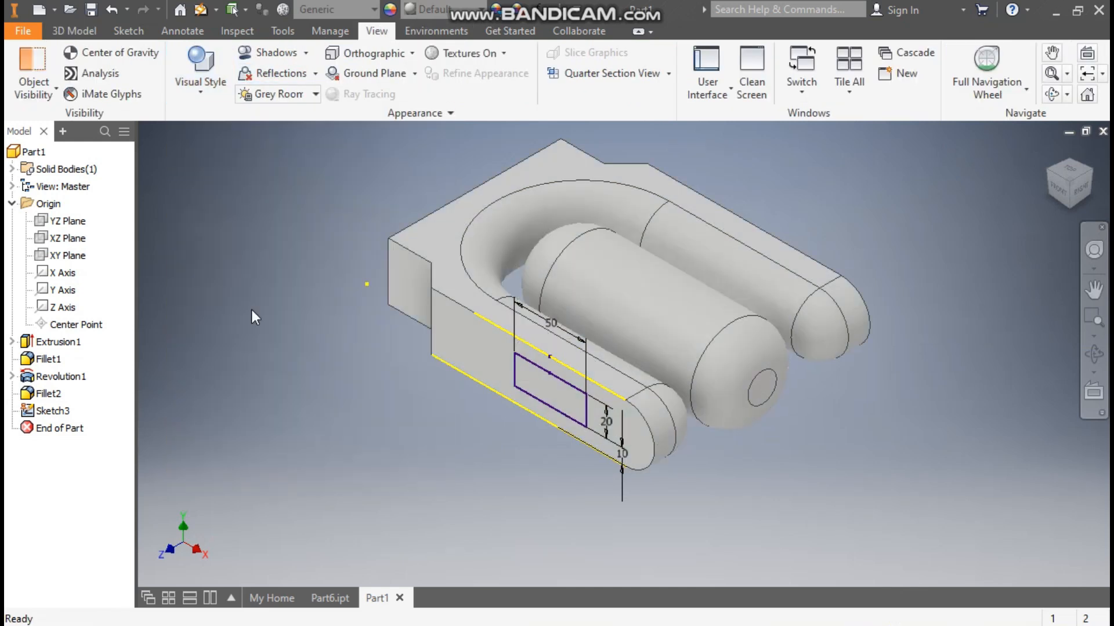
Step: Extrude the rectangle inward as a join, with the To extent ending at the rounded inner face of the fork's rear arm
{"action": "left_click", "coordinate": [82, 35]}
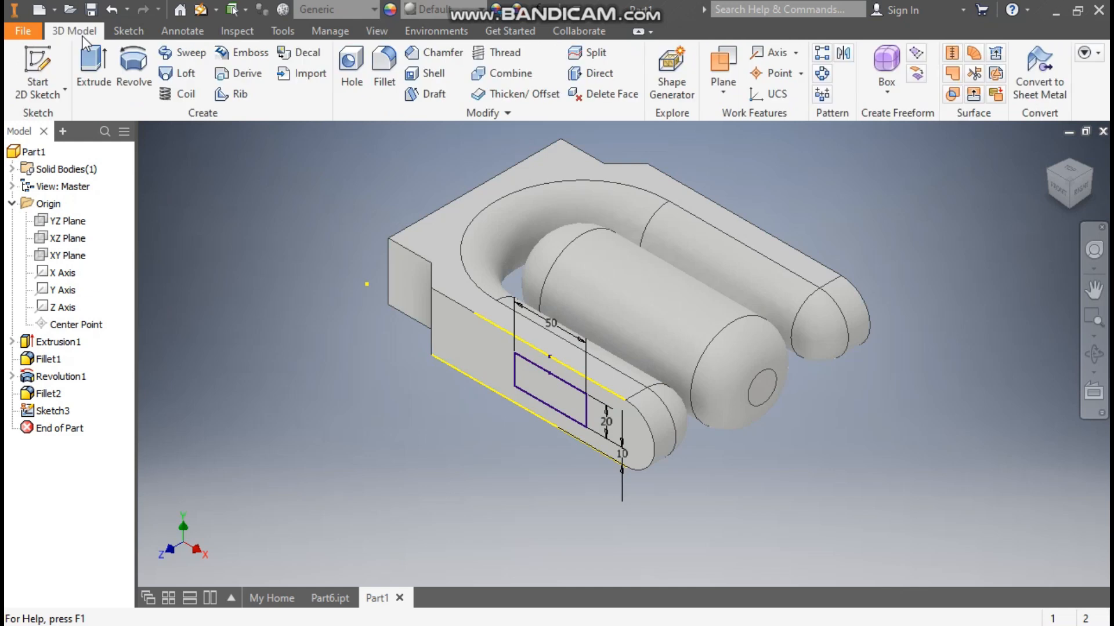
{"action": "left_click", "coordinate": [89, 64]}
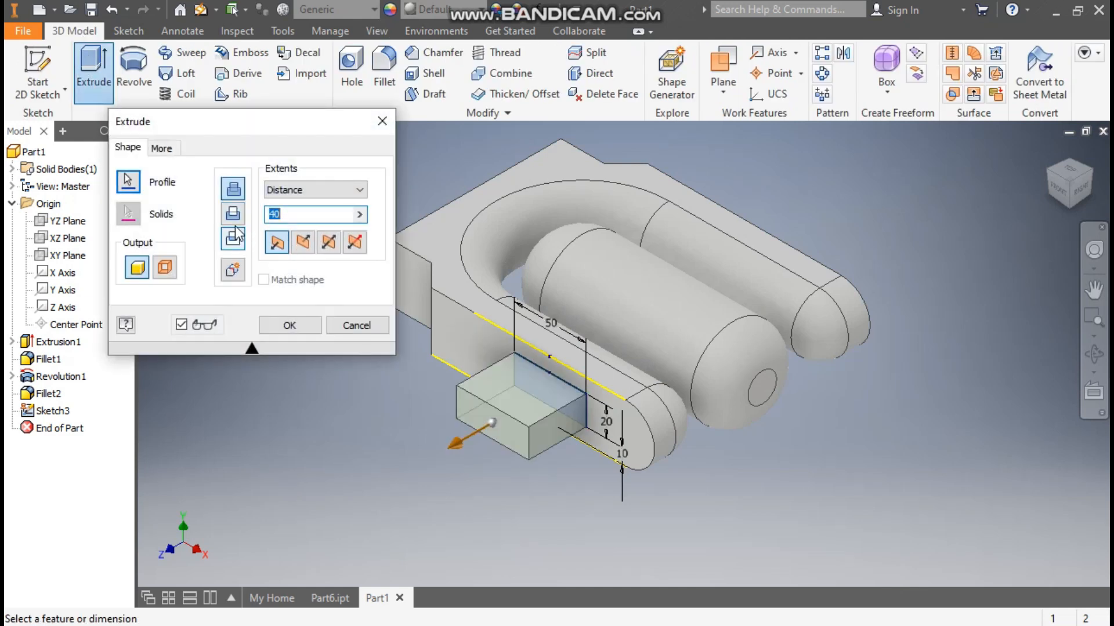
{"action": "left_click", "coordinate": [234, 211]}
{"action": "left_click", "coordinate": [300, 244]}
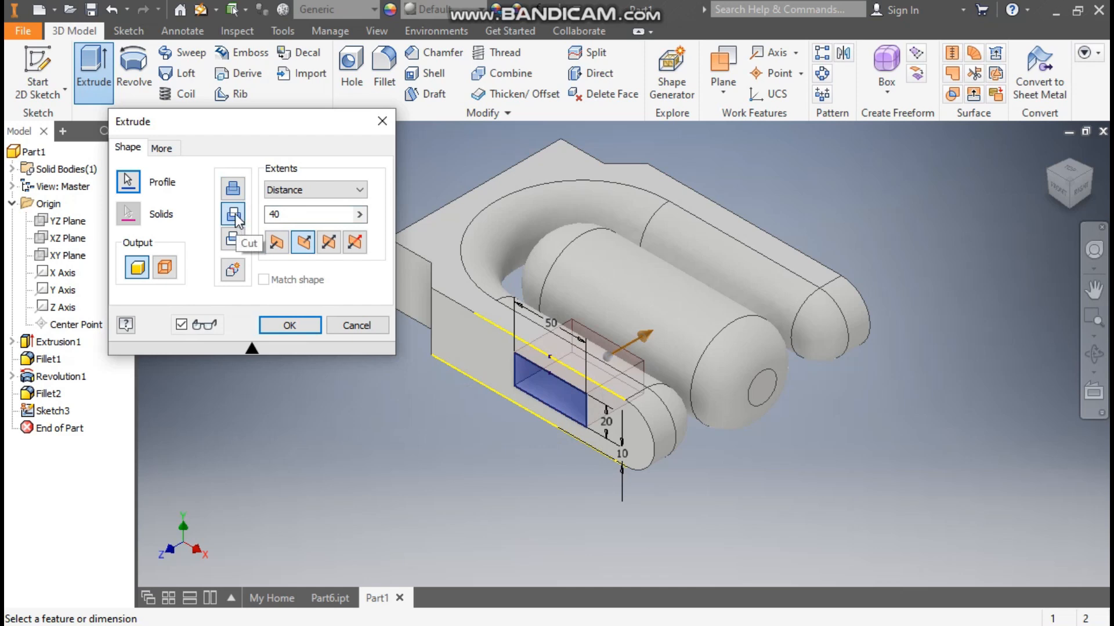
{"action": "left_click", "coordinate": [234, 190]}
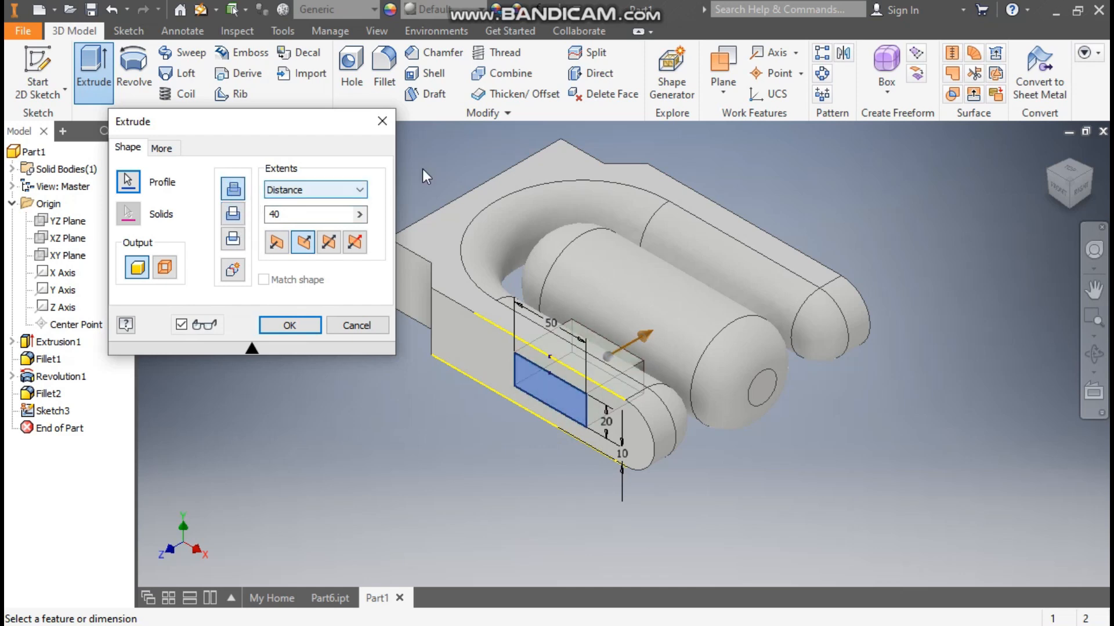
{"action": "left_click", "coordinate": [307, 187]}
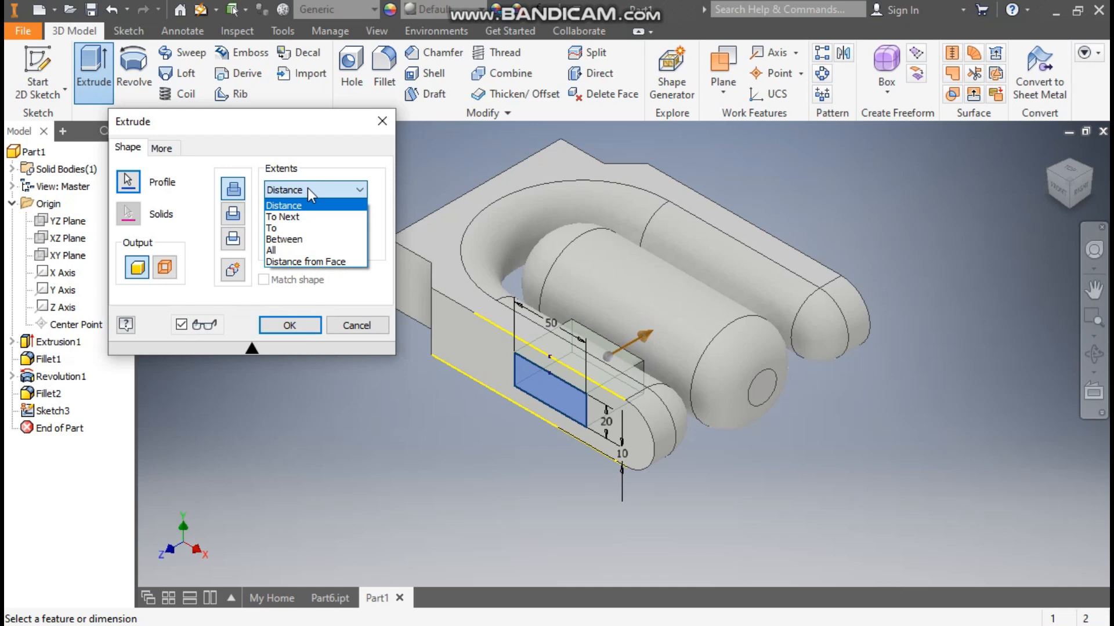
{"action": "left_click", "coordinate": [283, 230]}
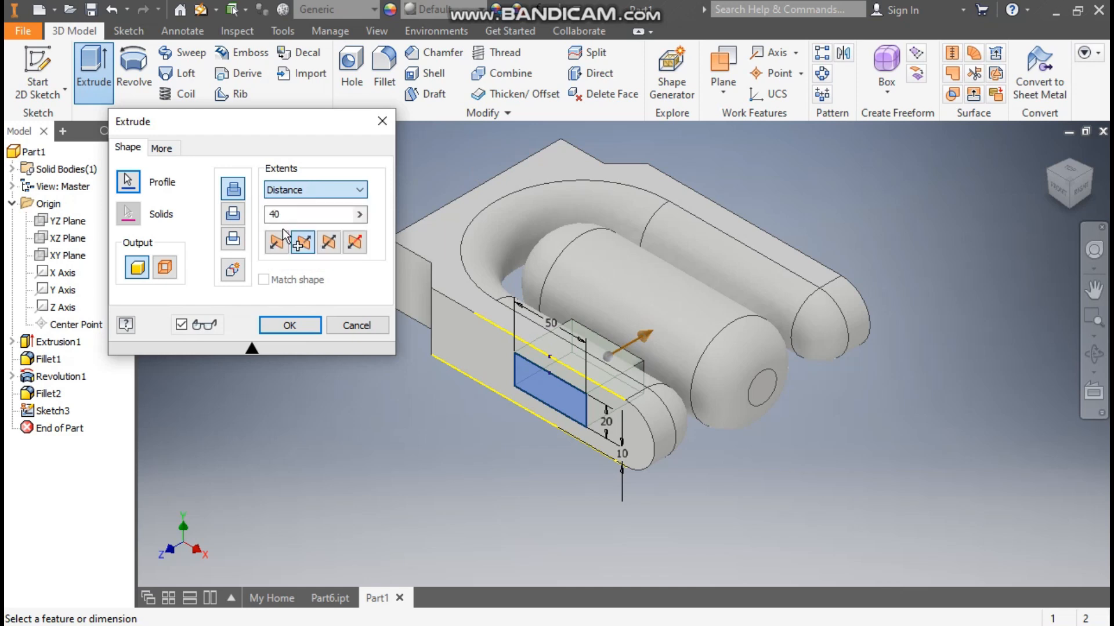
{"action": "left_click", "coordinate": [697, 247]}
{"action": "scroll", "coordinate": [748, 304], "scroll_direction": "up", "scroll_amount": 2}
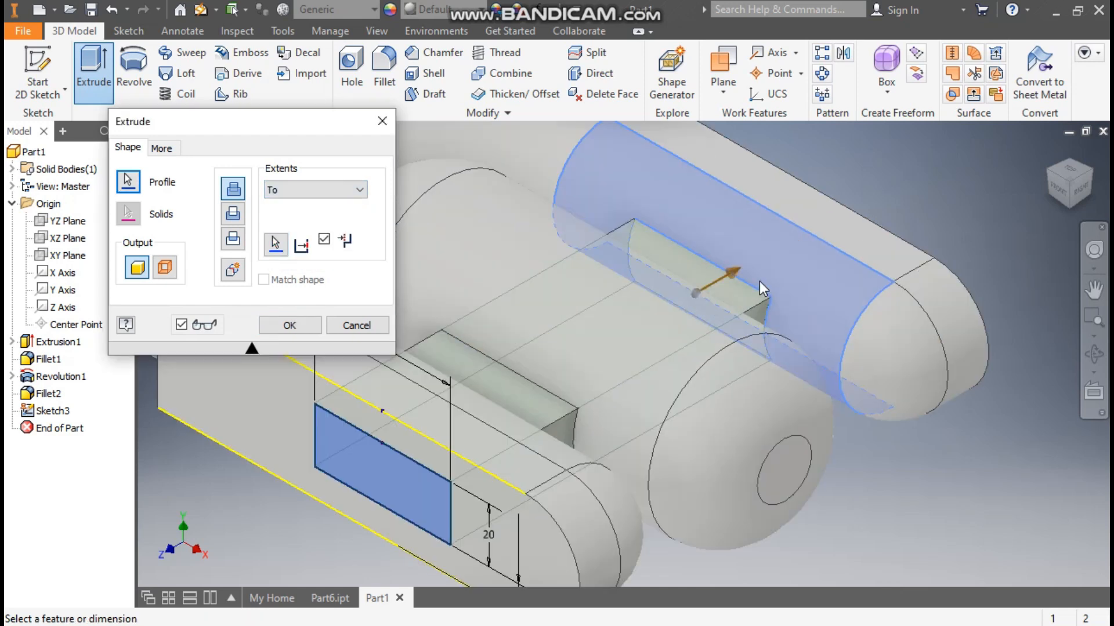
{"action": "scroll", "coordinate": [733, 242], "scroll_direction": "down", "scroll_amount": 2}
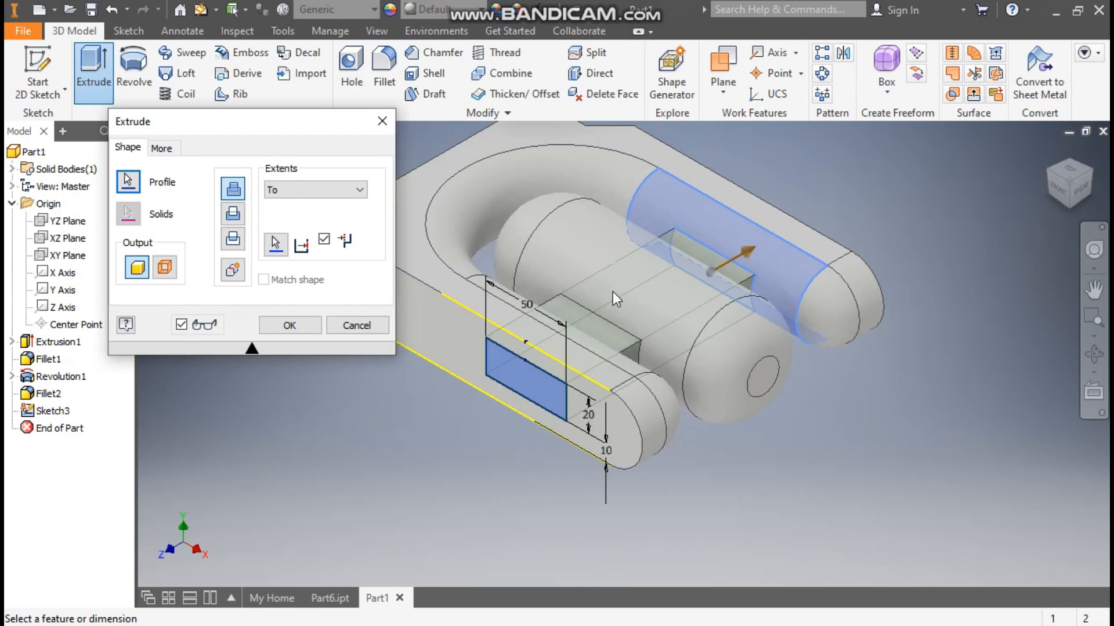
{"action": "left_click", "coordinate": [290, 325]}
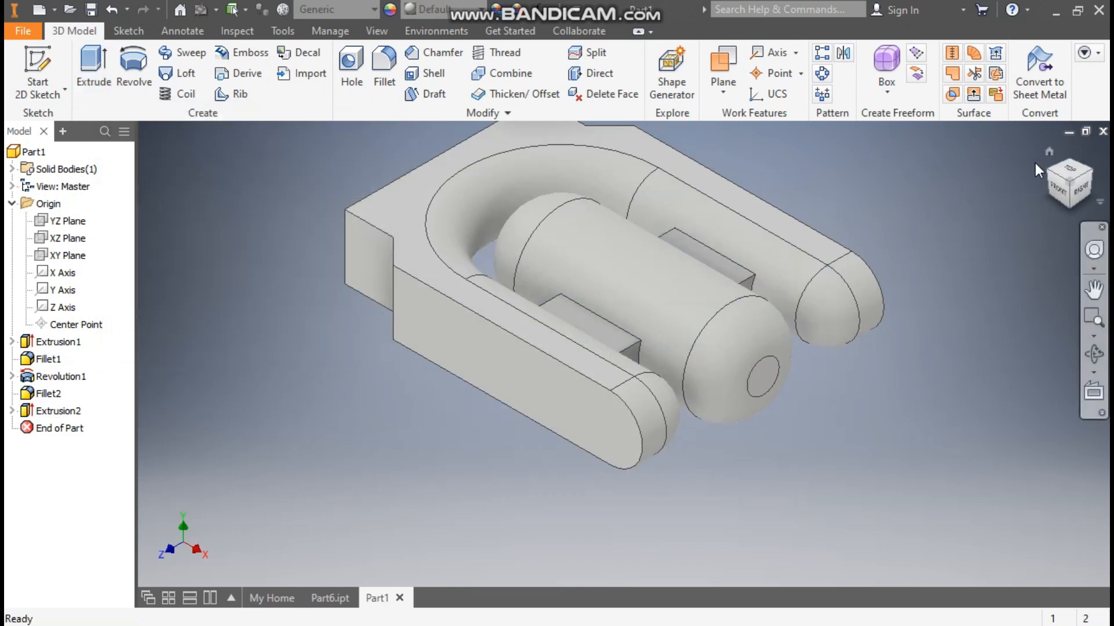
Step: Apply the Yellow appearance from the Inventor Material Library to the whole part
{"action": "left_click", "coordinate": [1049, 153]}
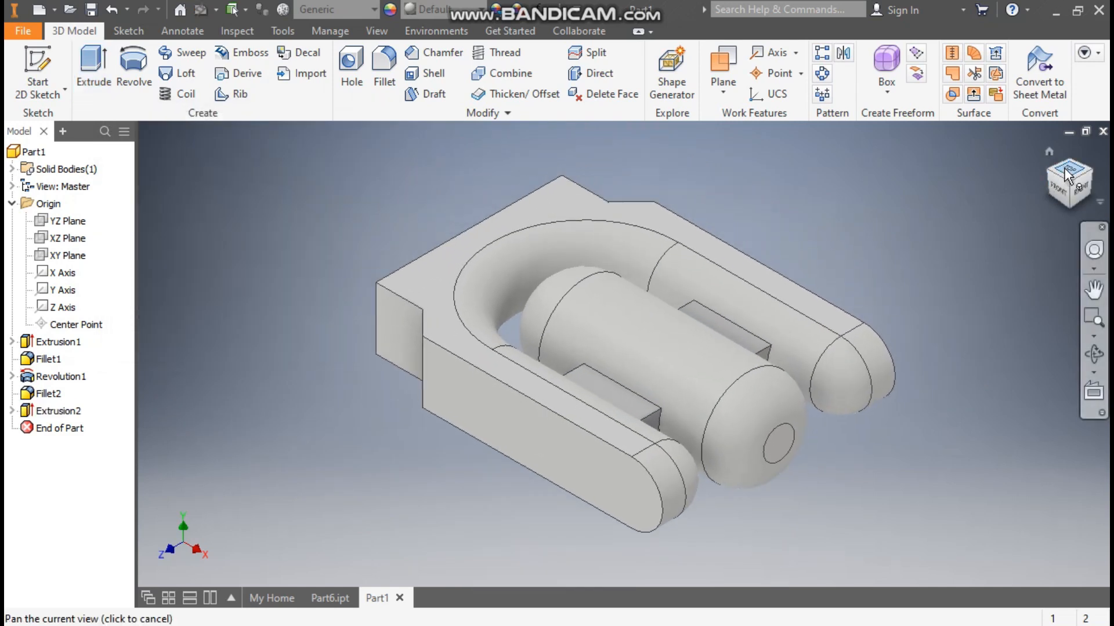
{"action": "left_click", "coordinate": [1066, 173]}
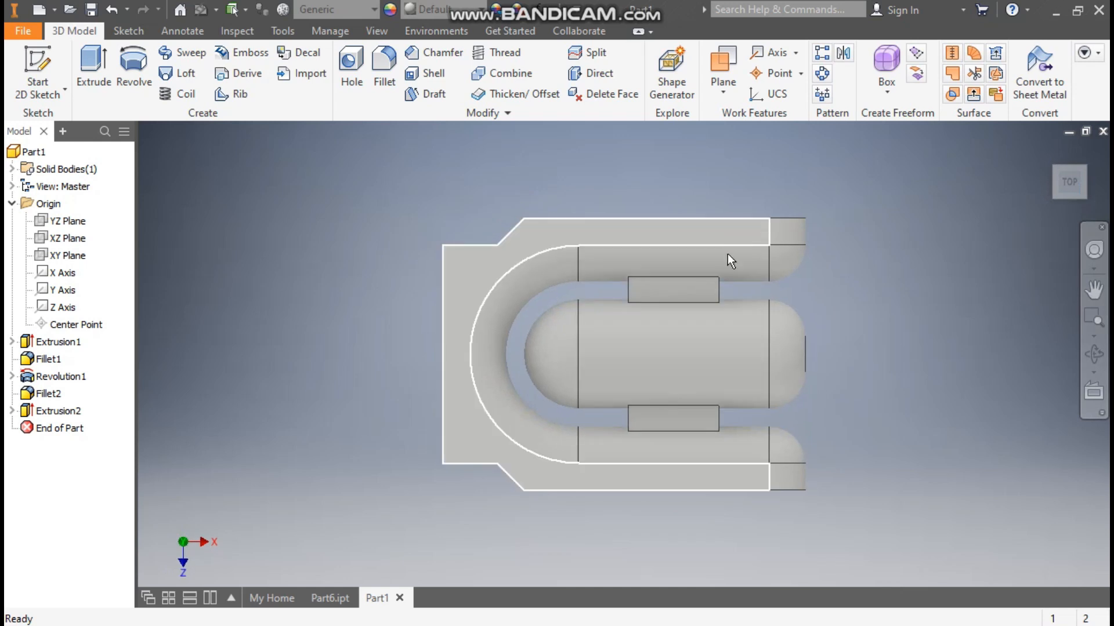
{"action": "left_click", "coordinate": [1049, 154]}
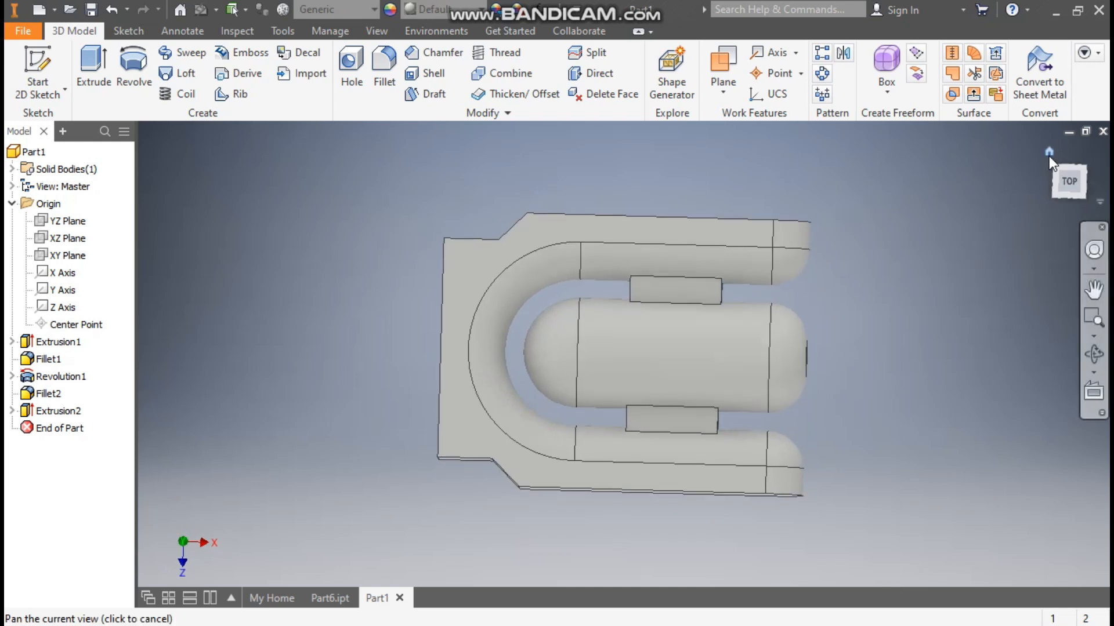
{"action": "left_click", "coordinate": [434, 8]}
{"action": "scroll", "coordinate": [452, 206], "scroll_direction": "up", "scroll_amount": 4}
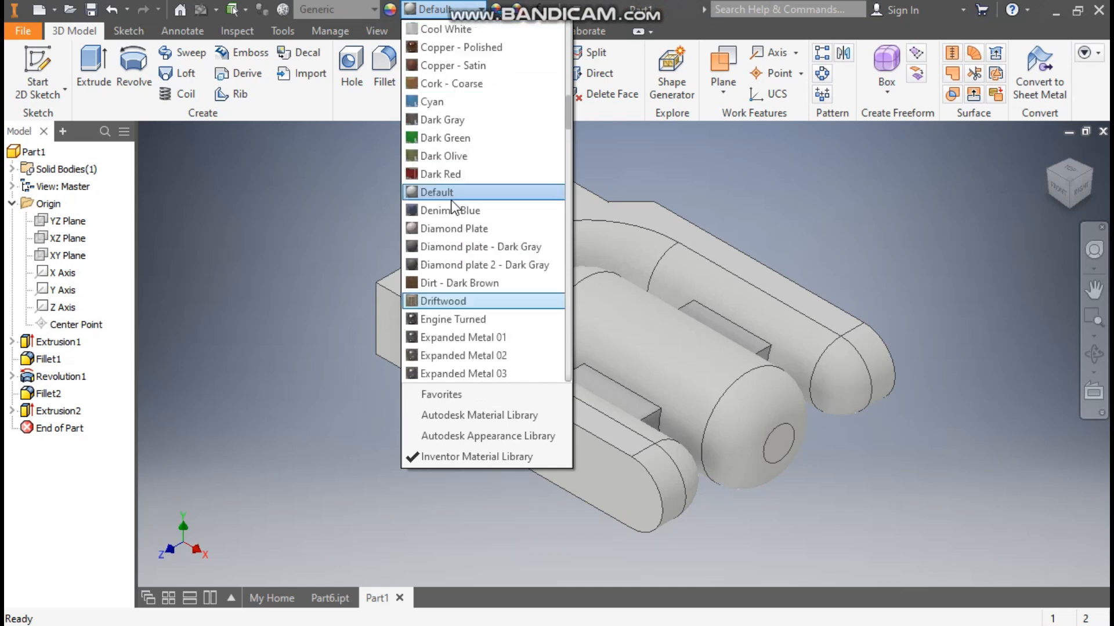
{"action": "scroll", "coordinate": [452, 206], "scroll_direction": "down", "scroll_amount": 20}
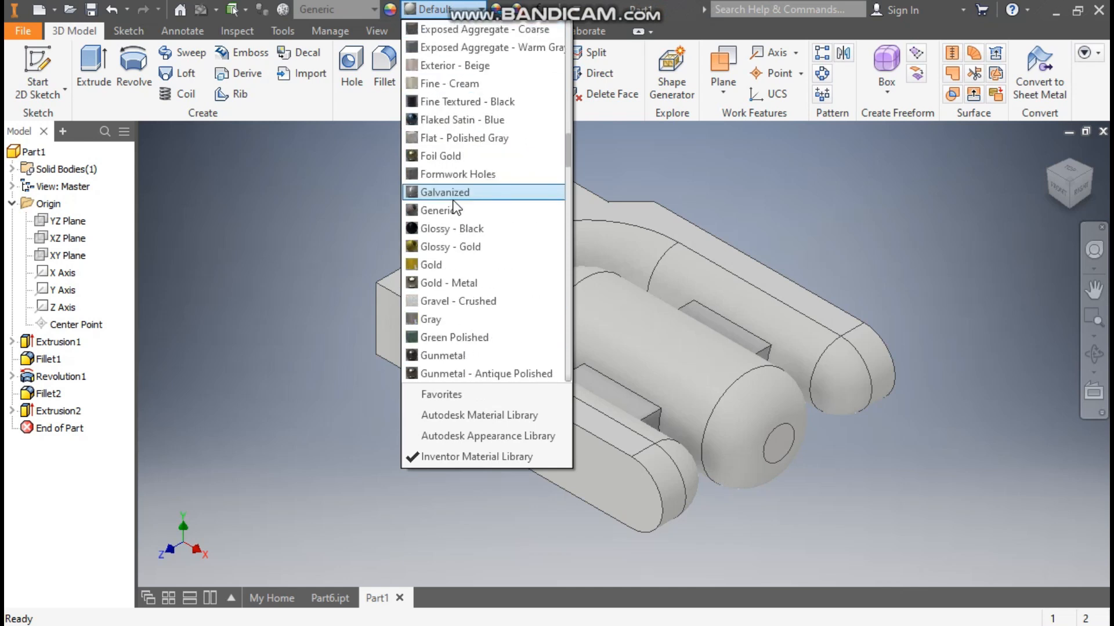
{"action": "scroll", "coordinate": [458, 201], "scroll_direction": "down", "scroll_amount": 20}
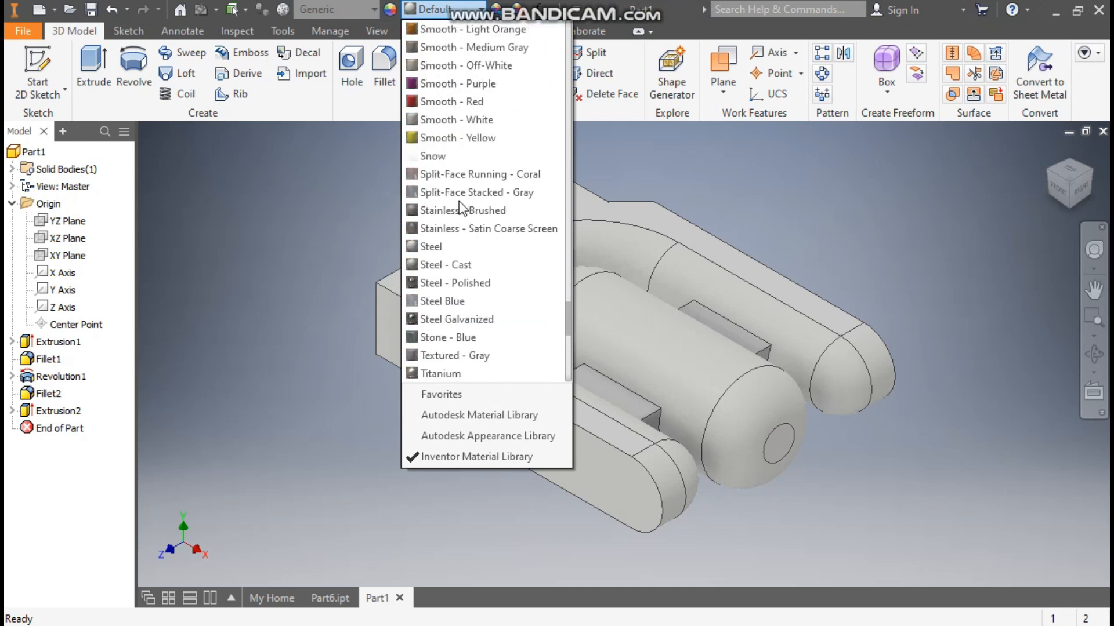
{"action": "scroll", "coordinate": [459, 201], "scroll_direction": "down", "scroll_amount": 4}
{"action": "left_click", "coordinate": [450, 318]}
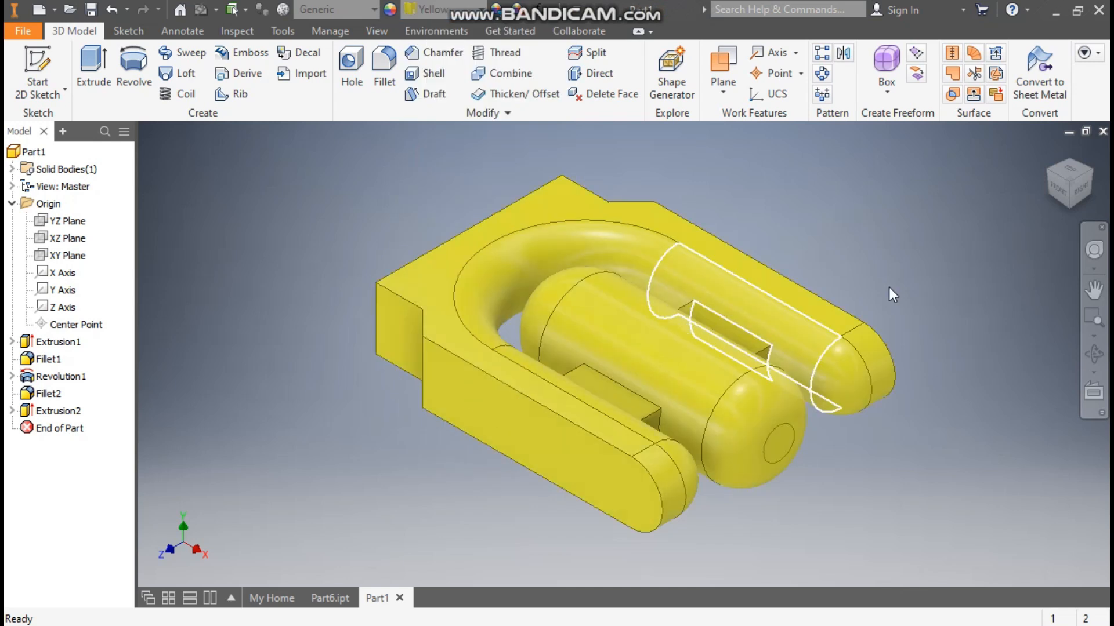